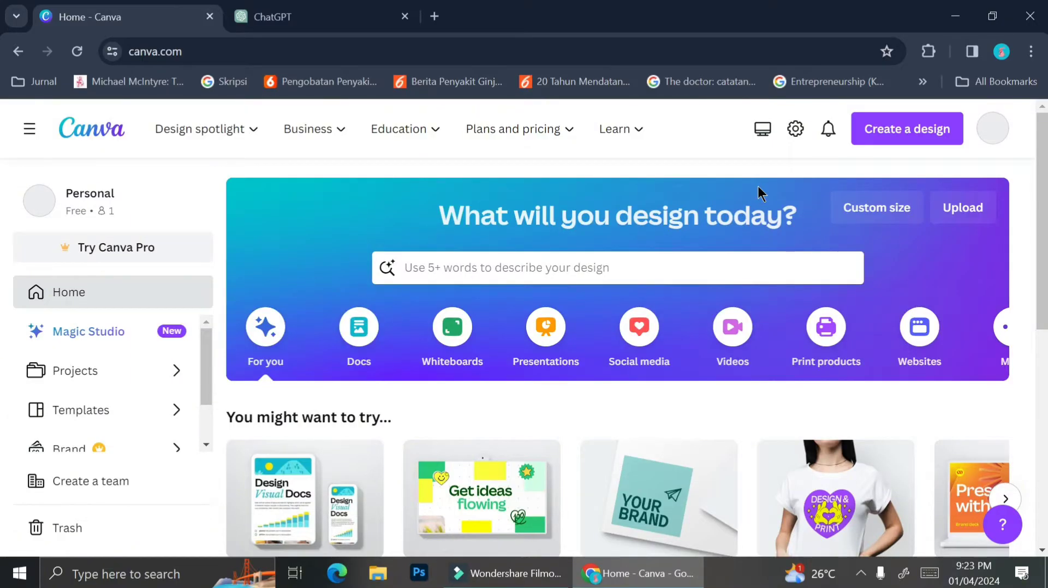
Look through the home page's suggested design types and recent designs
{"action": "scroll", "coordinate": [684, 319], "scroll_direction": "down", "scroll_amount": 4}
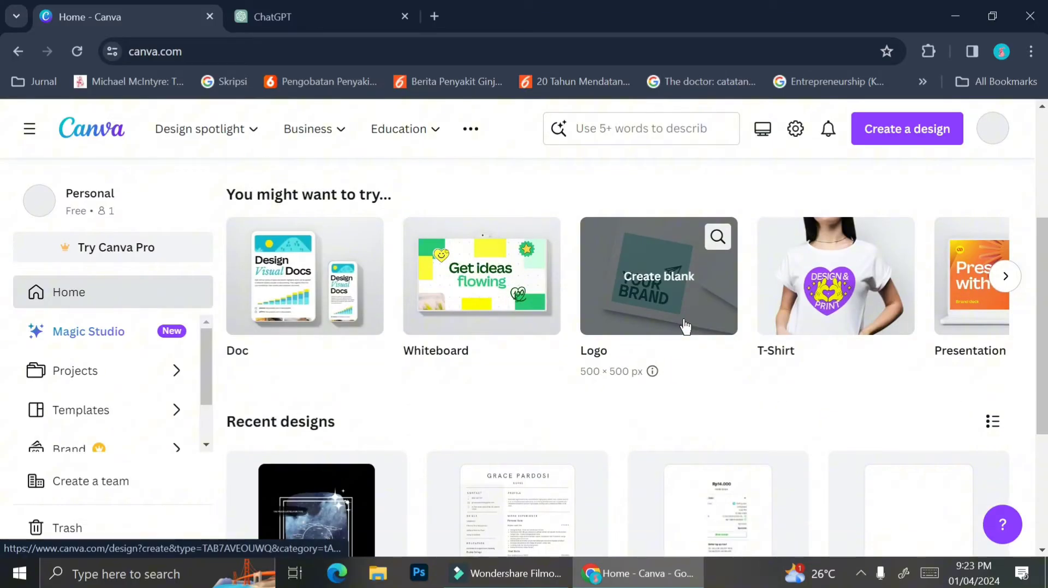
{"action": "scroll", "coordinate": [686, 327], "scroll_direction": "right", "scroll_amount": 1}
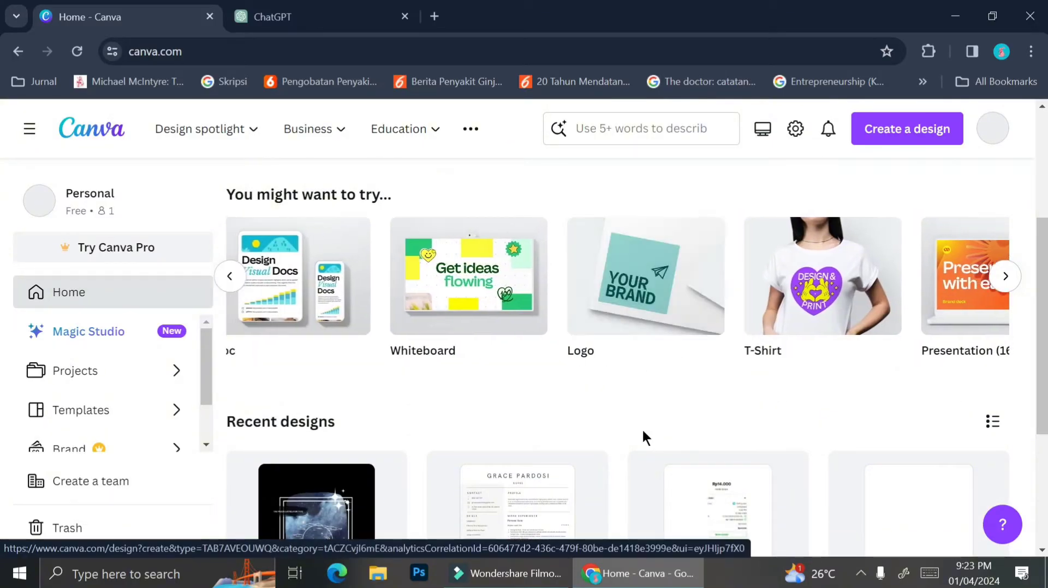
{"action": "scroll", "coordinate": [643, 432], "scroll_direction": "down", "scroll_amount": 4}
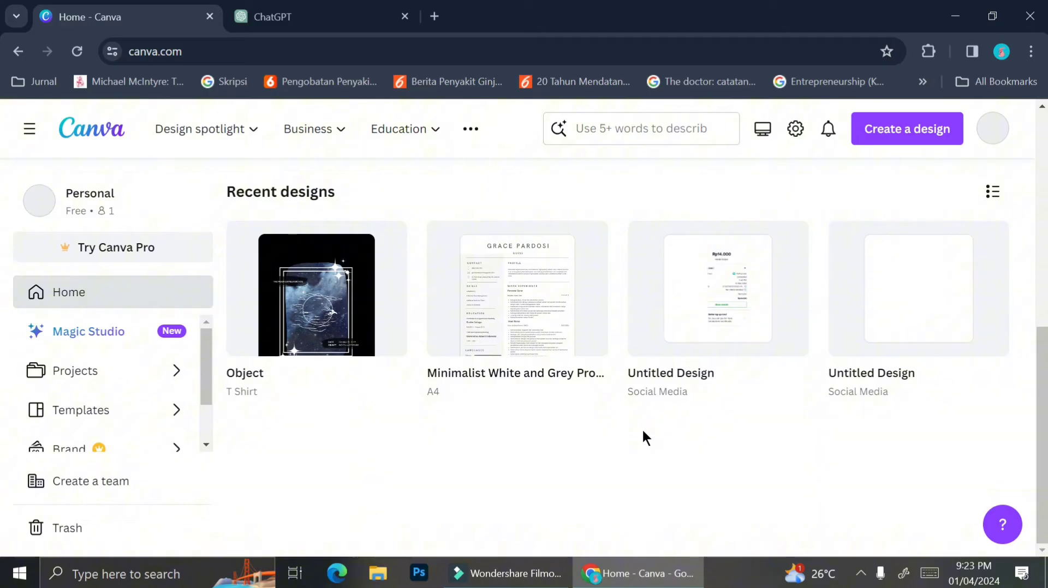
{"action": "scroll", "coordinate": [643, 437], "scroll_direction": "up", "scroll_amount": 6}
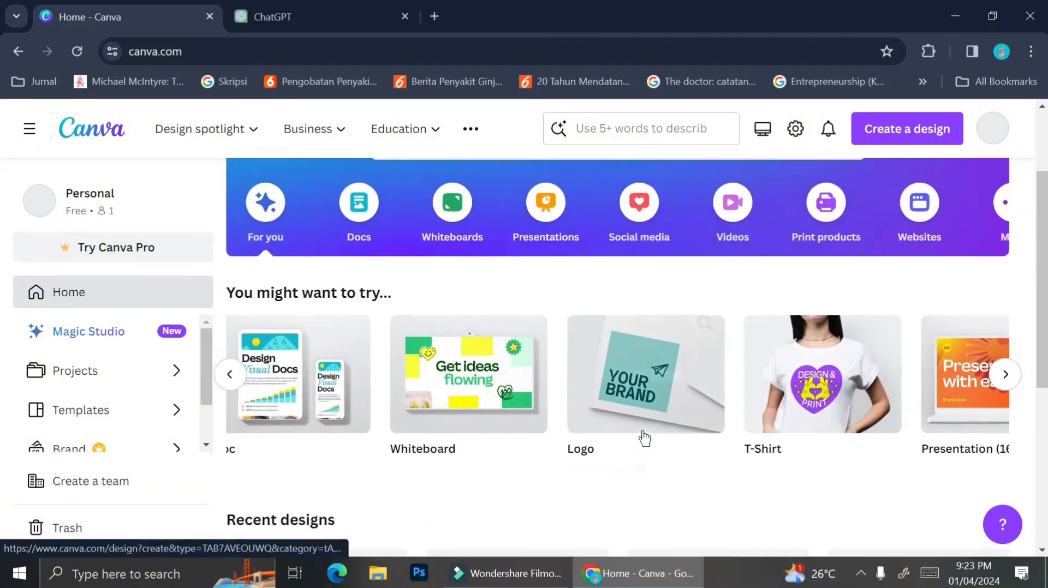
{"action": "scroll", "coordinate": [644, 436], "scroll_direction": "up", "scroll_amount": 2}
{"action": "scroll", "coordinate": [644, 436], "scroll_direction": "down", "scroll_amount": 2}
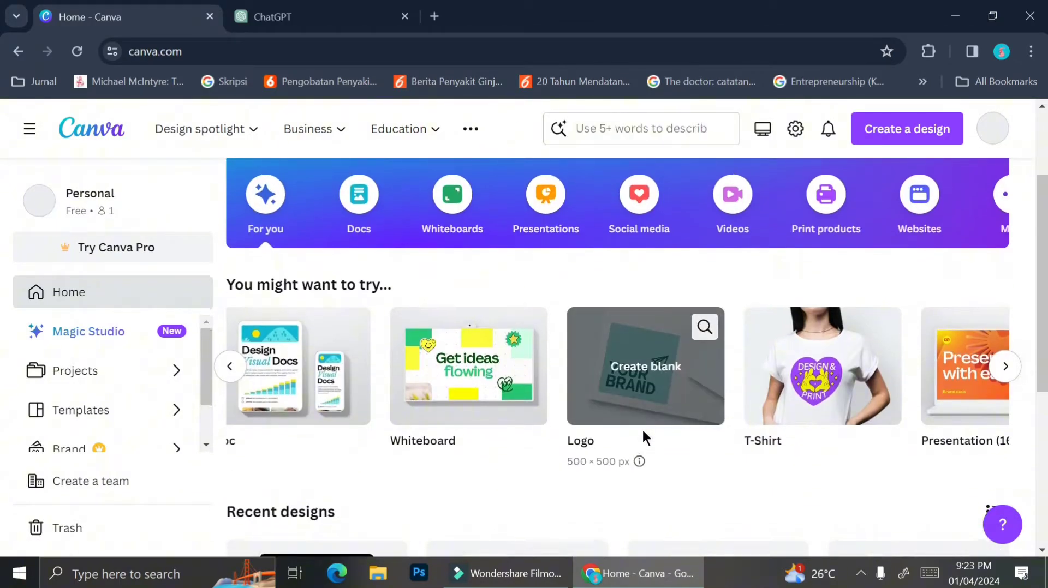
{"action": "scroll", "coordinate": [642, 428], "scroll_direction": "up", "scroll_amount": 1}
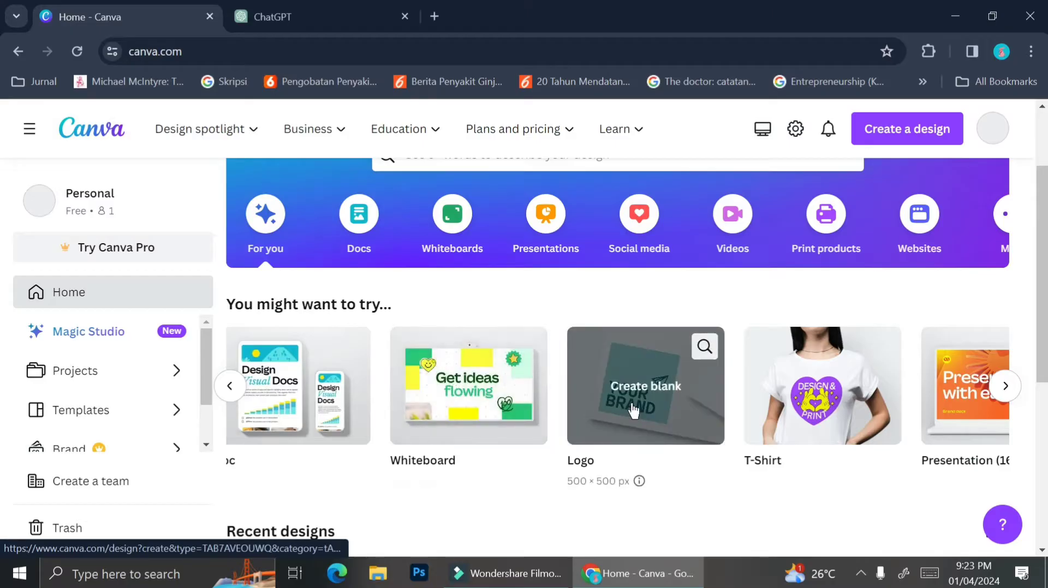
{"action": "scroll", "coordinate": [634, 411], "scroll_direction": "right", "scroll_amount": 3}
{"action": "scroll", "coordinate": [710, 425], "scroll_direction": "right", "scroll_amount": 5}
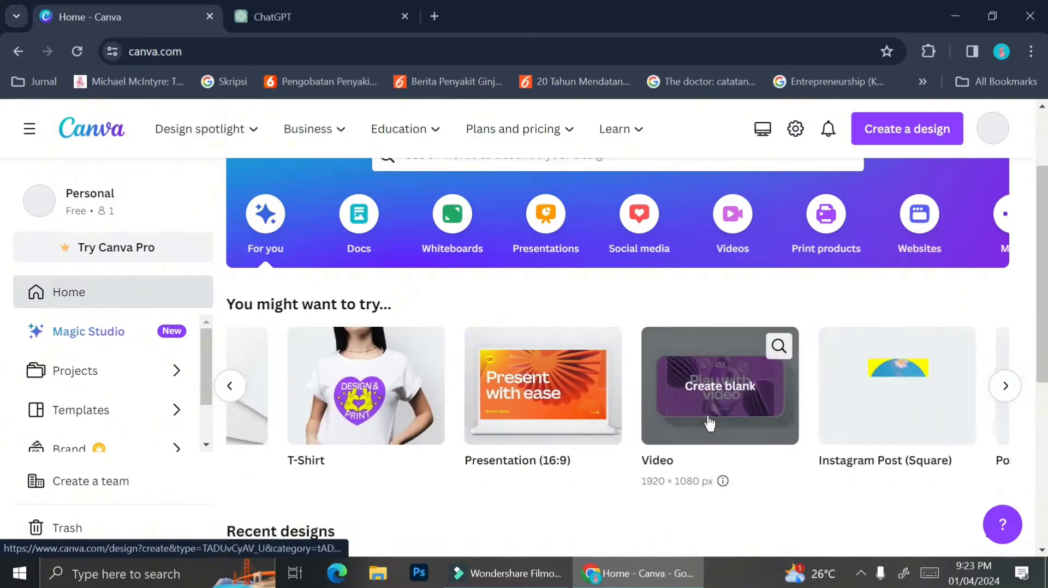
{"action": "scroll", "coordinate": [708, 418], "scroll_direction": "left", "scroll_amount": 8}
{"action": "scroll", "coordinate": [709, 418], "scroll_direction": "down", "scroll_amount": 2}
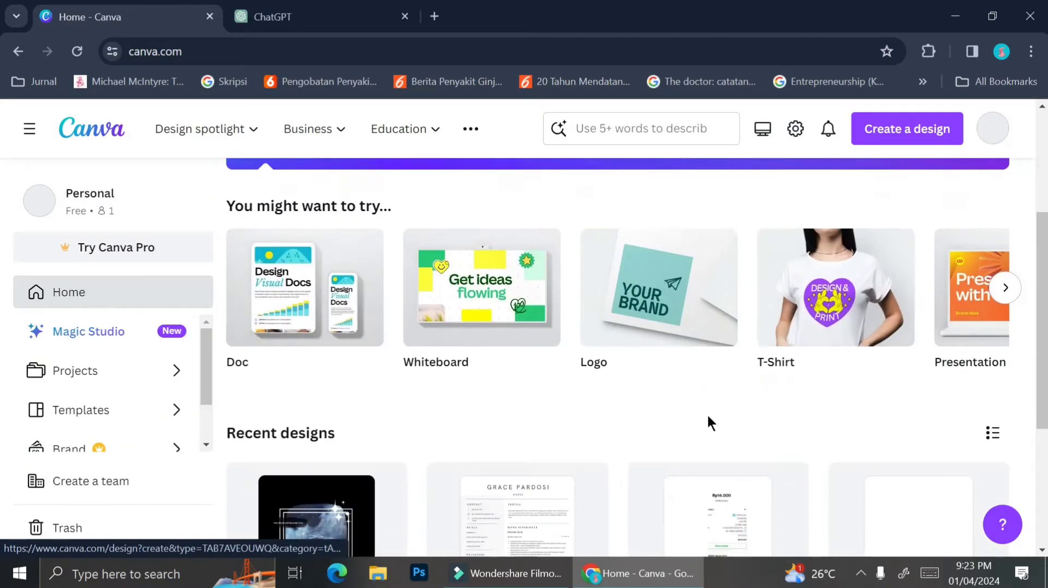
{"action": "scroll", "coordinate": [708, 423], "scroll_direction": "up", "scroll_amount": 4}
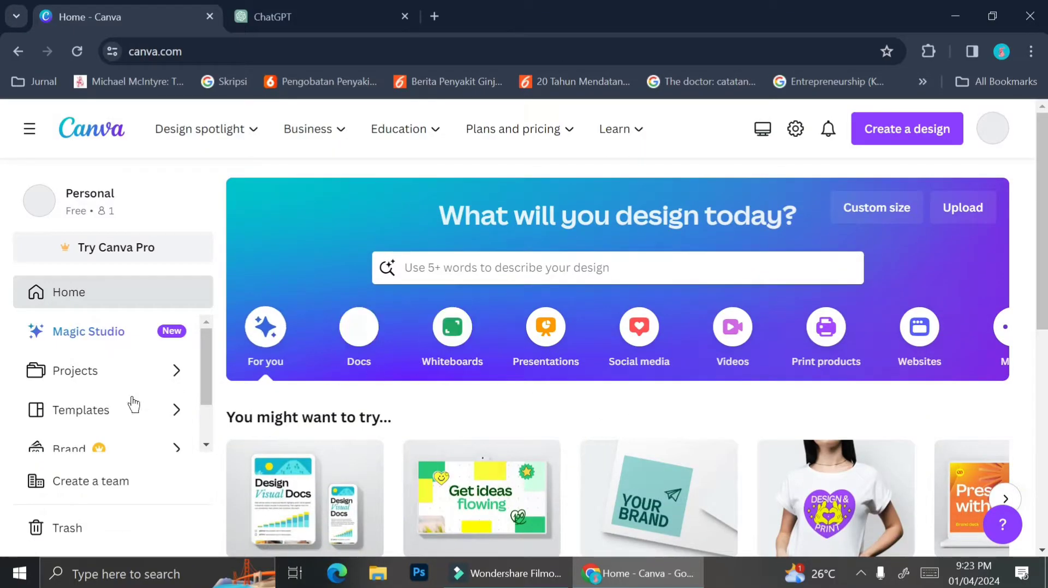
Open the templates page and look through its featured collections and popular topics
{"action": "left_click", "coordinate": [74, 429]}
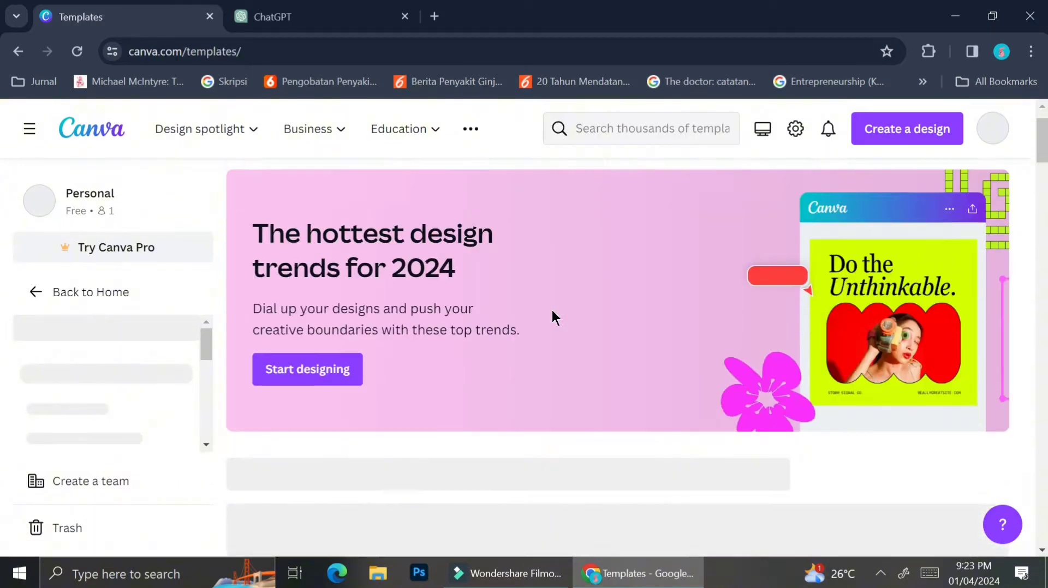
{"action": "scroll", "coordinate": [552, 312], "scroll_direction": "down", "scroll_amount": 3}
{"action": "scroll", "coordinate": [552, 311], "scroll_direction": "down", "scroll_amount": 3}
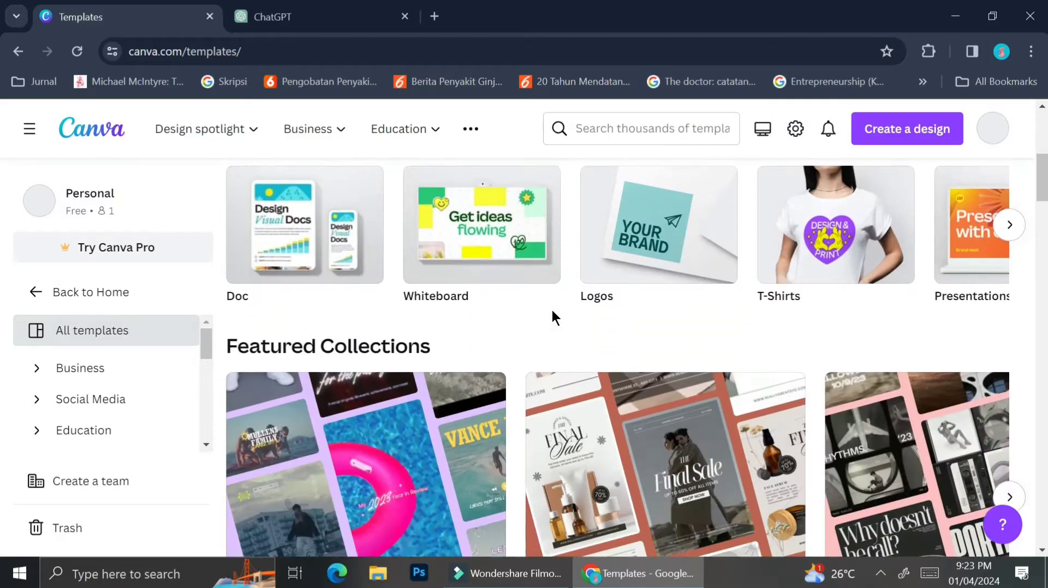
{"action": "scroll", "coordinate": [552, 309], "scroll_direction": "down", "scroll_amount": 3}
{"action": "scroll", "coordinate": [552, 310], "scroll_direction": "down", "scroll_amount": 1}
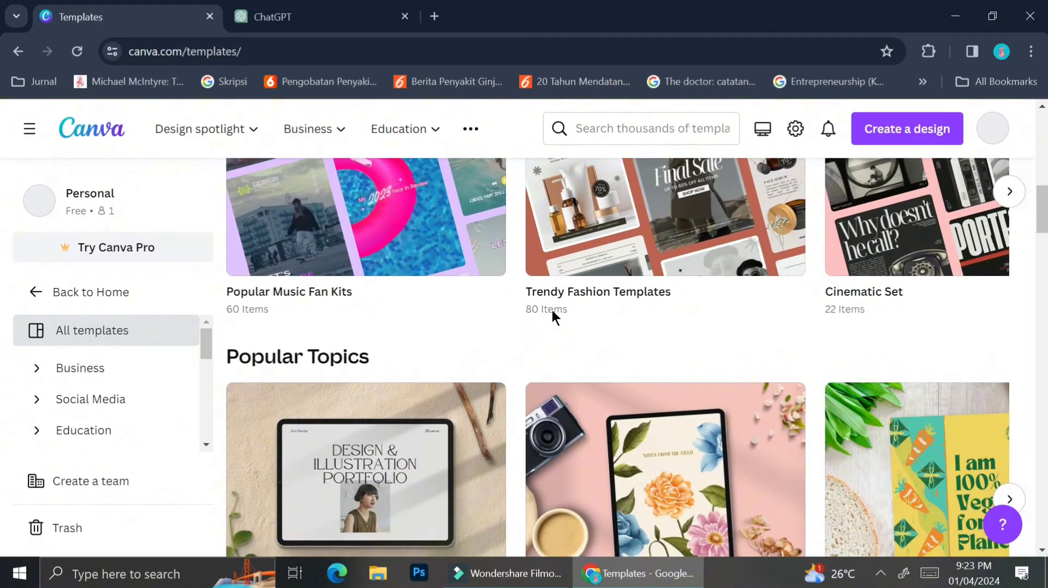
{"action": "scroll", "coordinate": [552, 310], "scroll_direction": "right", "scroll_amount": 2}
{"action": "scroll", "coordinate": [552, 310], "scroll_direction": "left", "scroll_amount": 2}
{"action": "scroll", "coordinate": [552, 310], "scroll_direction": "up", "scroll_amount": 10}
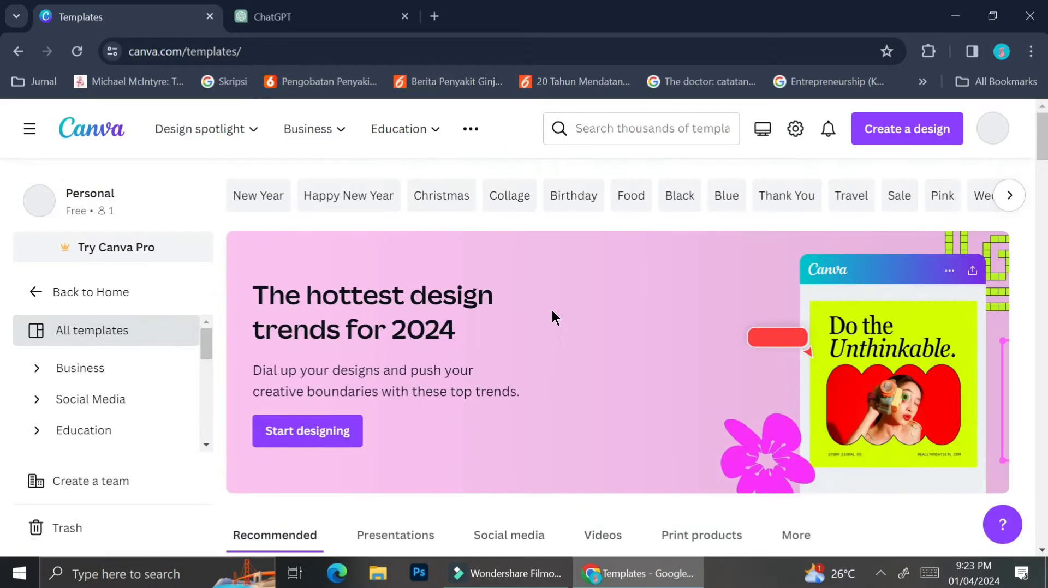
Open the options for creating a new design and look through the suggested design types
{"action": "left_click", "coordinate": [897, 140]}
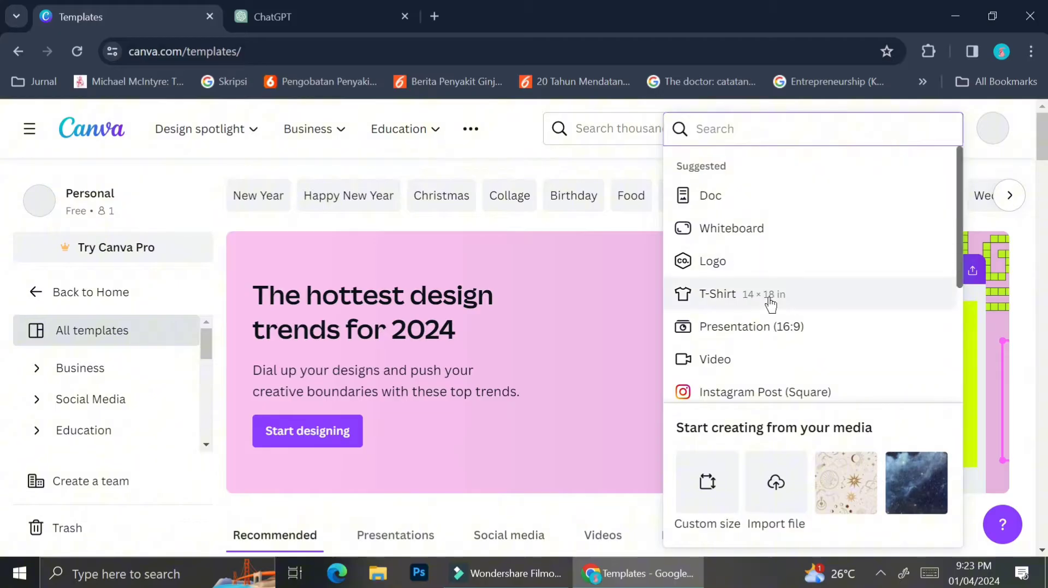
{"action": "scroll", "coordinate": [769, 304], "scroll_direction": "down", "scroll_amount": 3}
{"action": "scroll", "coordinate": [770, 304], "scroll_direction": "down", "scroll_amount": 1}
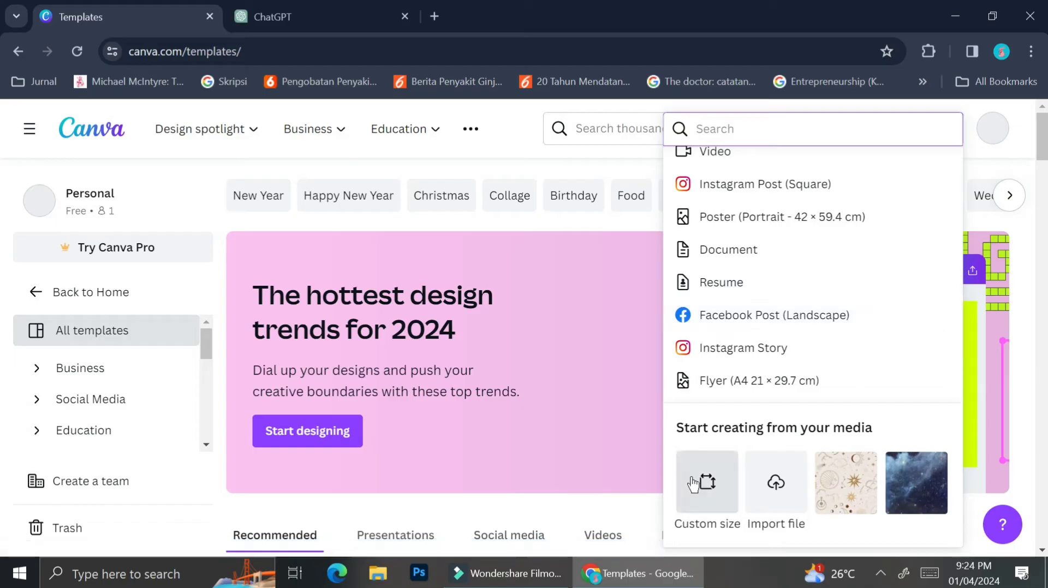
Search the templates for "Newspaper"
{"action": "left_click", "coordinate": [611, 131]}
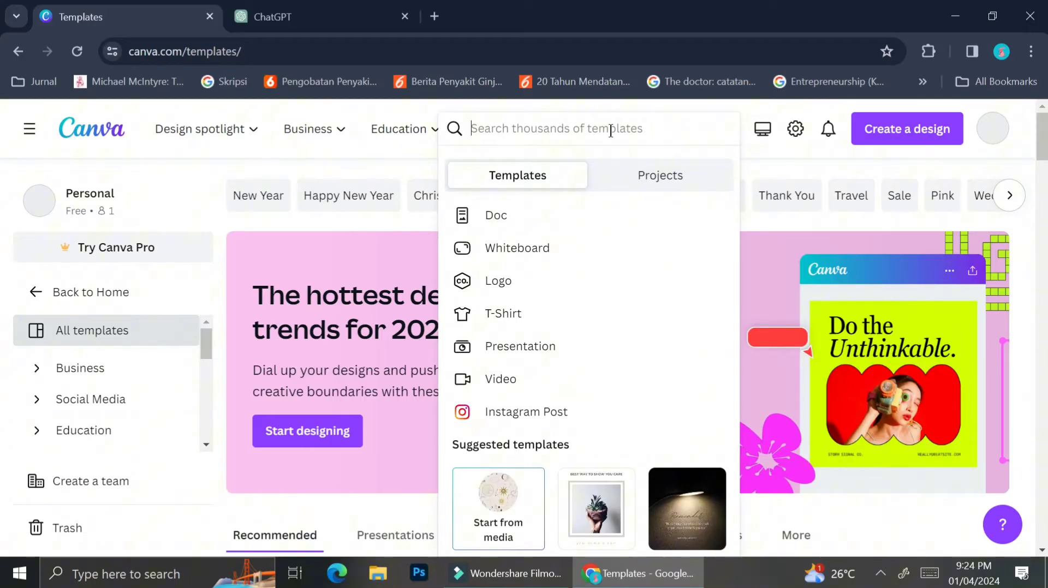
{"action": "type", "text": "N"}
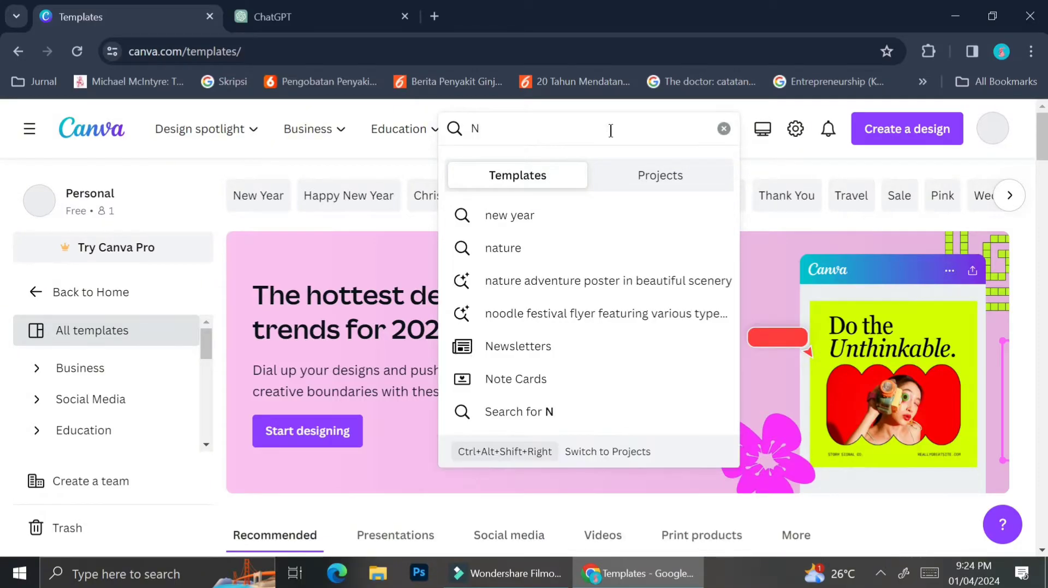
{"action": "type", "text": "ewspaper"}
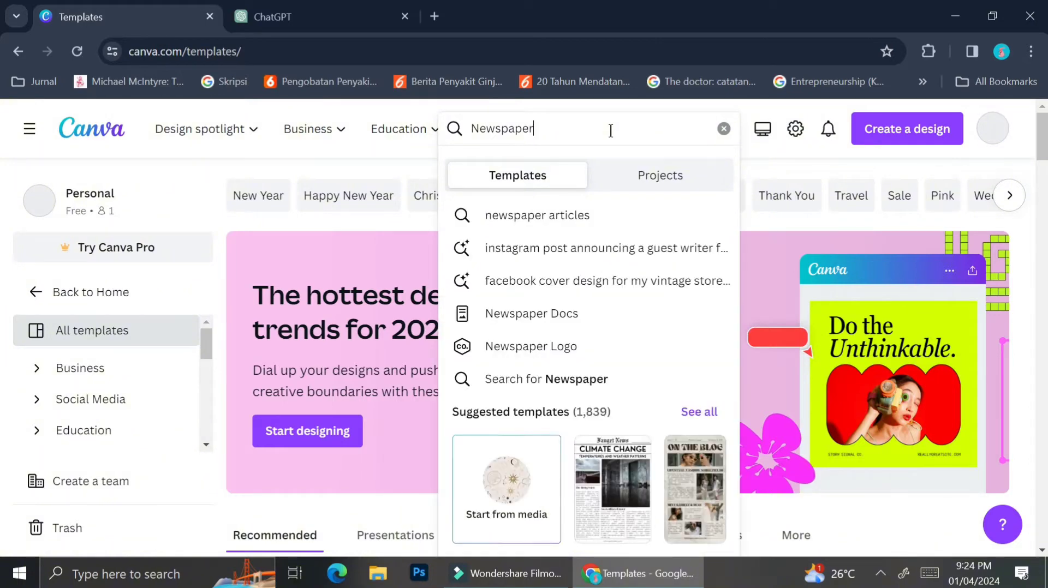
{"action": "key", "text": "Return"}
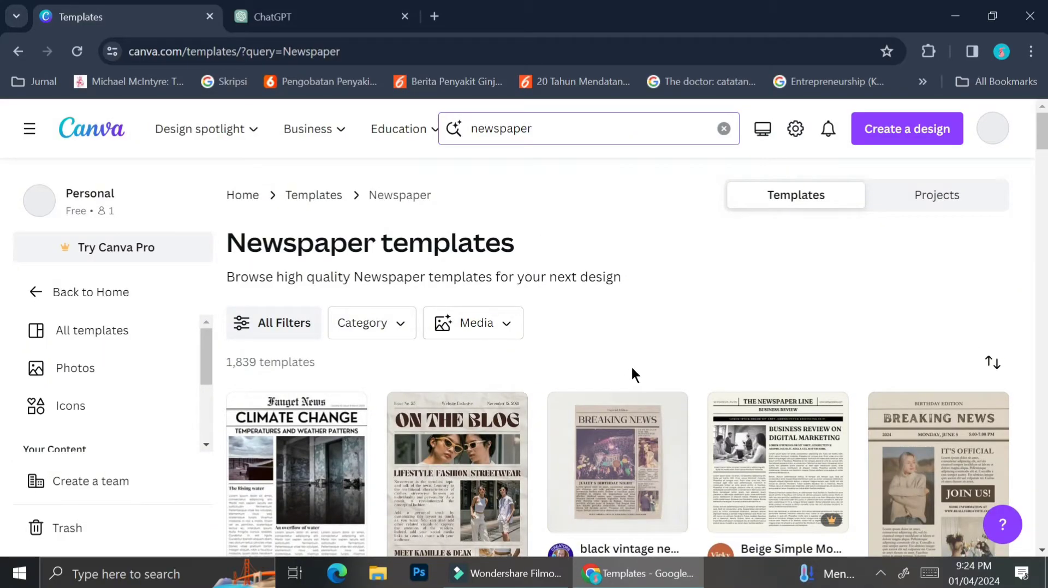
Look through the newspaper templates for a suitable layout
{"action": "scroll", "coordinate": [633, 375], "scroll_direction": "down", "scroll_amount": 3}
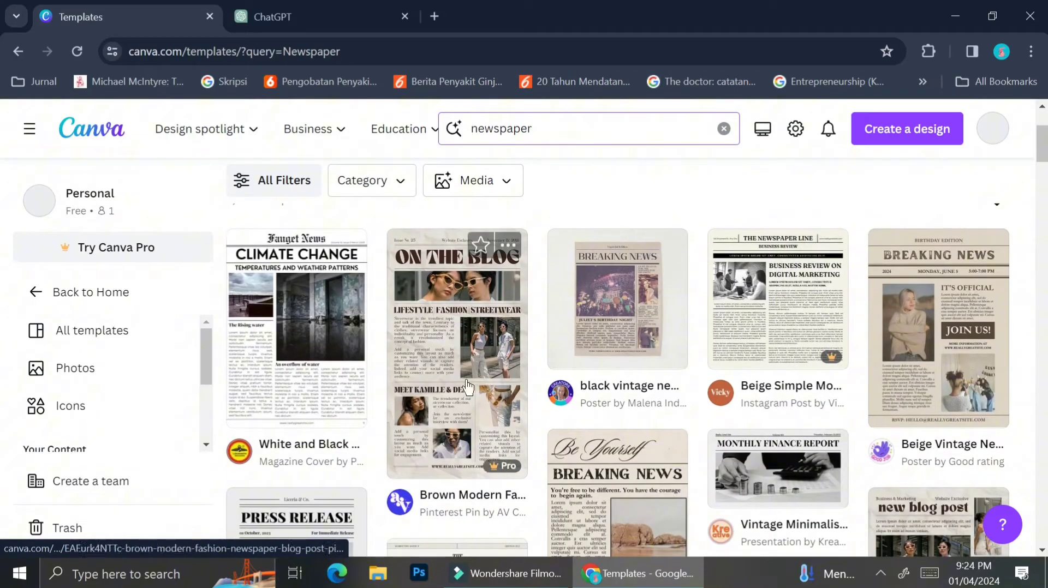
{"action": "scroll", "coordinate": [761, 418], "scroll_direction": "down", "scroll_amount": 4}
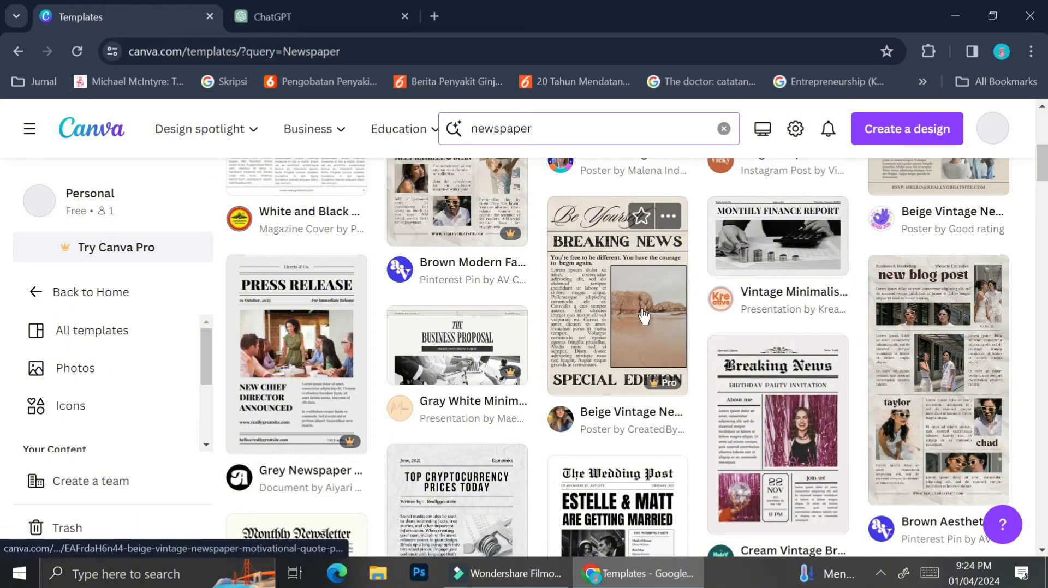
{"action": "scroll", "coordinate": [642, 311], "scroll_direction": "down", "scroll_amount": 3}
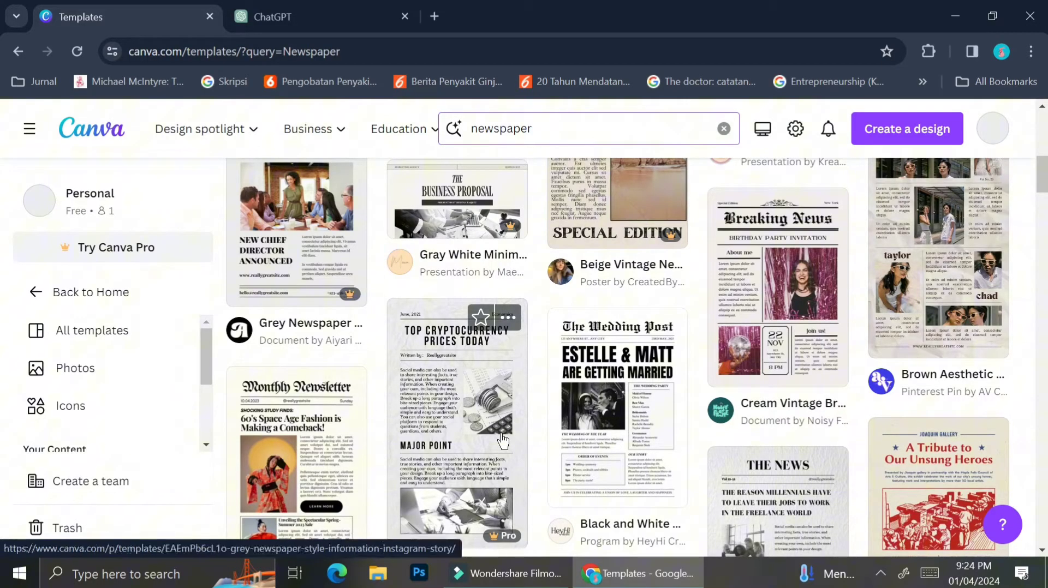
{"action": "scroll", "coordinate": [623, 431], "scroll_direction": "down", "scroll_amount": 3}
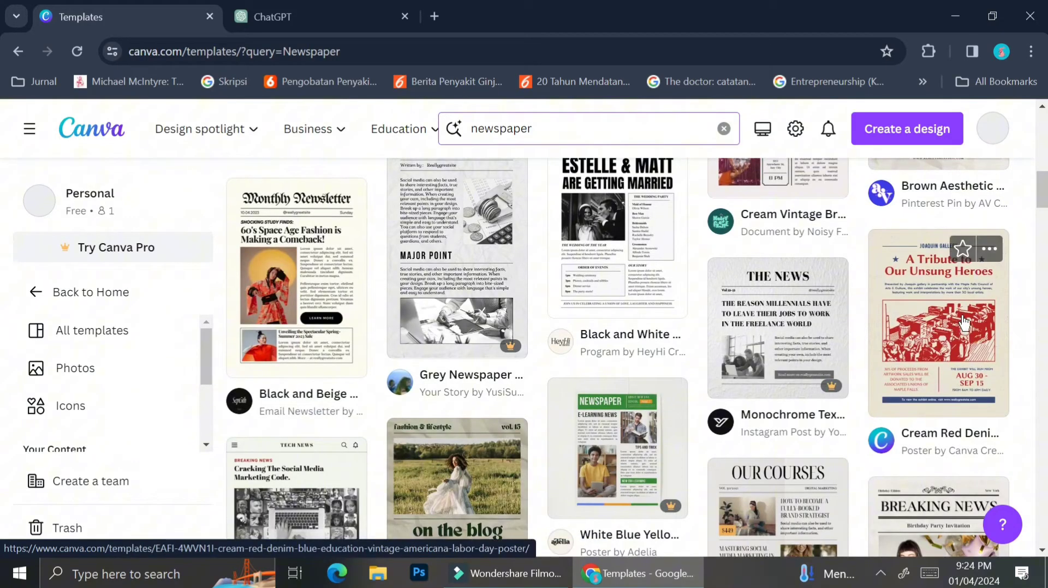
{"action": "scroll", "coordinate": [644, 409], "scroll_direction": "down", "scroll_amount": 3}
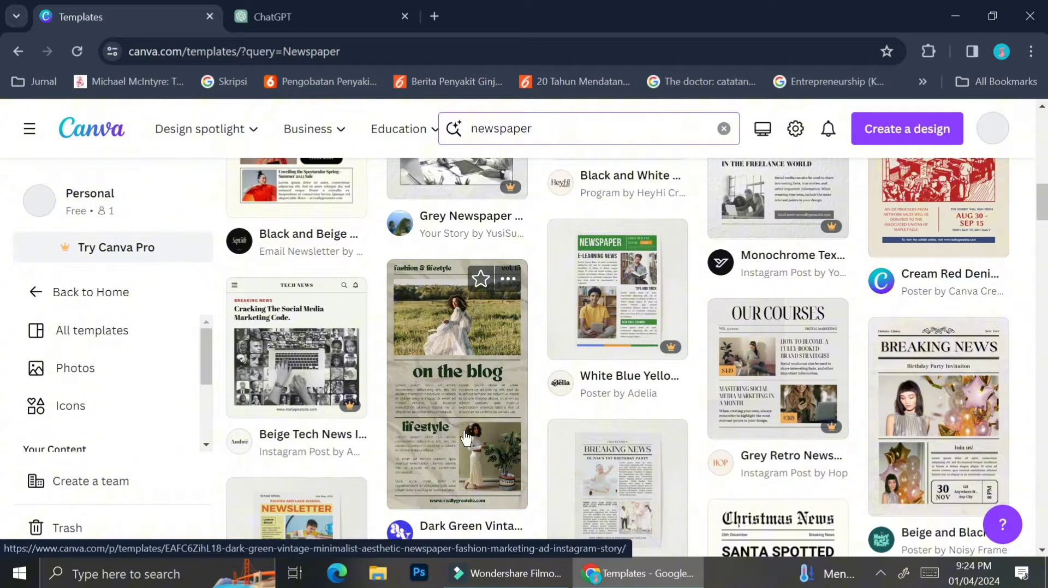
{"action": "scroll", "coordinate": [465, 436], "scroll_direction": "down", "scroll_amount": 3}
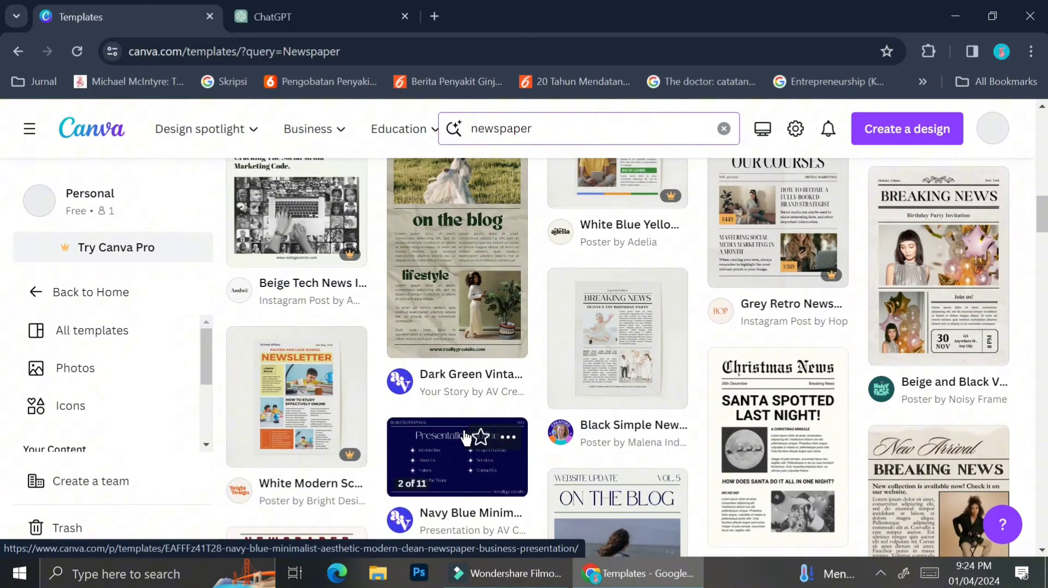
{"action": "scroll", "coordinate": [465, 436], "scroll_direction": "down", "scroll_amount": 4}
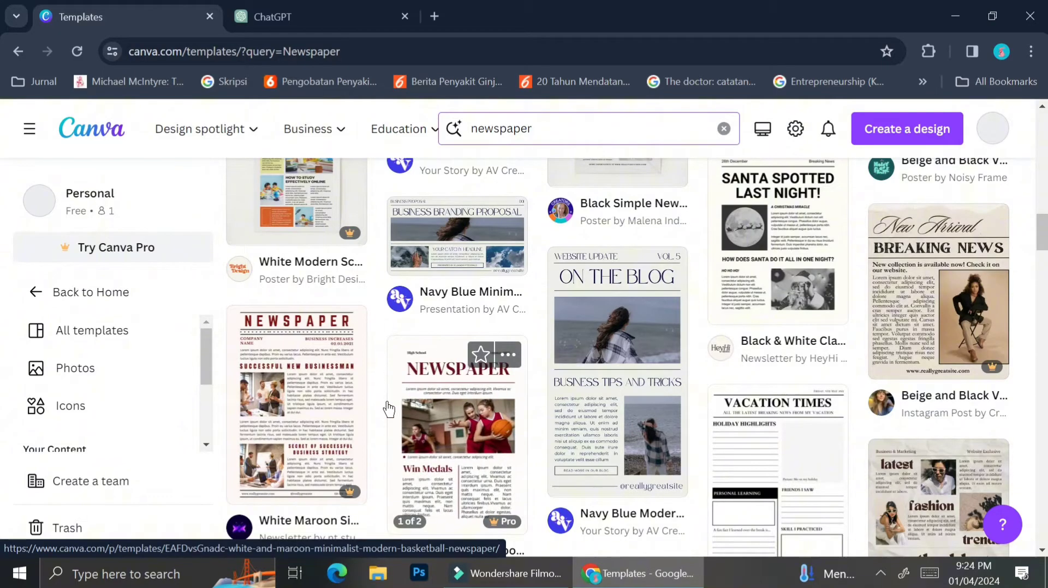
{"action": "scroll", "coordinate": [745, 358], "scroll_direction": "down", "scroll_amount": 4}
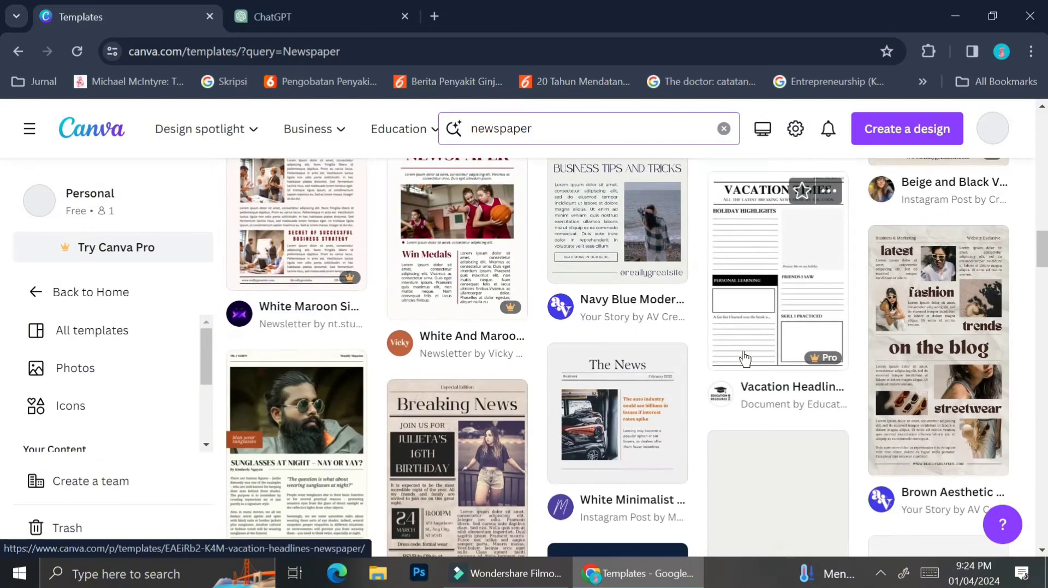
{"action": "scroll", "coordinate": [745, 359], "scroll_direction": "down", "scroll_amount": 4}
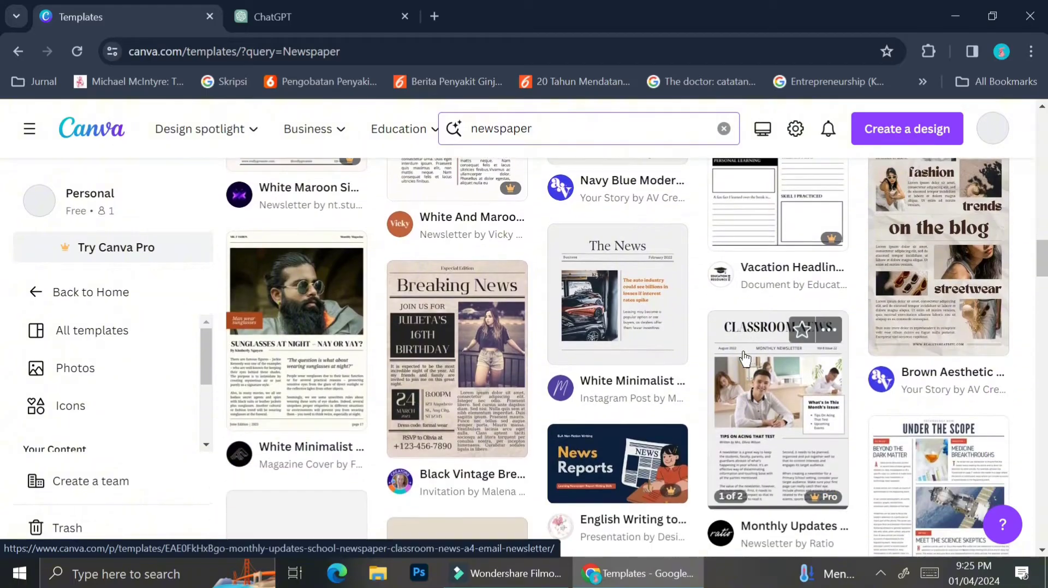
{"action": "scroll", "coordinate": [745, 359], "scroll_direction": "up", "scroll_amount": 4}
{"action": "scroll", "coordinate": [745, 359], "scroll_direction": "up", "scroll_amount": 3}
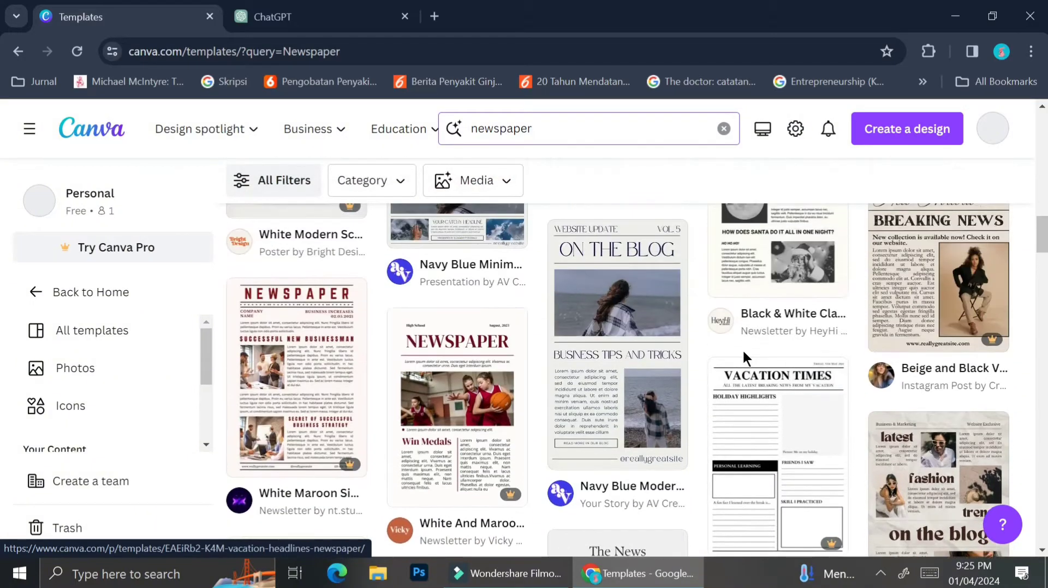
{"action": "scroll", "coordinate": [746, 358], "scroll_direction": "up", "scroll_amount": 3}
{"action": "scroll", "coordinate": [745, 358], "scroll_direction": "up", "scroll_amount": 3}
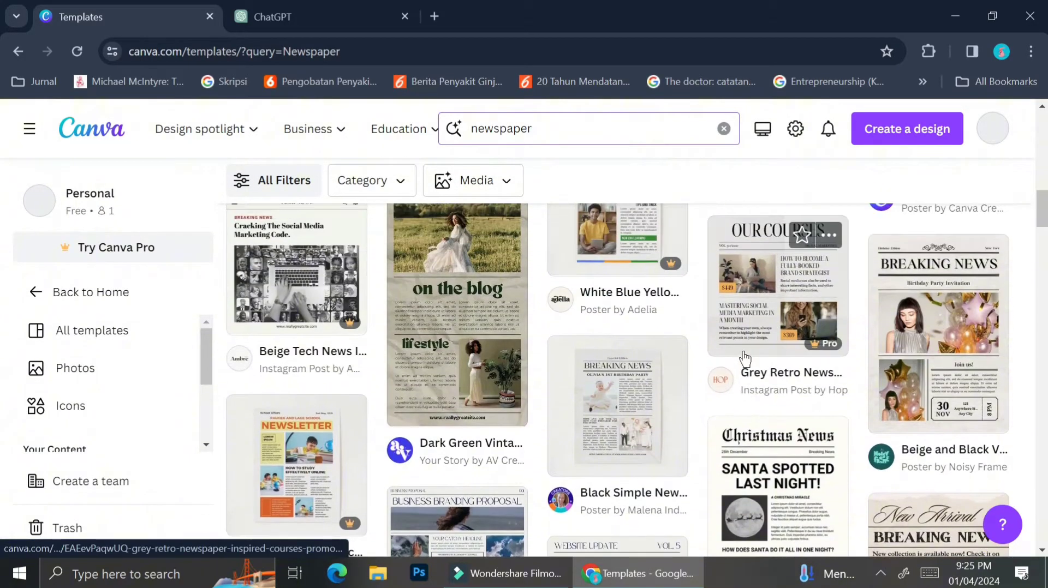
Open the preview of the Beige and Black Vintage Newspaper Birthday Party Poster template and look through the similar templates
{"action": "left_click", "coordinate": [931, 357]}
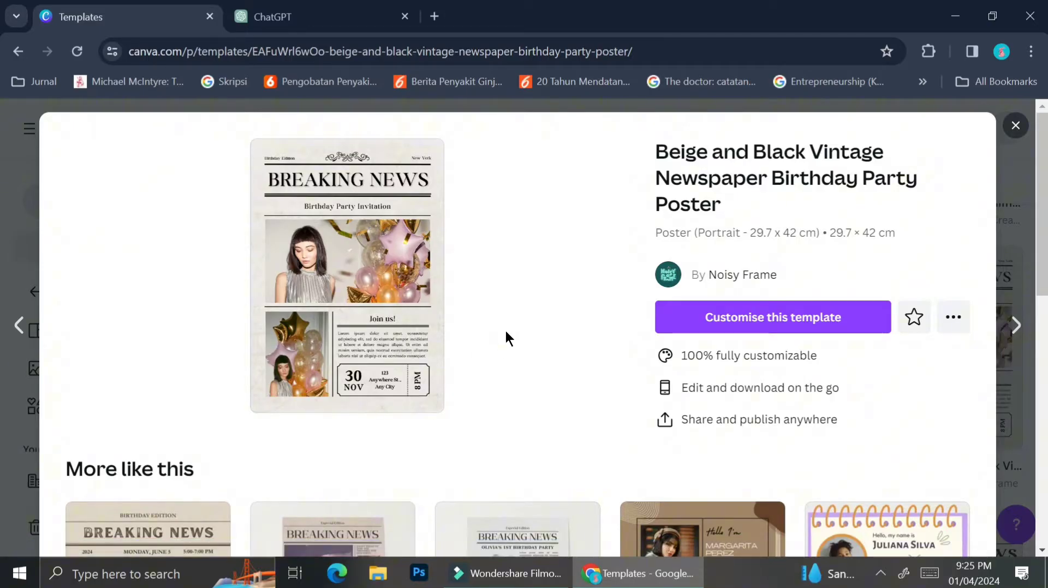
{"action": "scroll", "coordinate": [505, 330], "scroll_direction": "down", "scroll_amount": 4}
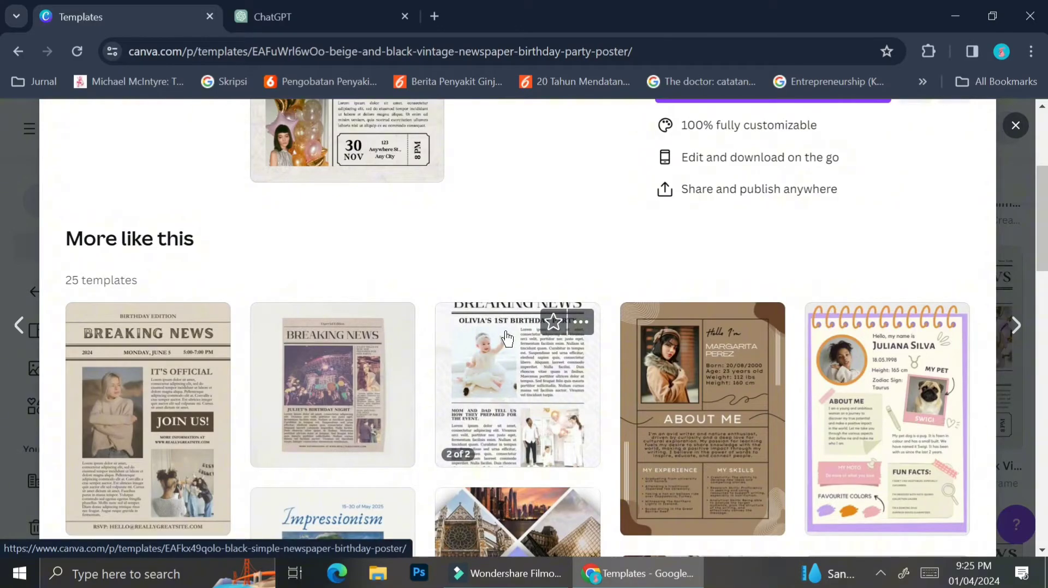
{"action": "scroll", "coordinate": [507, 338], "scroll_direction": "down", "scroll_amount": 1}
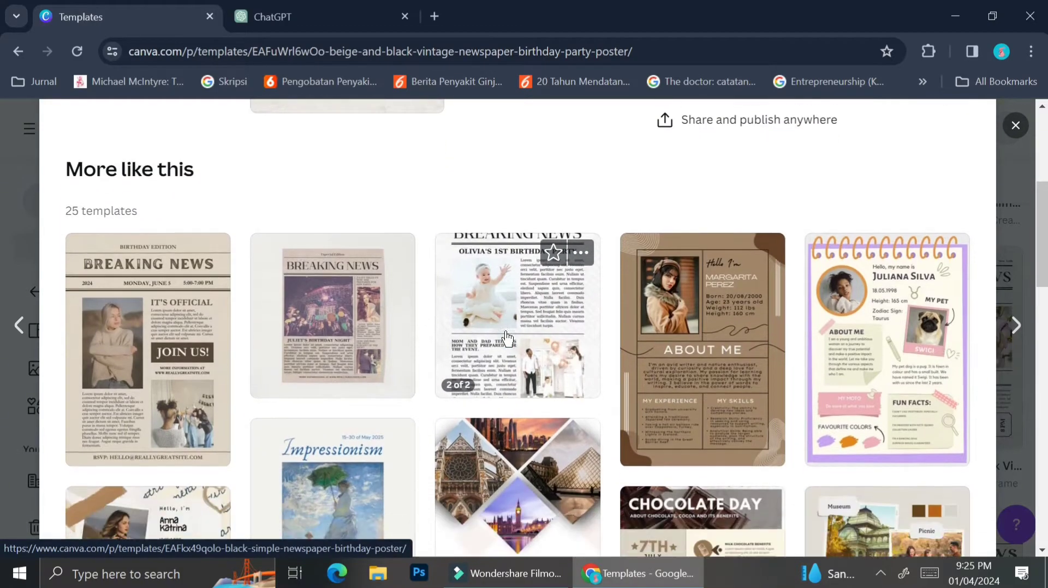
{"action": "scroll", "coordinate": [507, 338], "scroll_direction": "down", "scroll_amount": 1}
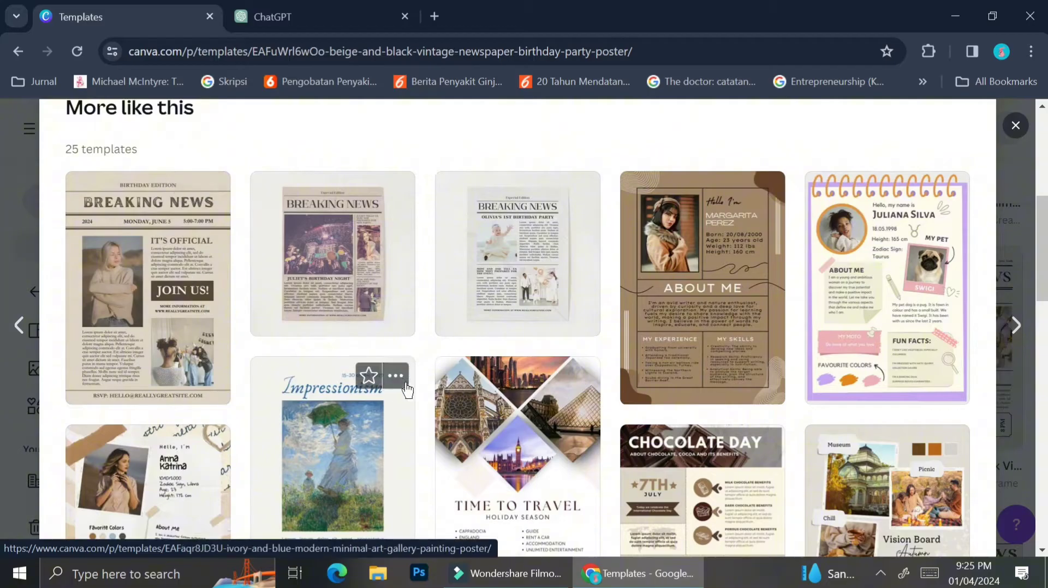
{"action": "scroll", "coordinate": [415, 397], "scroll_direction": "down", "scroll_amount": 3}
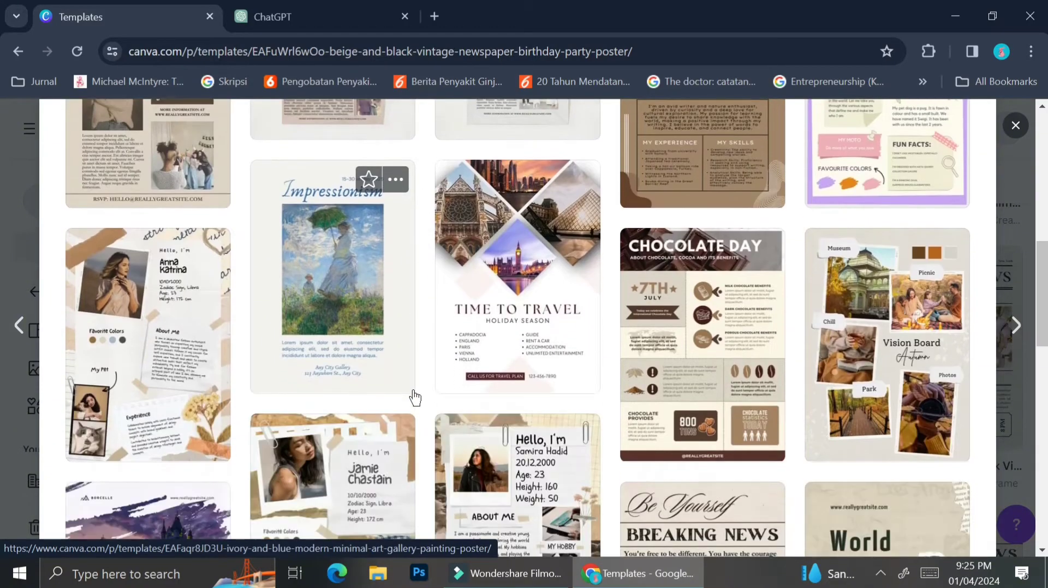
Start customising the Beige and Black Vintage Newspaper Birthday Party Poster template
{"action": "scroll", "coordinate": [415, 397], "scroll_direction": "up", "scroll_amount": 8}
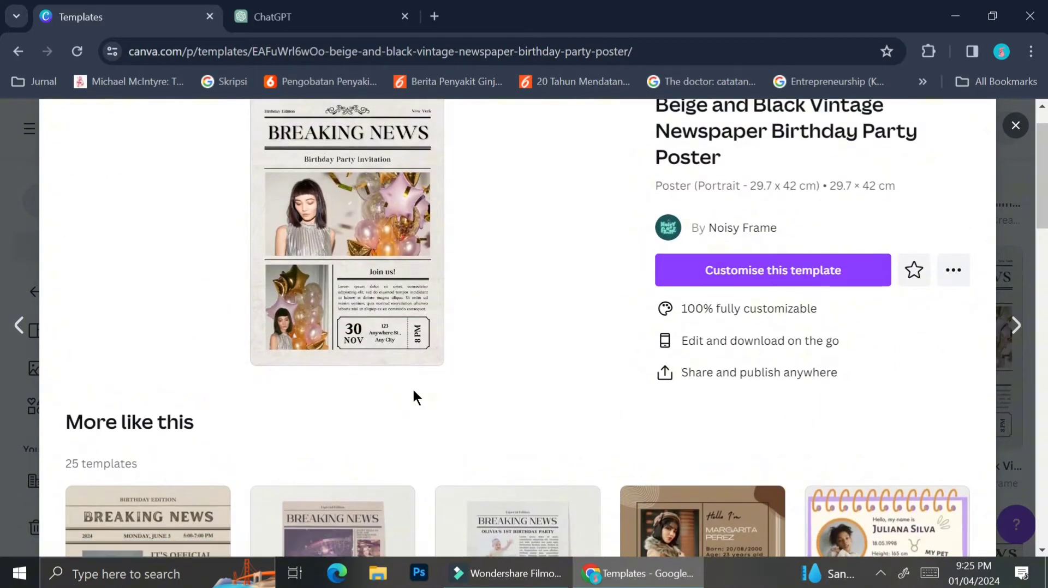
{"action": "scroll", "coordinate": [415, 397], "scroll_direction": "up", "scroll_amount": 1}
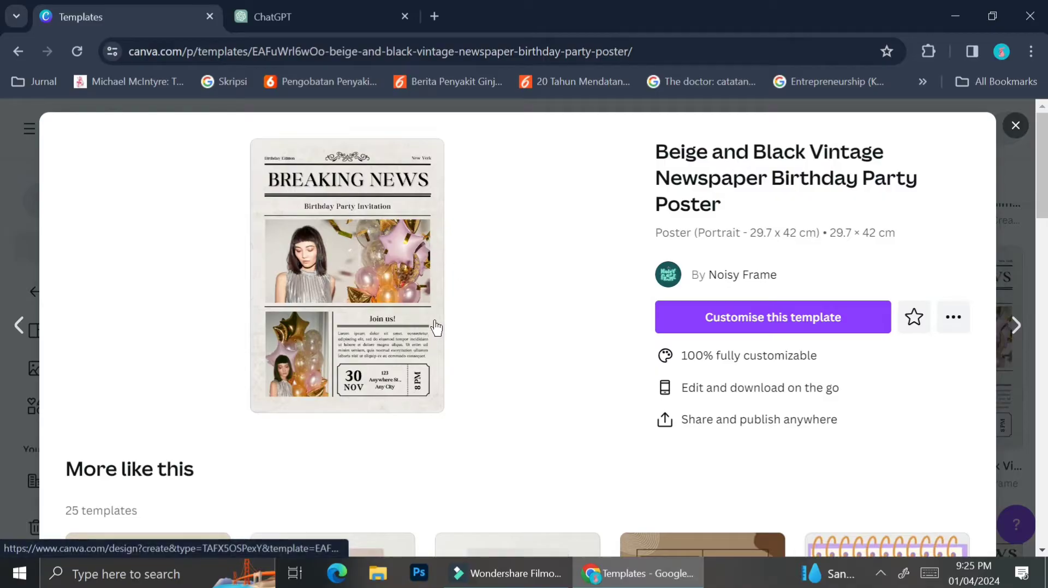
{"action": "left_click", "coordinate": [796, 312]}
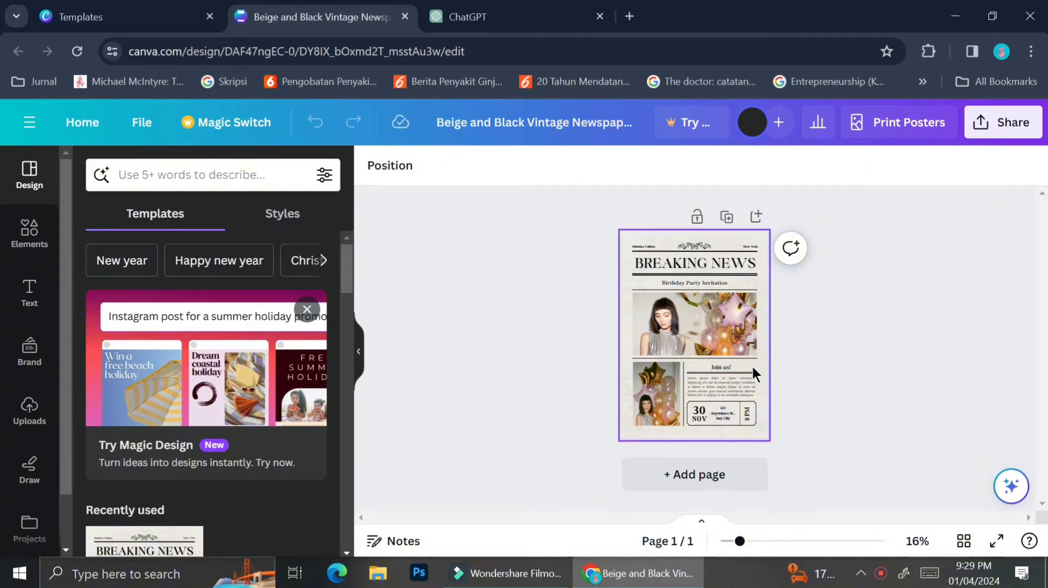
Examine the poster's layout up close, from the header and headline down to the event details
{"action": "scroll", "coordinate": [753, 368], "scroll_direction": "up", "scroll_amount": 3, "text": "ctrl"}
{"action": "scroll", "coordinate": [752, 366], "scroll_direction": "up", "scroll_amount": 5, "text": "ctrl"}
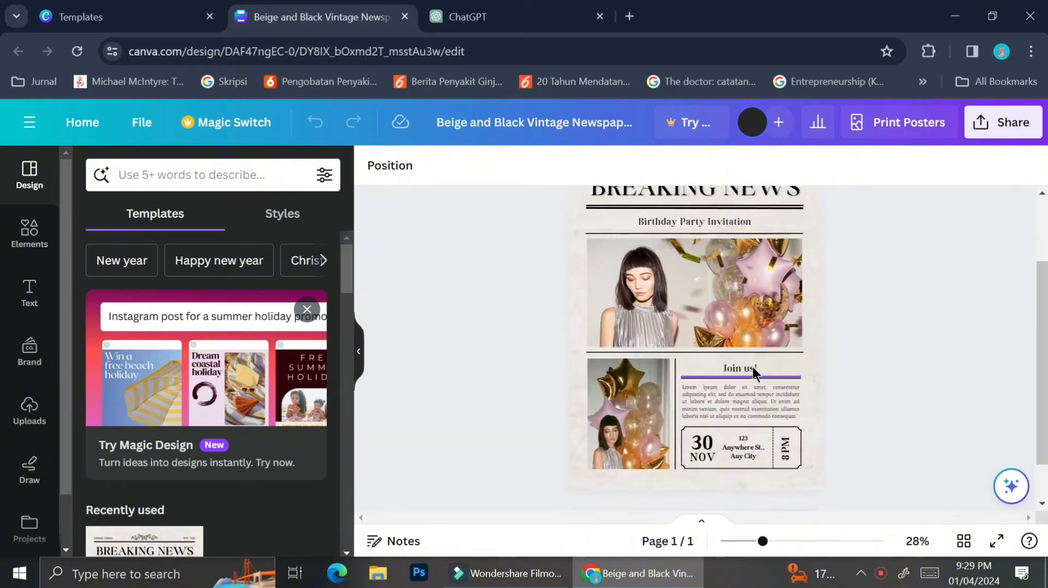
{"action": "scroll", "coordinate": [752, 367], "scroll_direction": "up", "scroll_amount": 2, "text": "ctrl"}
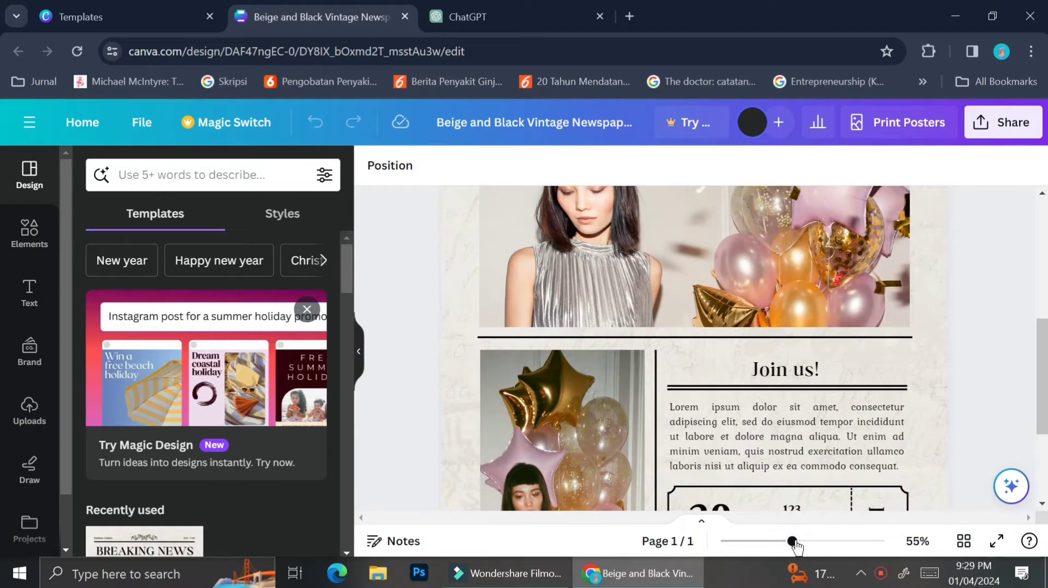
{"action": "mouse_move", "coordinate": [794, 543]}
{"action": "left_mouse_down"}
{"action": "mouse_move", "coordinate": [753, 543]}
{"action": "mouse_move", "coordinate": [808, 543]}
{"action": "mouse_move", "coordinate": [794, 543]}
{"action": "left_mouse_up"}
{"action": "scroll", "coordinate": [791, 362], "scroll_direction": "up", "scroll_amount": 3}
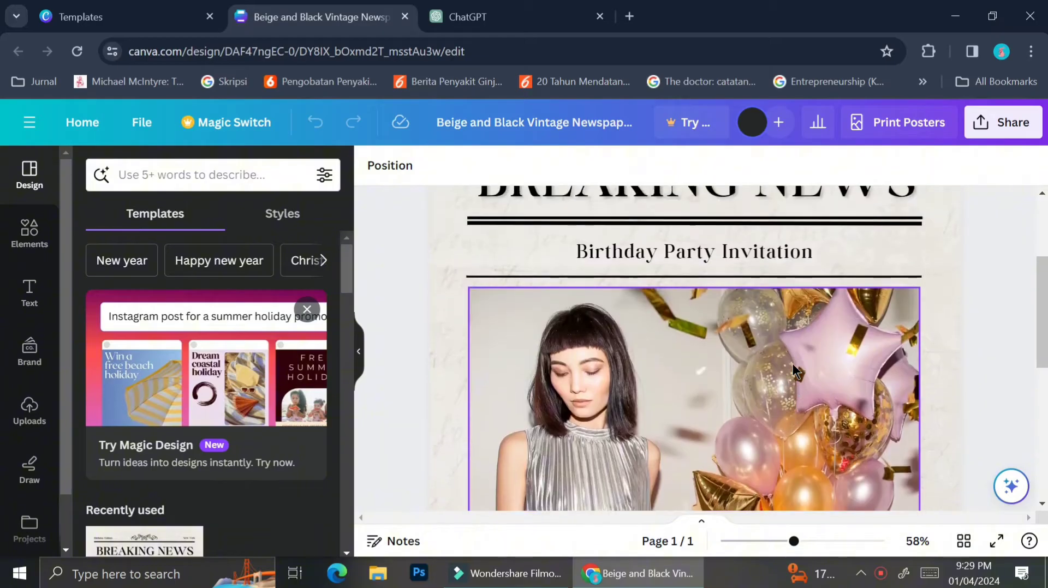
{"action": "scroll", "coordinate": [792, 363], "scroll_direction": "up", "scroll_amount": 2}
{"action": "scroll", "coordinate": [792, 364], "scroll_direction": "up", "scroll_amount": 2}
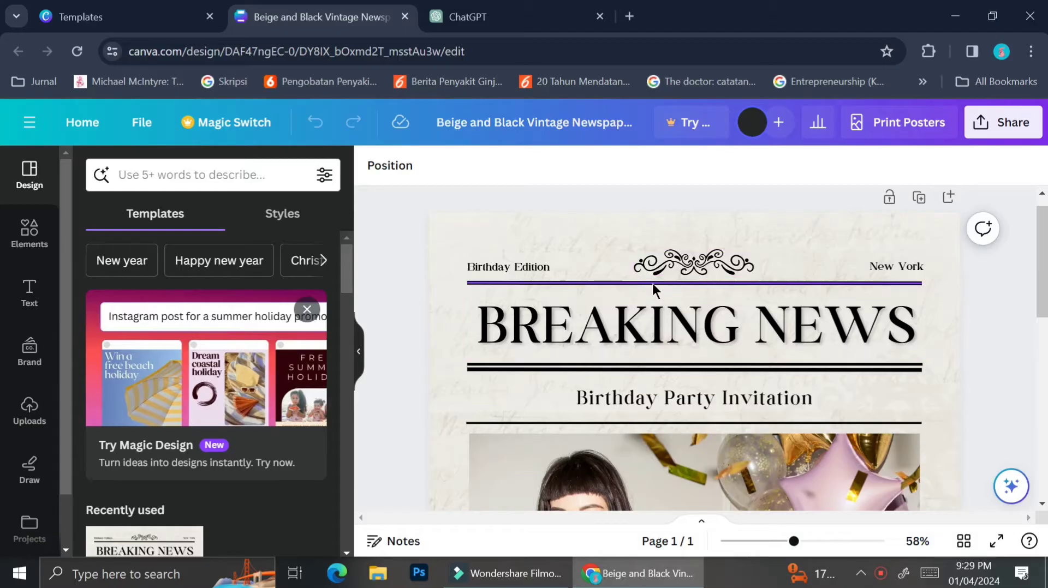
{"action": "scroll", "coordinate": [662, 420], "scroll_direction": "down", "scroll_amount": 1}
{"action": "scroll", "coordinate": [661, 420], "scroll_direction": "down", "scroll_amount": 2}
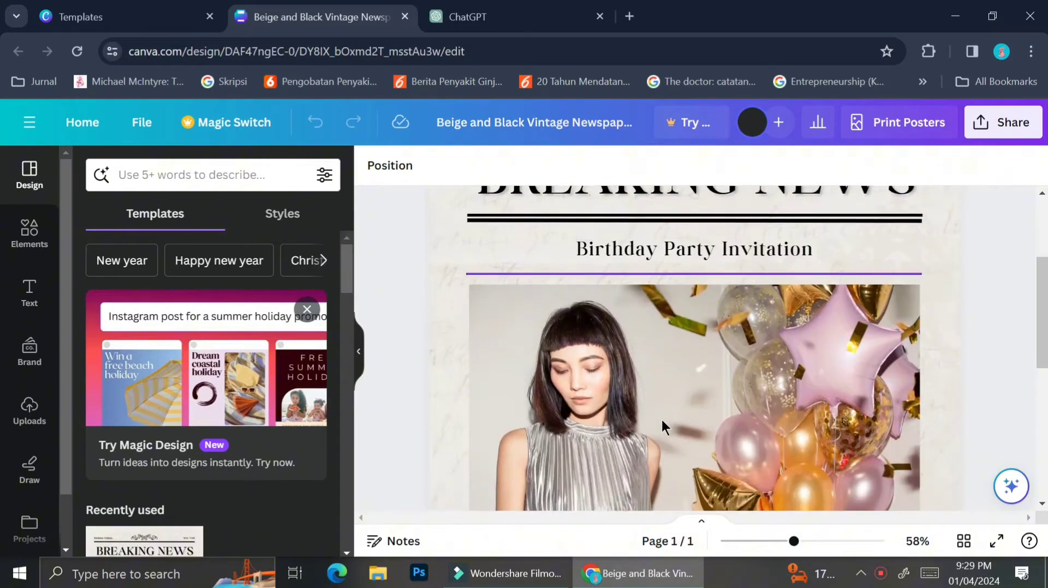
{"action": "scroll", "coordinate": [660, 418], "scroll_direction": "down", "scroll_amount": 2}
{"action": "scroll", "coordinate": [662, 422], "scroll_direction": "down", "scroll_amount": 3}
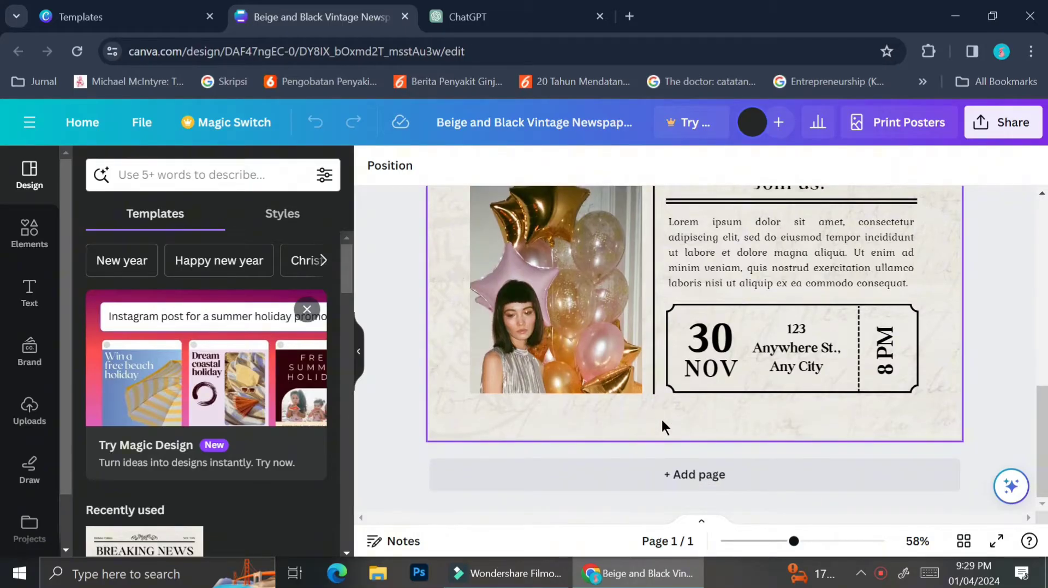
{"action": "scroll", "coordinate": [661, 418], "scroll_direction": "down", "scroll_amount": 4}
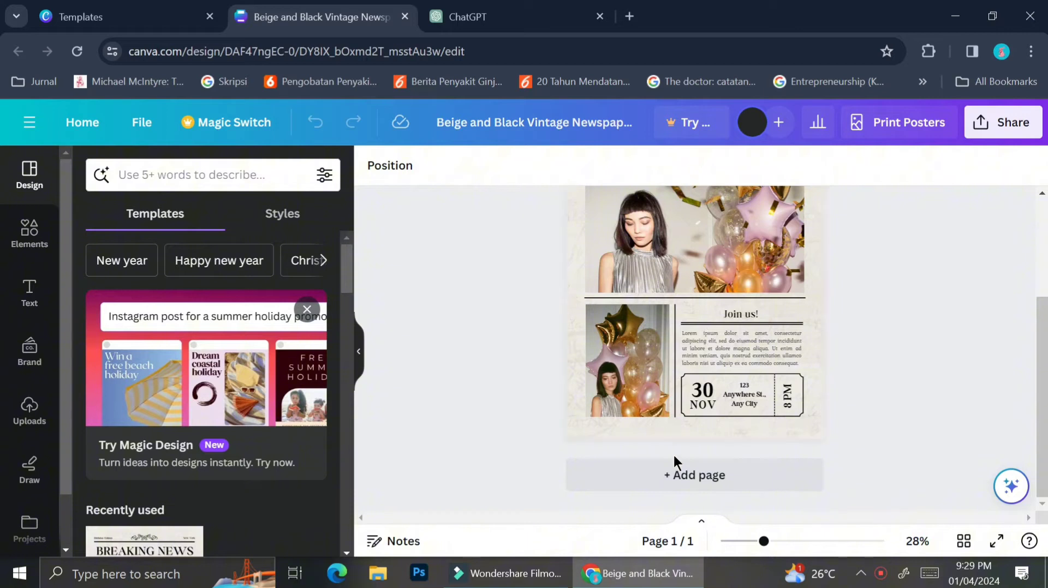
Add a blank second page to the design
{"action": "left_click", "coordinate": [674, 472]}
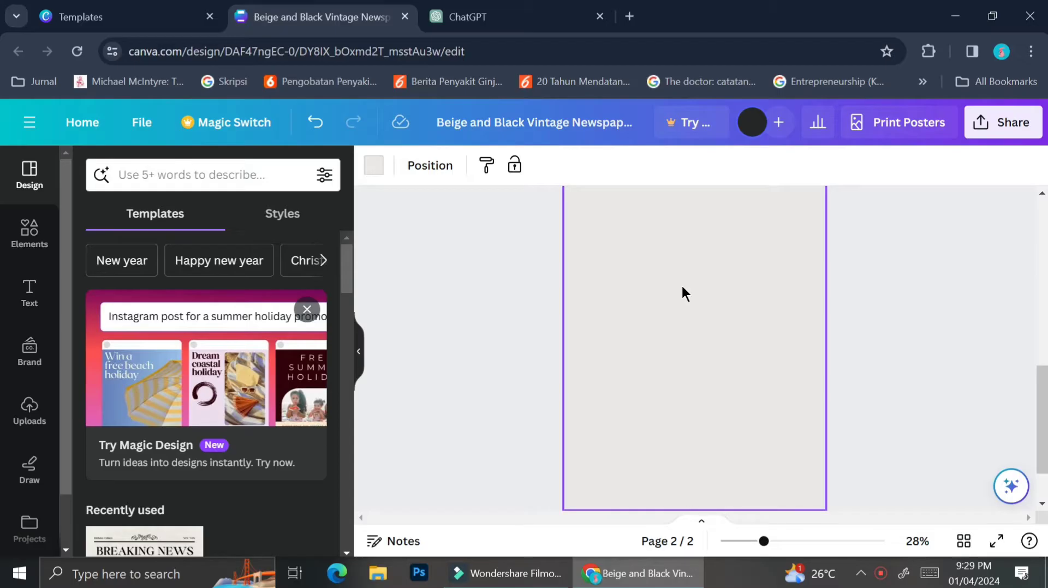
{"action": "scroll", "coordinate": [682, 285], "scroll_direction": "up", "scroll_amount": 10}
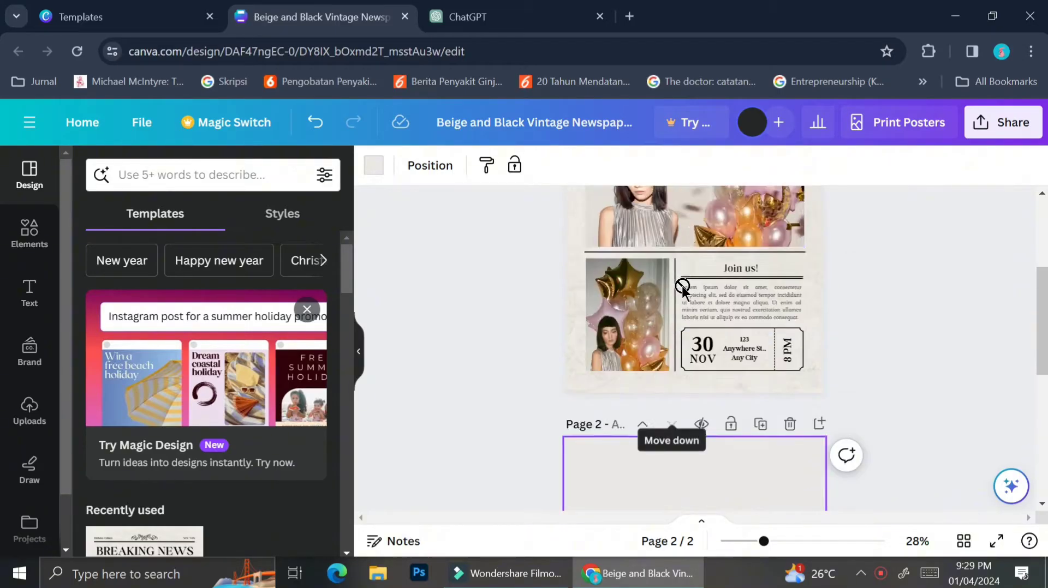
{"action": "scroll", "coordinate": [683, 292], "scroll_direction": "up", "scroll_amount": 1}
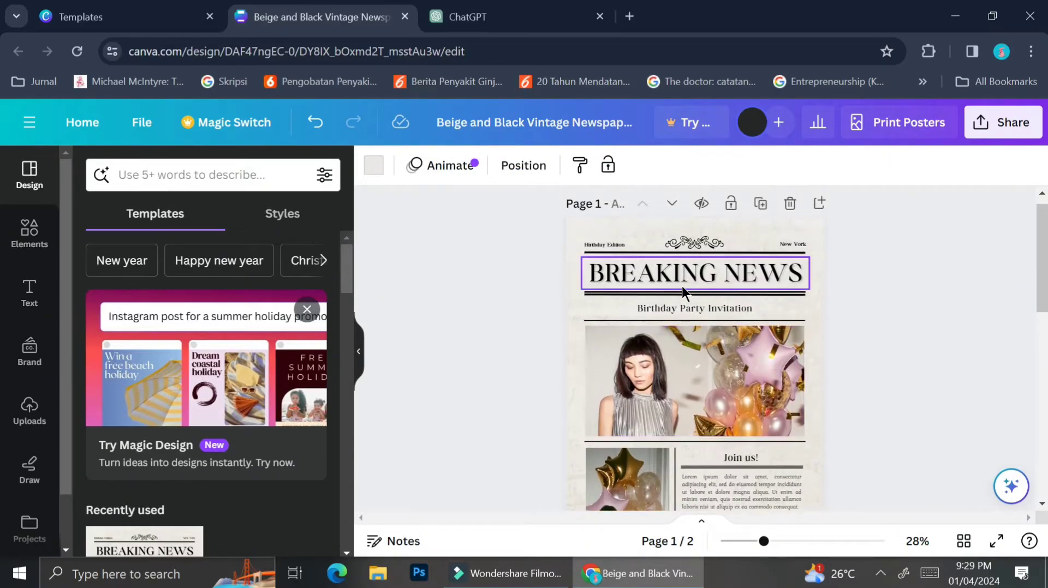
{"action": "scroll", "coordinate": [673, 317], "scroll_direction": "down", "scroll_amount": 2}
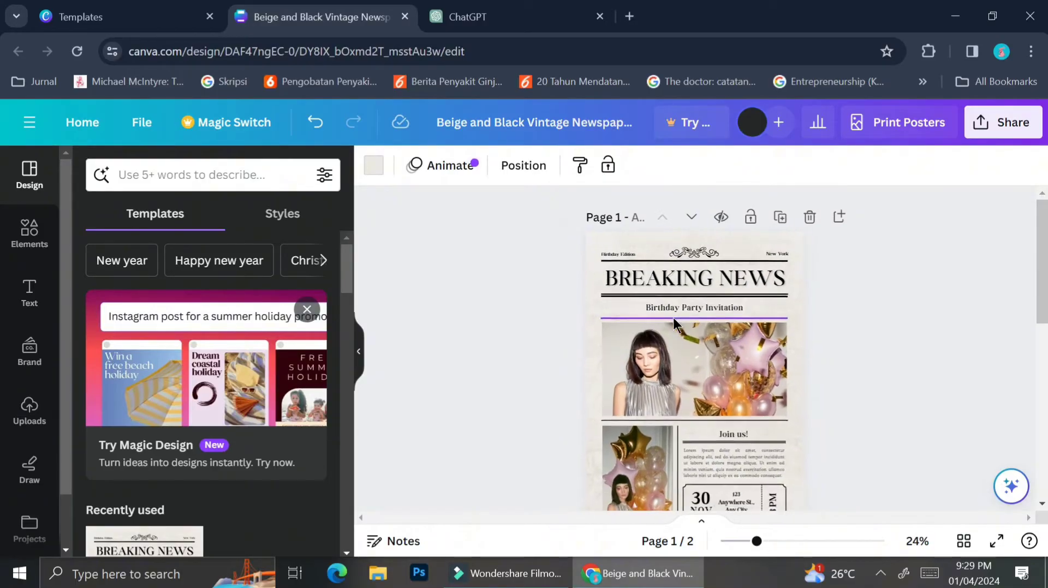
{"action": "scroll", "coordinate": [674, 318], "scroll_direction": "down", "scroll_amount": 1}
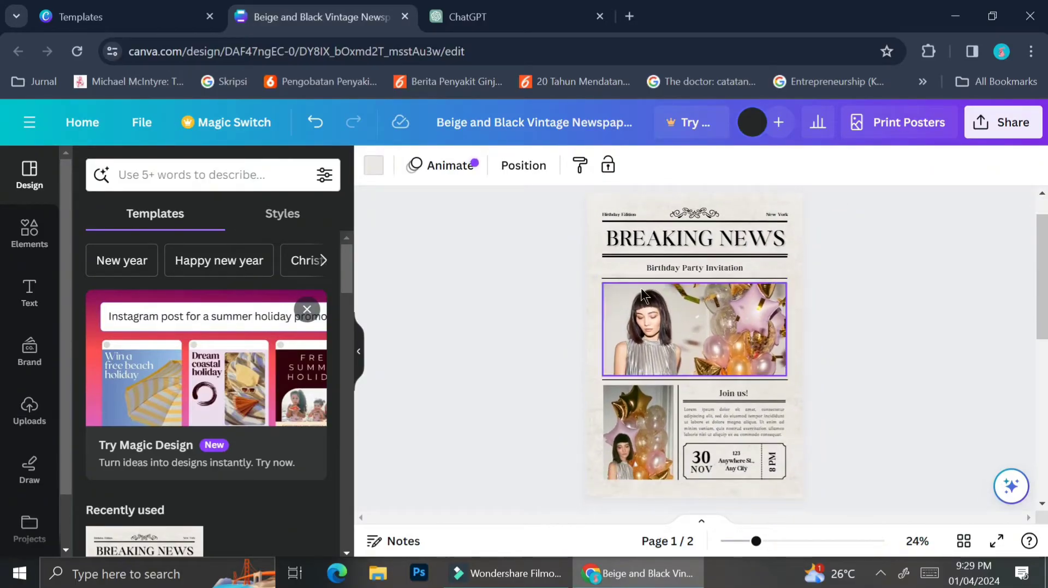
Copy all the text, photos and lines of page 1 and paste them onto the blank page 2
{"action": "left_click", "coordinate": [558, 198]}
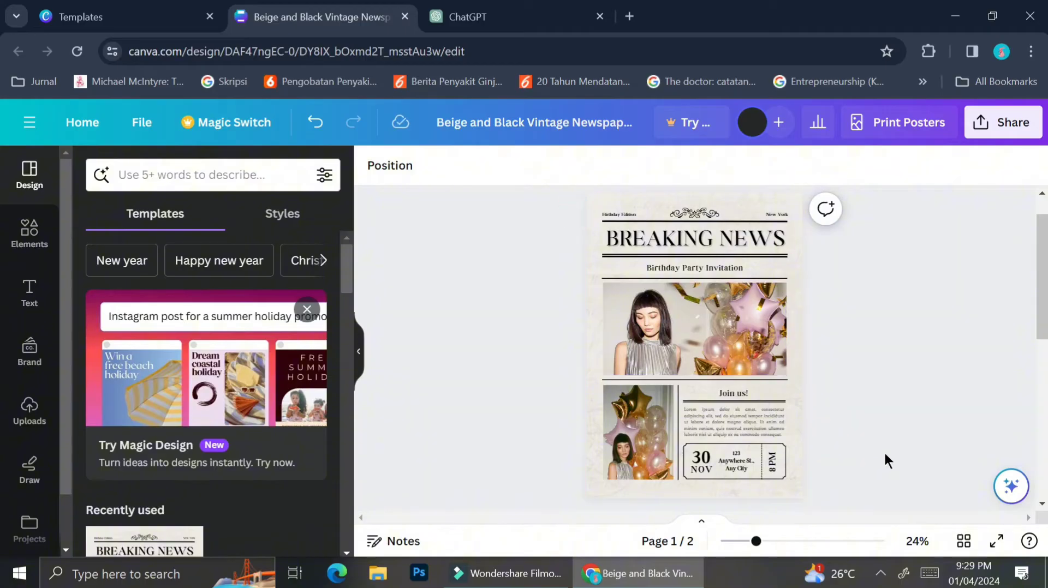
{"action": "left_click_drag", "start_coordinate": [558, 188], "coordinate": [824, 482]}
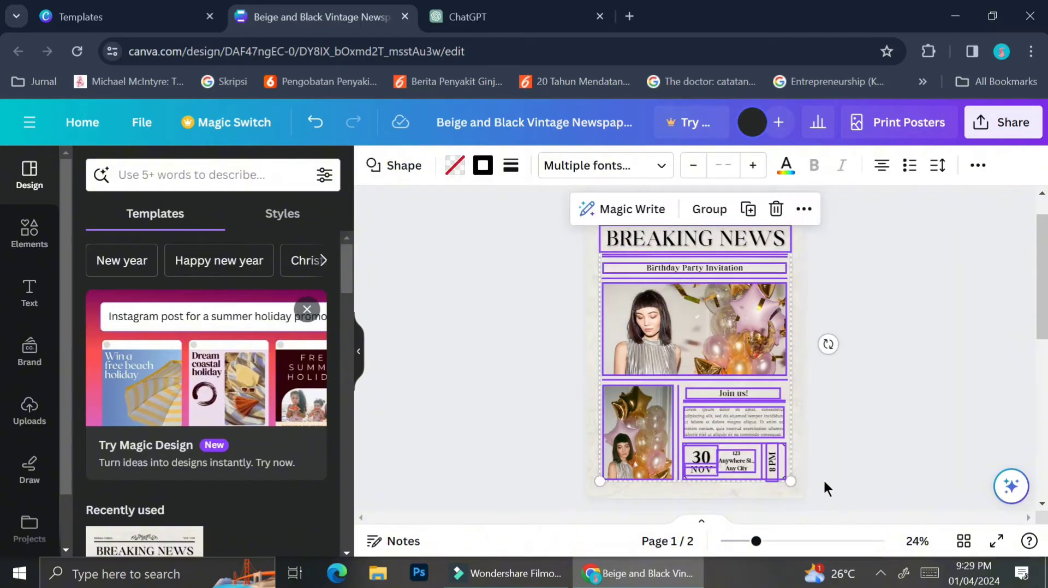
{"action": "scroll", "coordinate": [823, 480], "scroll_direction": "down", "scroll_amount": 5}
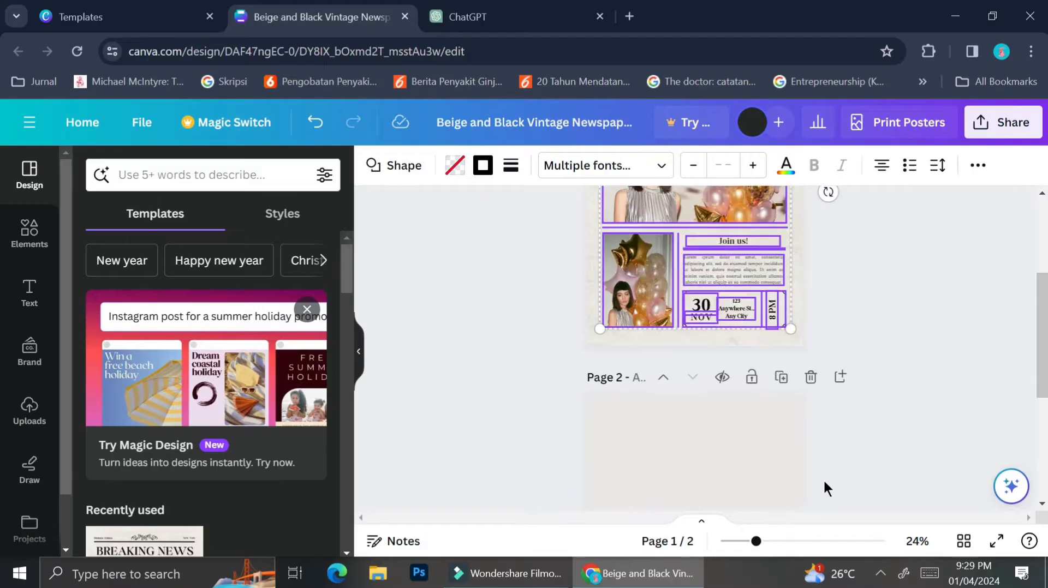
{"action": "left_click", "coordinate": [713, 388]}
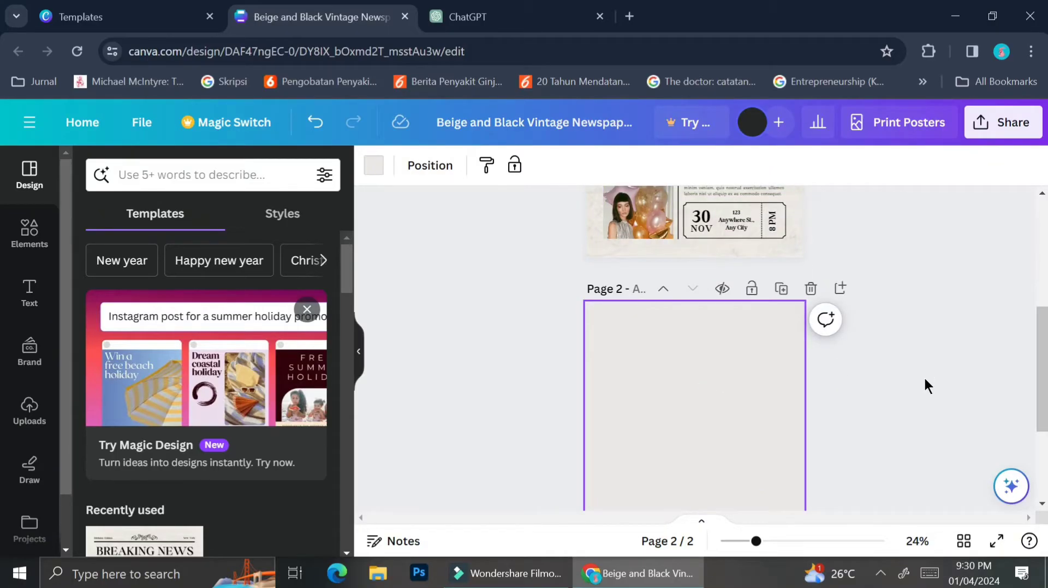
{"action": "key", "text": "ctrl+v"}
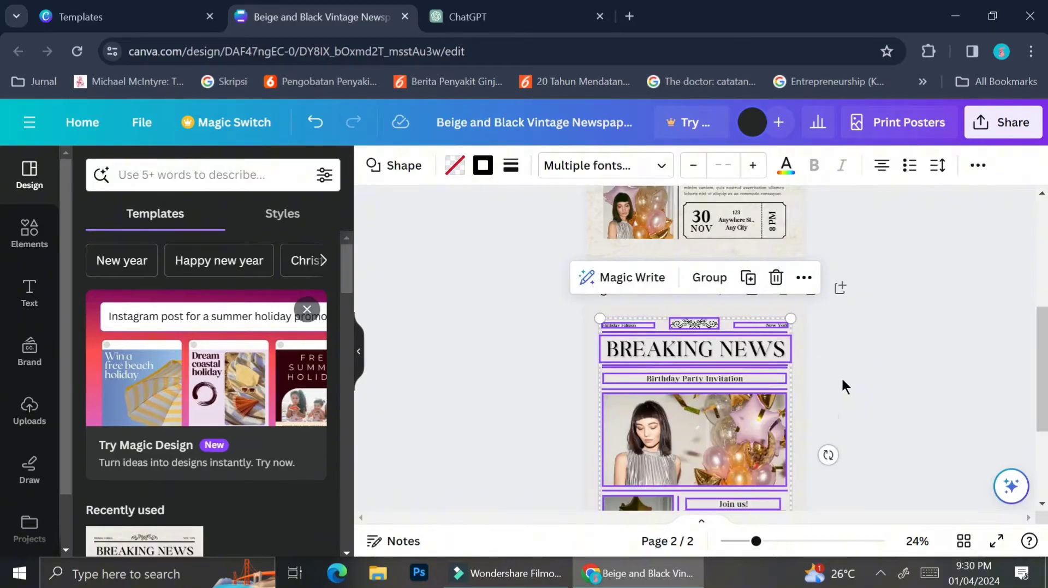
{"action": "scroll", "coordinate": [841, 376], "scroll_direction": "down", "scroll_amount": 3}
{"action": "scroll", "coordinate": [840, 387], "scroll_direction": "up", "scroll_amount": 1}
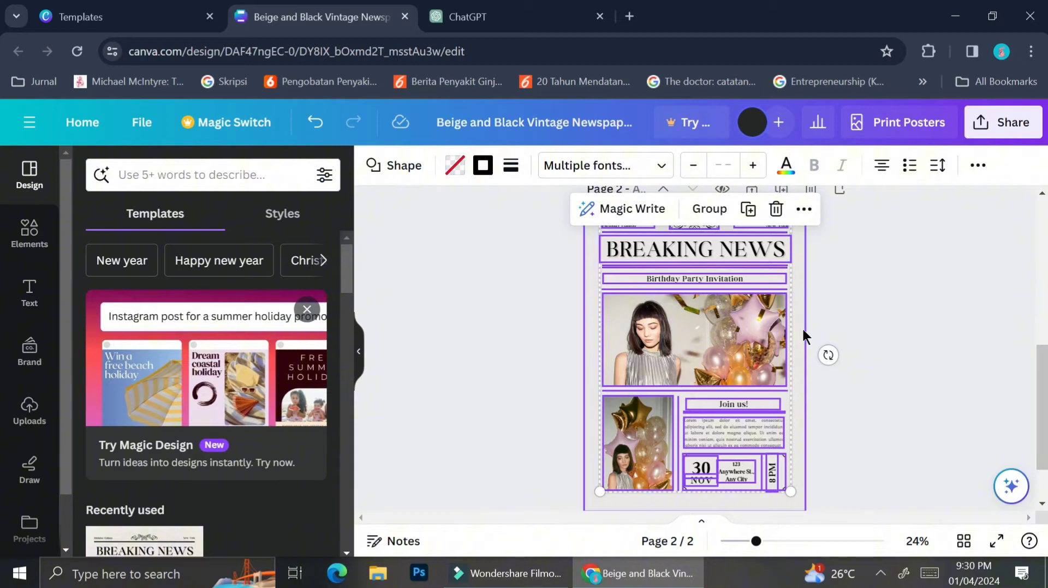
Delete the pasted elements from page 2 and remove that page
{"action": "left_click", "coordinate": [775, 210]}
{"action": "scroll", "coordinate": [776, 214], "scroll_direction": "up", "scroll_amount": 1}
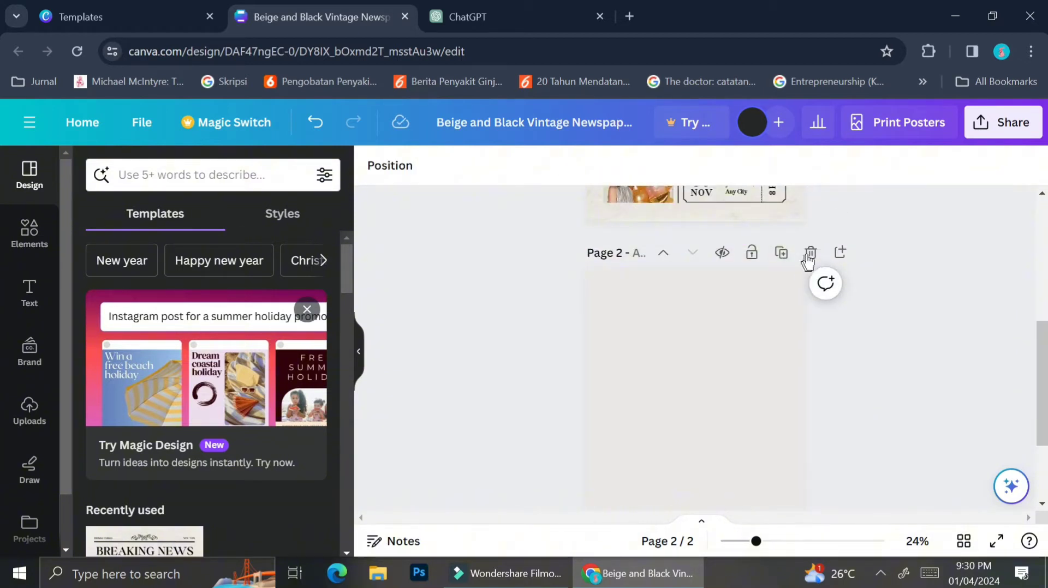
{"action": "left_click", "coordinate": [810, 254]}
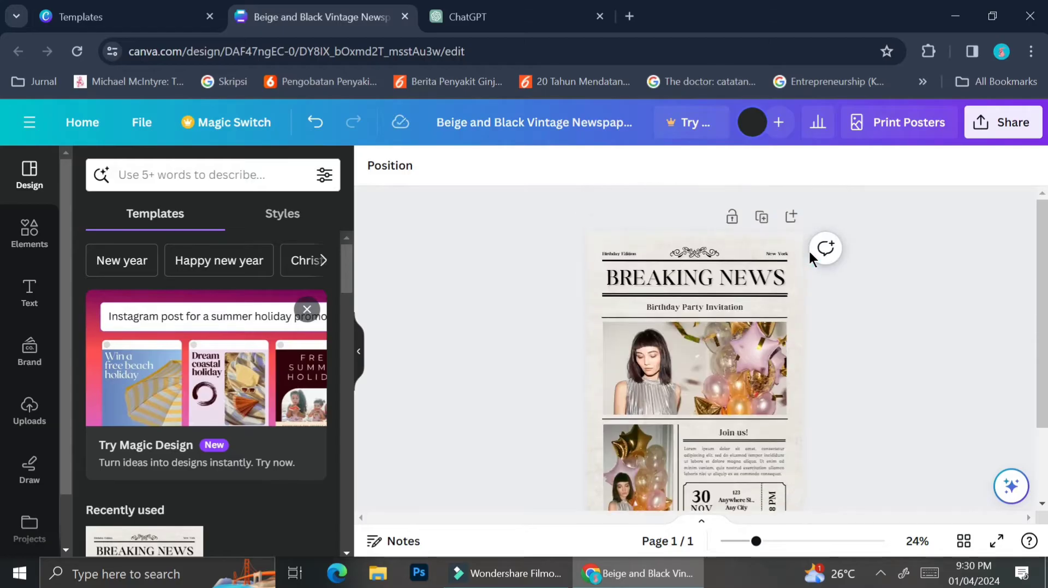
Duplicate the newspaper page to make a second page with the same background and layout, and compare both pages
{"action": "left_click", "coordinate": [761, 218]}
{"action": "scroll", "coordinate": [793, 333], "scroll_direction": "down", "scroll_amount": 2}
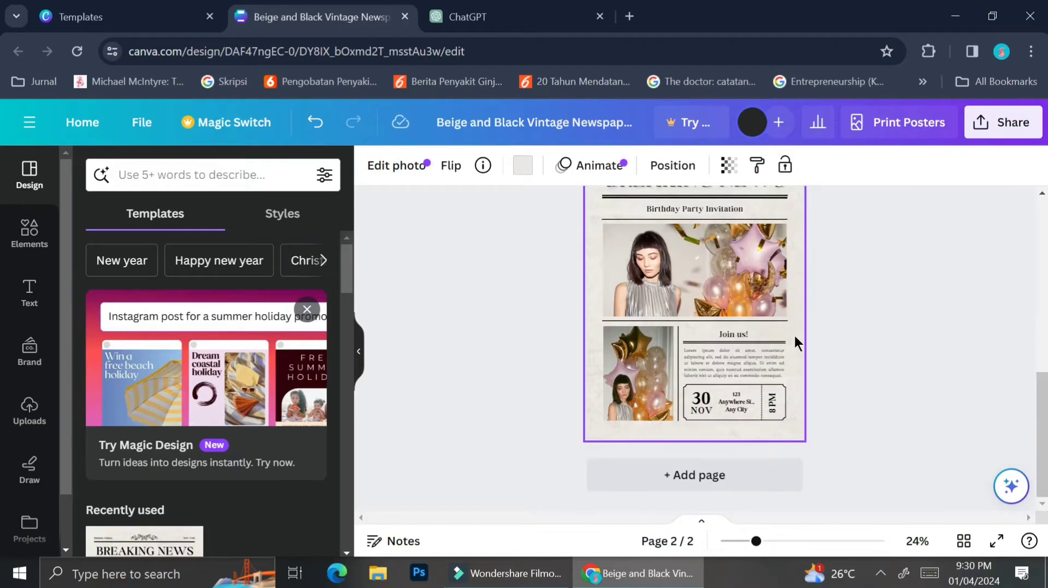
{"action": "scroll", "coordinate": [794, 333], "scroll_direction": "up", "scroll_amount": 5}
{"action": "scroll", "coordinate": [794, 333], "scroll_direction": "down", "scroll_amount": 3}
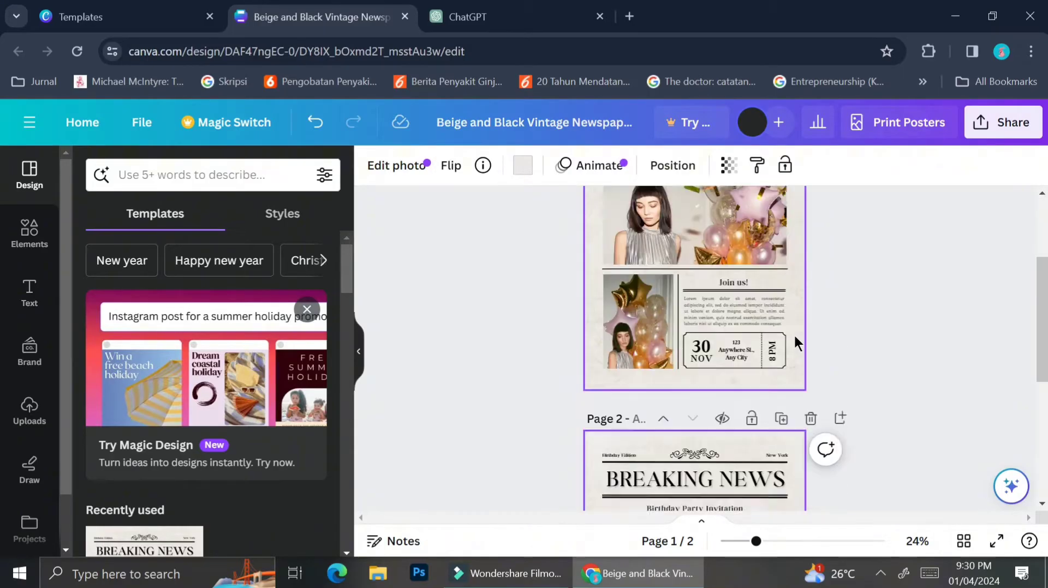
{"action": "scroll", "coordinate": [794, 337], "scroll_direction": "down", "scroll_amount": 3}
{"action": "scroll", "coordinate": [795, 337], "scroll_direction": "up", "scroll_amount": 6}
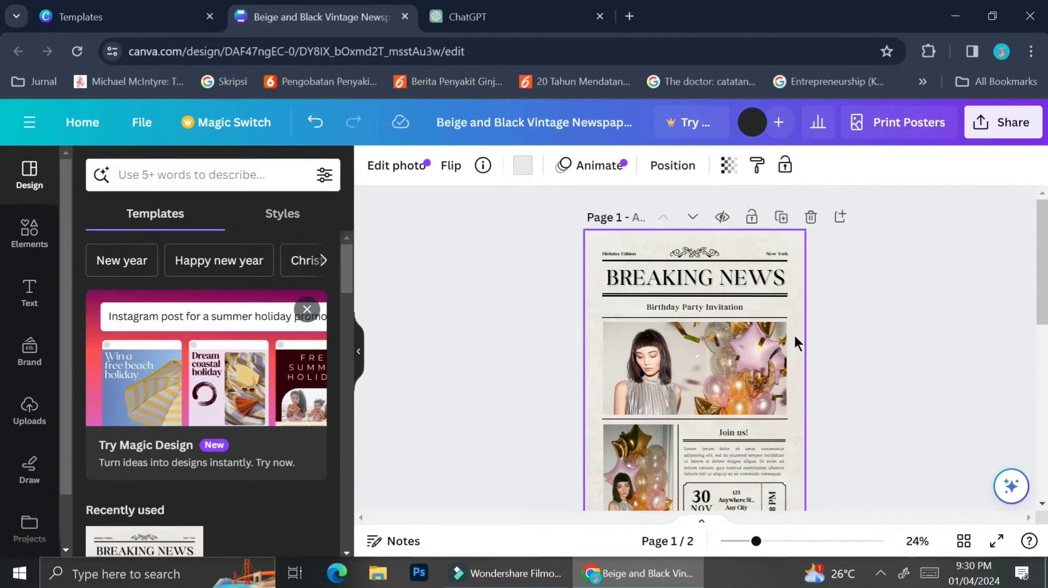
{"action": "scroll", "coordinate": [793, 333], "scroll_direction": "down", "scroll_amount": 2}
{"action": "scroll", "coordinate": [794, 333], "scroll_direction": "up", "scroll_amount": 1}
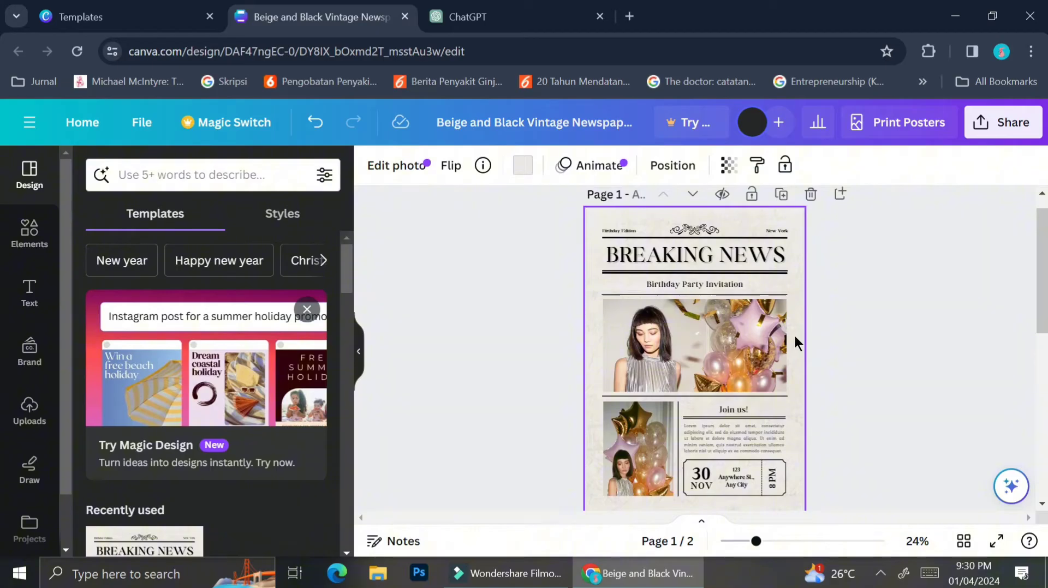
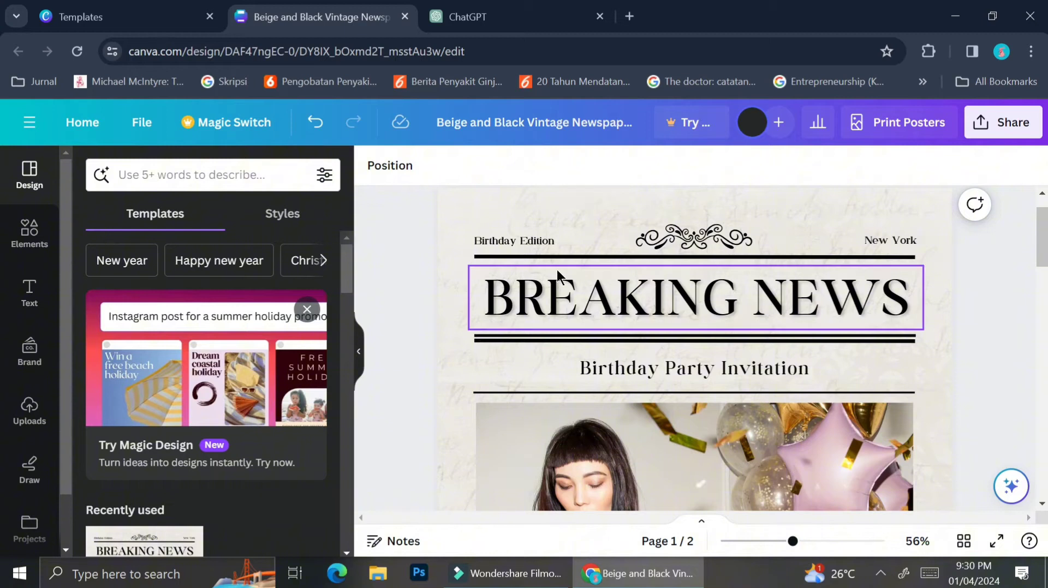
Replace the "Birthday Edition" text in the header of page 1 with "January 2024"
{"action": "left_click", "coordinate": [529, 244]}
{"action": "double_click", "coordinate": [529, 244]}
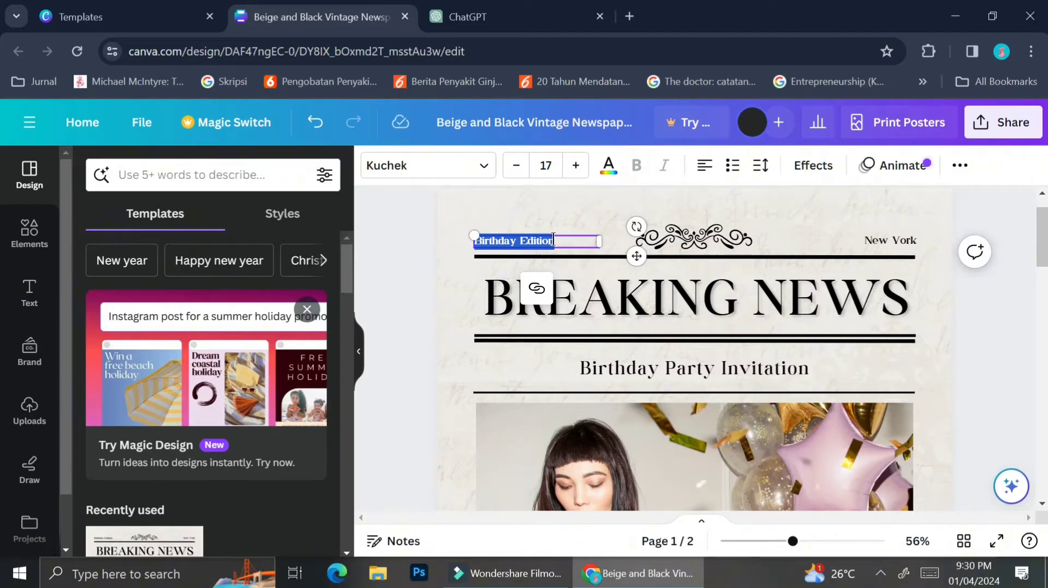
{"action": "type", "text": "anuary 2024"}
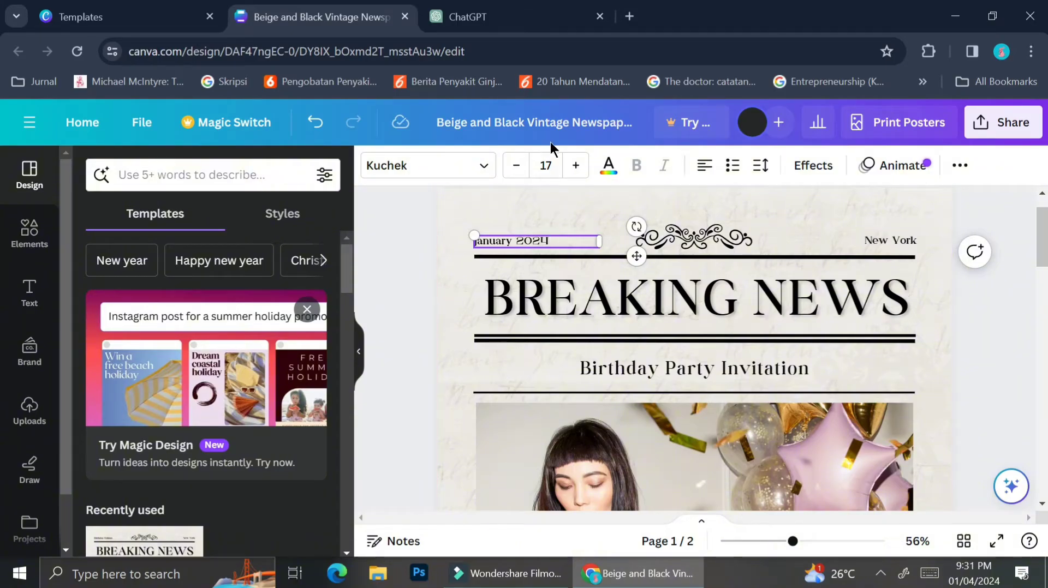
Look through the fonts available for the "January 2024" header text
{"action": "left_click", "coordinate": [476, 164]}
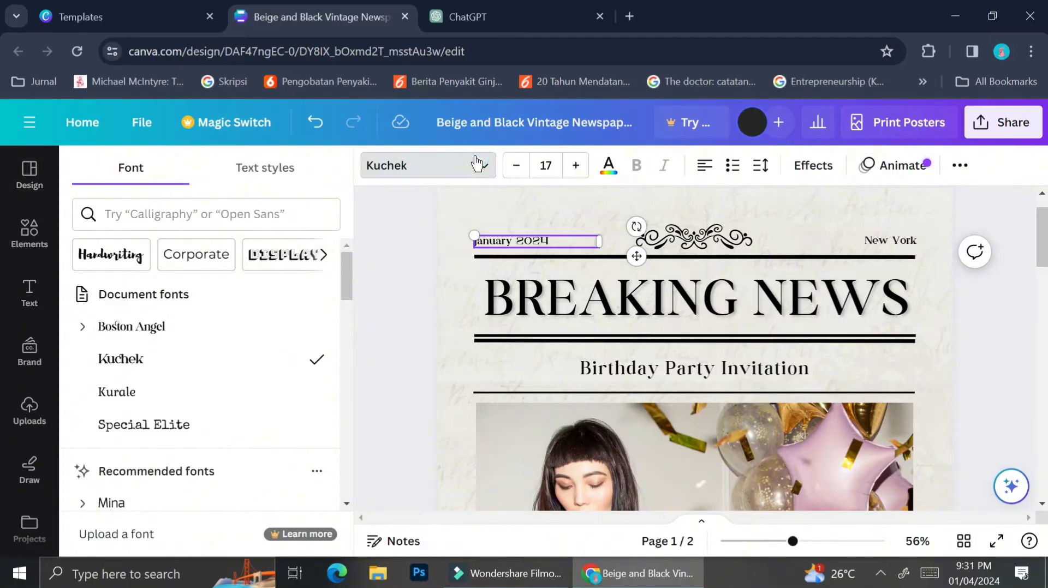
{"action": "scroll", "coordinate": [190, 358], "scroll_direction": "down", "scroll_amount": 4}
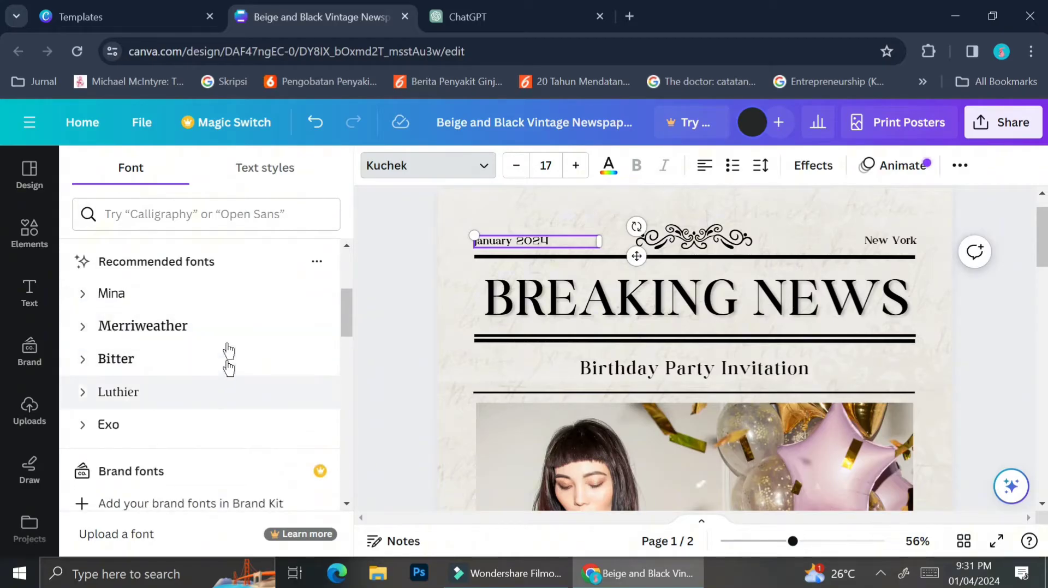
{"action": "scroll", "coordinate": [225, 330], "scroll_direction": "up", "scroll_amount": 1}
{"action": "scroll", "coordinate": [226, 330], "scroll_direction": "up", "scroll_amount": 4}
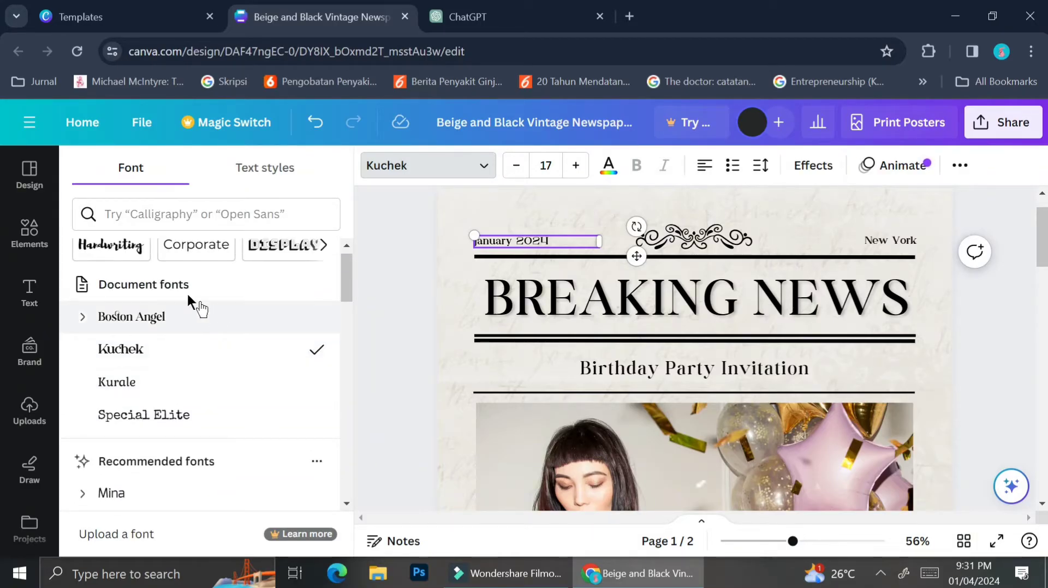
{"action": "scroll", "coordinate": [167, 392], "scroll_direction": "down", "scroll_amount": 5}
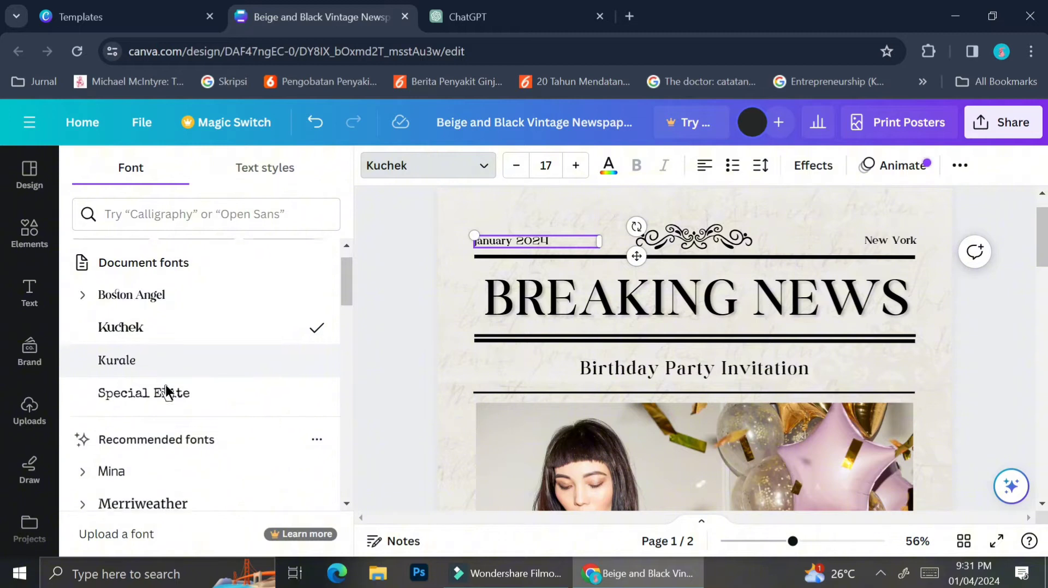
{"action": "scroll", "coordinate": [164, 382], "scroll_direction": "down", "scroll_amount": 2}
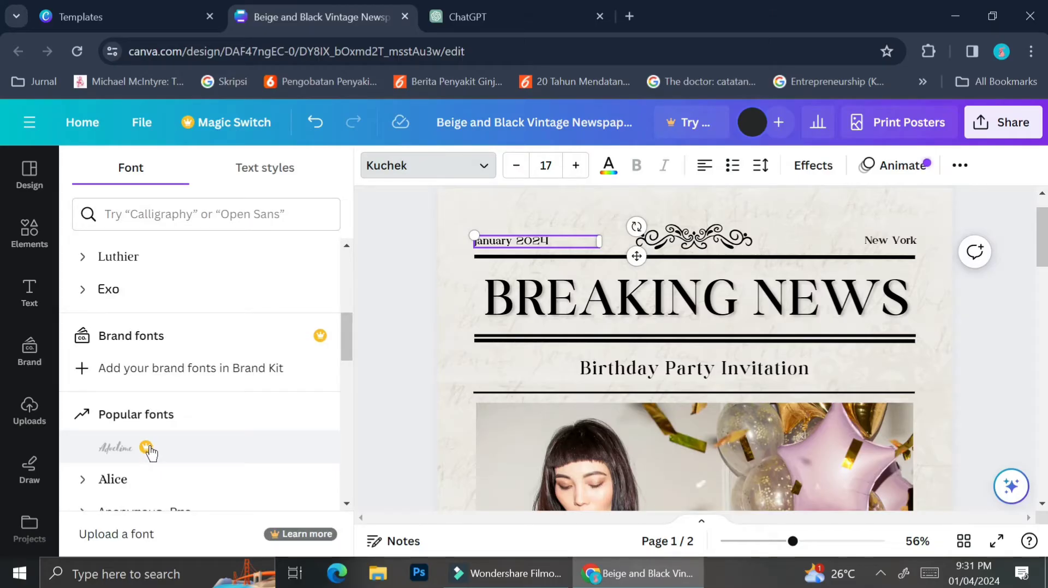
{"action": "scroll", "coordinate": [149, 451], "scroll_direction": "down", "scroll_amount": 5}
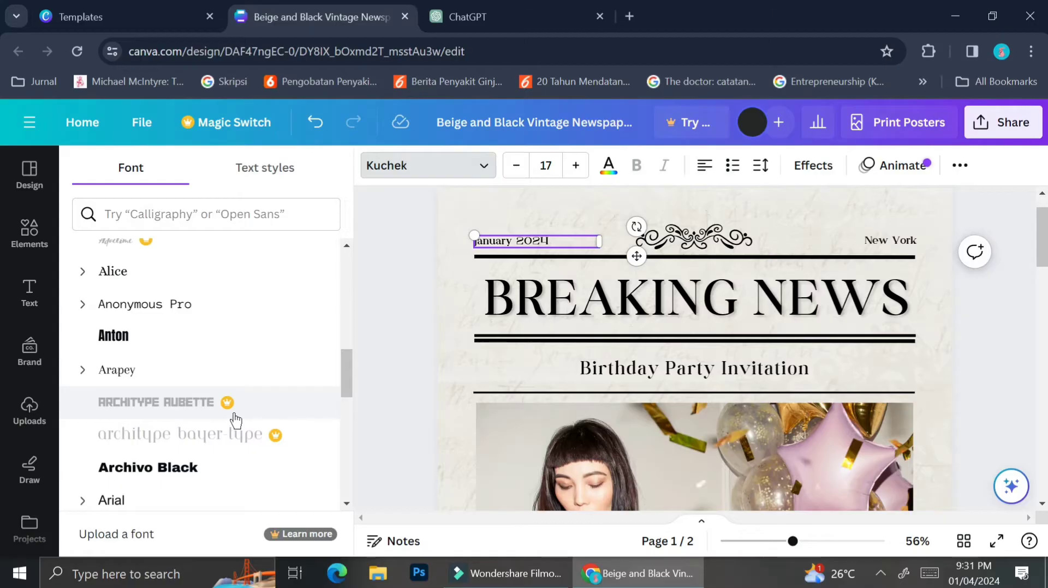
{"action": "scroll", "coordinate": [236, 421], "scroll_direction": "down", "scroll_amount": 3}
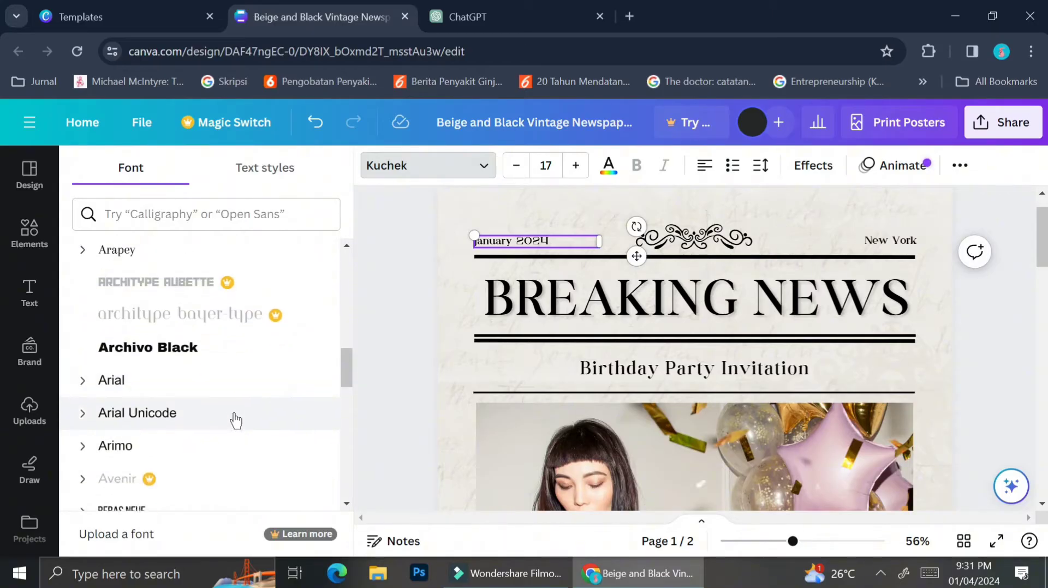
{"action": "scroll", "coordinate": [236, 421], "scroll_direction": "up", "scroll_amount": 10}
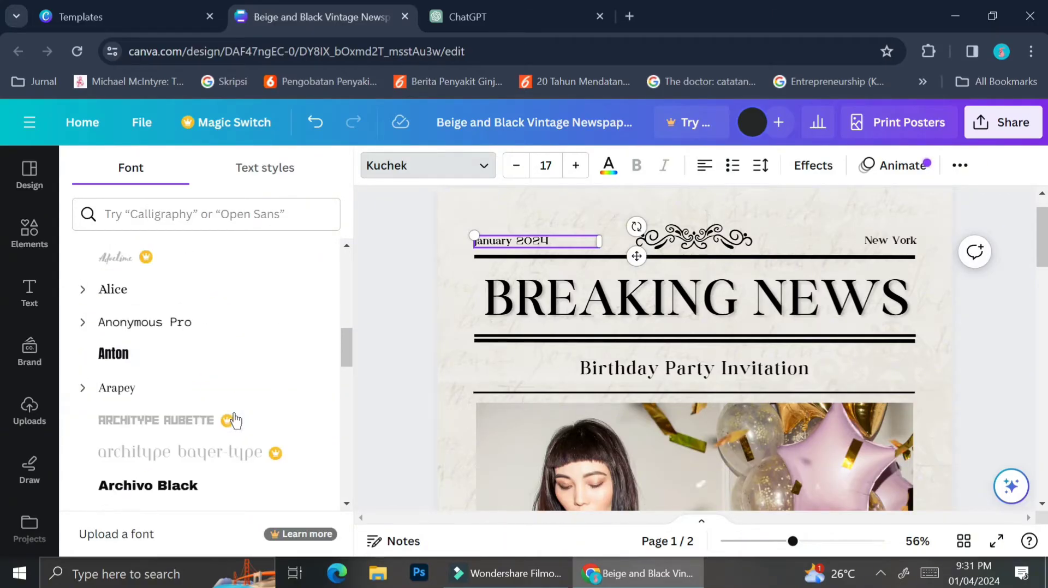
Try the "January 2024" header text one size smaller and return it to size 17
{"action": "left_click", "coordinate": [527, 168]}
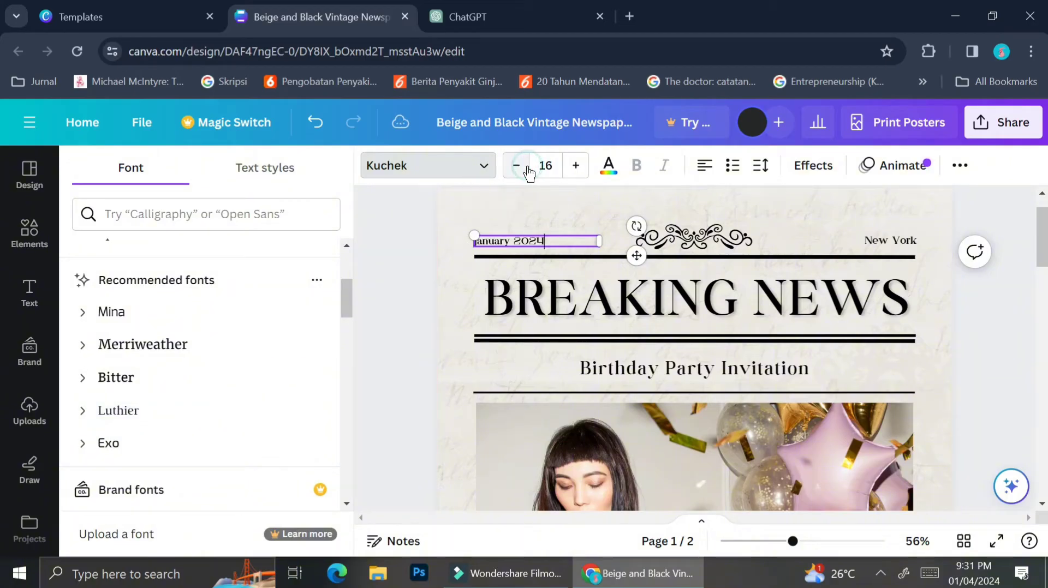
{"action": "left_click", "coordinate": [577, 165]}
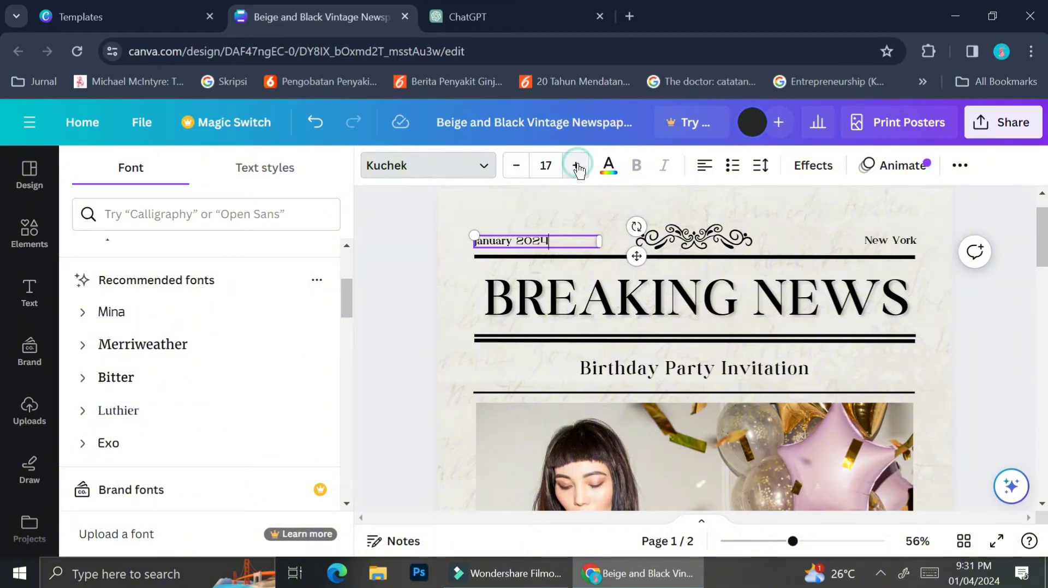
{"action": "left_click", "coordinate": [516, 168]}
{"action": "left_click", "coordinate": [575, 169]}
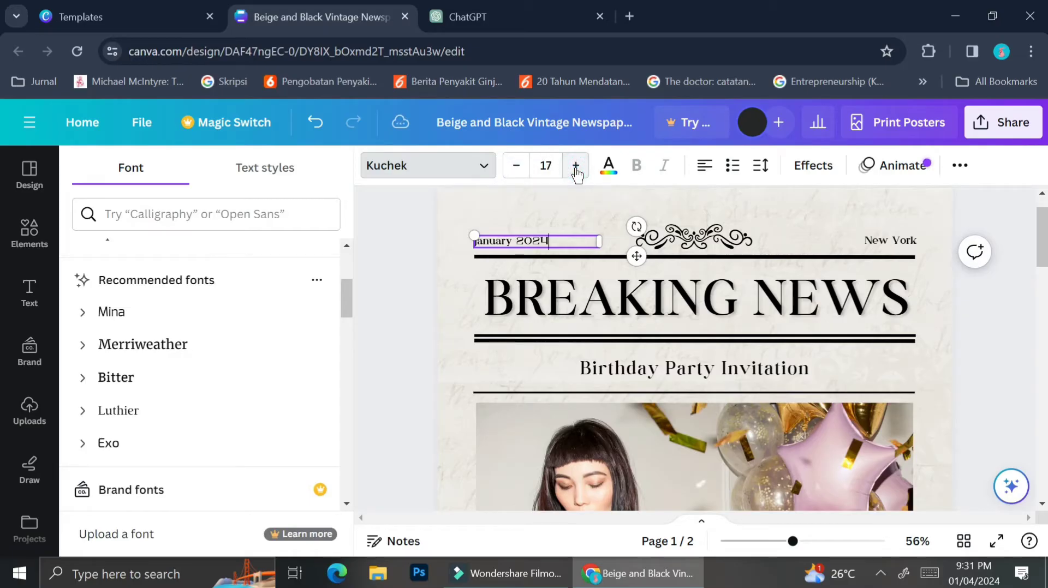
Set the font size of the "January 2024" header text to 19
{"action": "left_click", "coordinate": [551, 165]}
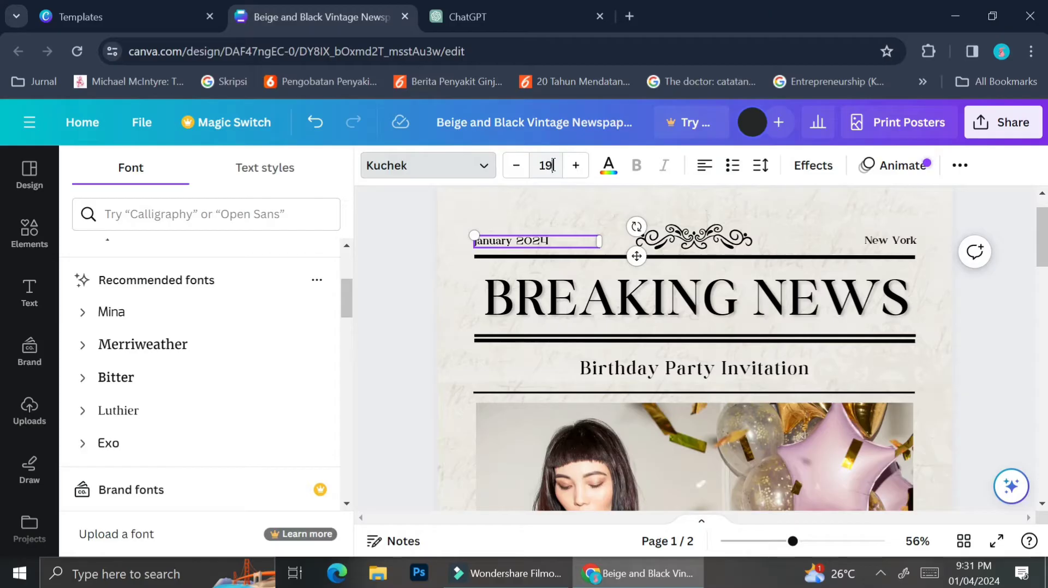
{"action": "type", "text": "19"}
{"action": "key", "text": "BackSpace"}
{"action": "type", "text": "8"}
{"action": "key", "text": "Return"}
{"action": "left_click", "coordinate": [414, 253]}
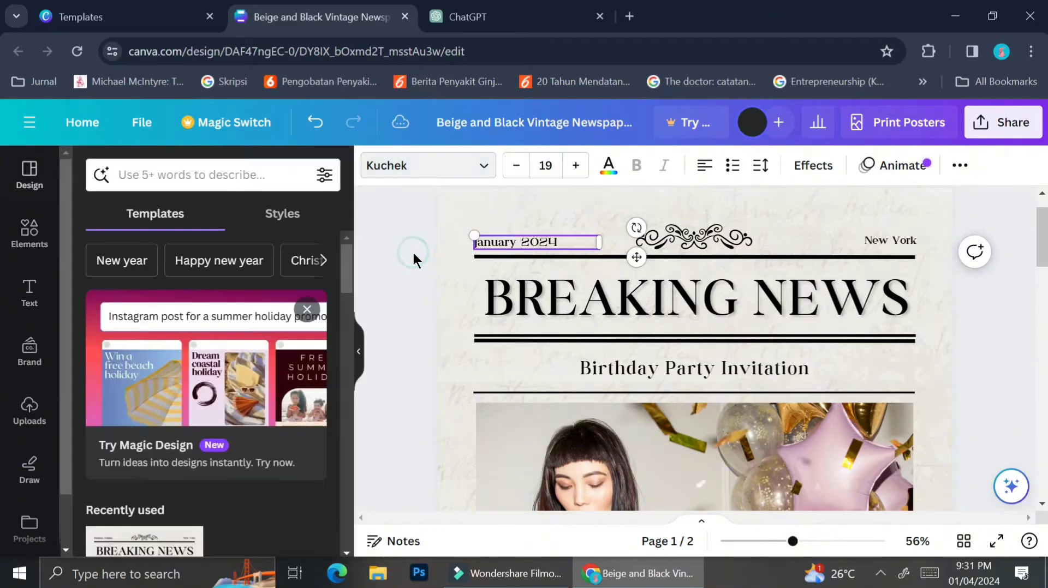
Set the font size of the "January 2024" header text to 17 and deselect it
{"action": "left_click", "coordinate": [554, 167]}
{"action": "left_click", "coordinate": [553, 167]}
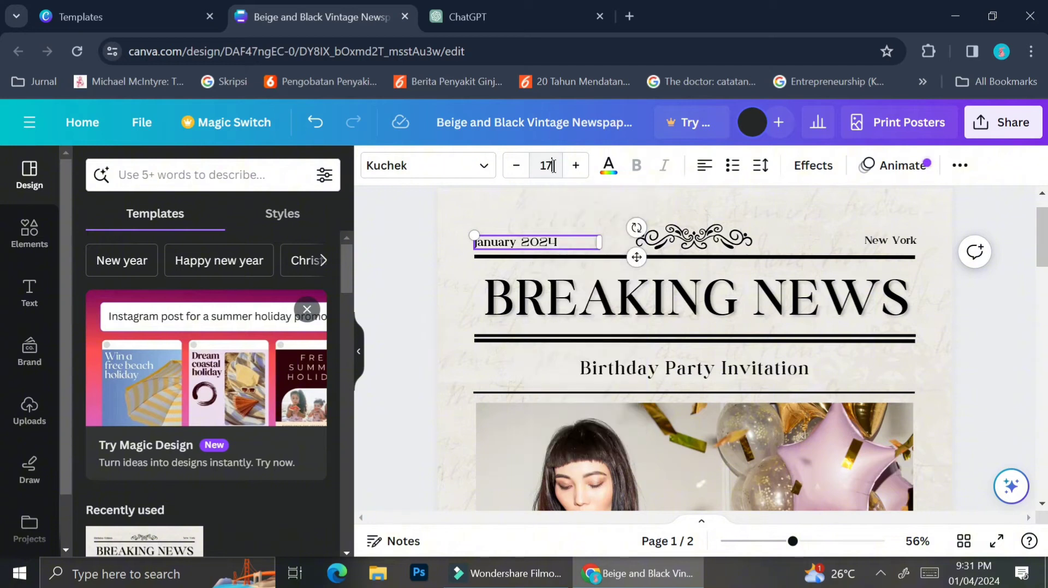
{"action": "type", "text": "17"}
{"action": "key", "text": "Return"}
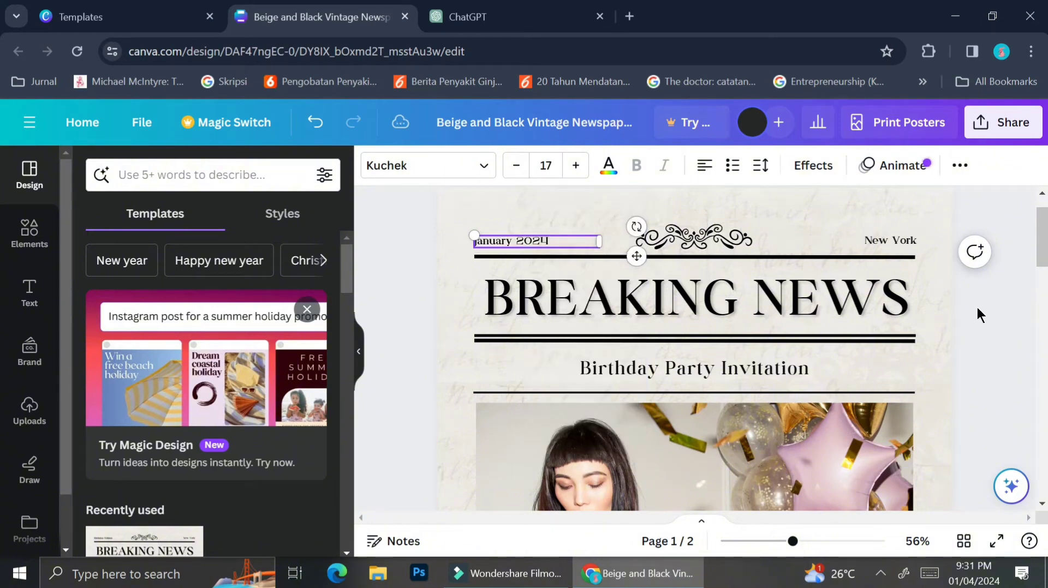
{"action": "left_click", "coordinate": [977, 306]}
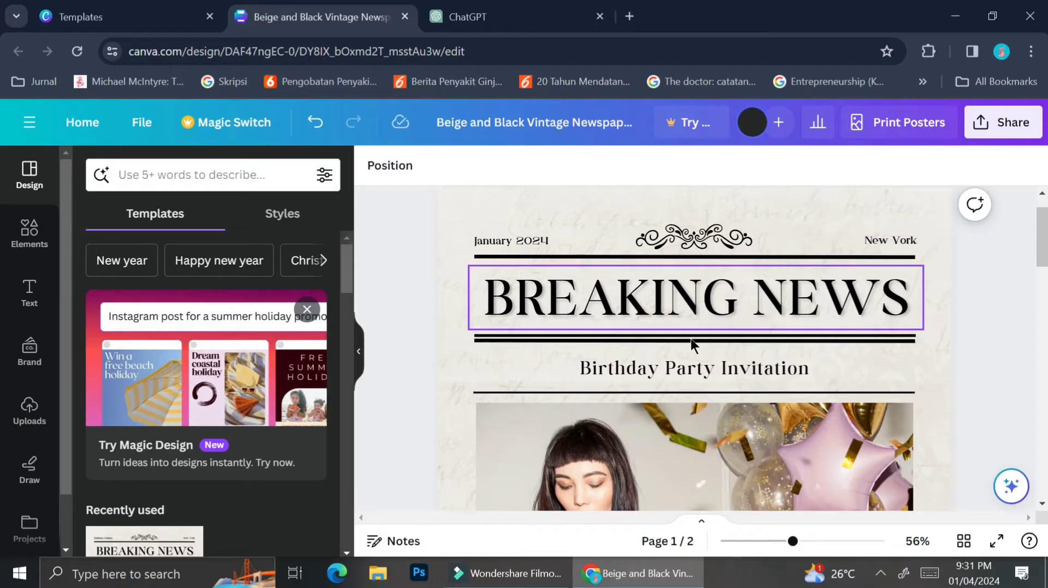
Try left and centre alignment on the "New York" header text, and return it to right alignment
{"action": "left_click", "coordinate": [878, 236]}
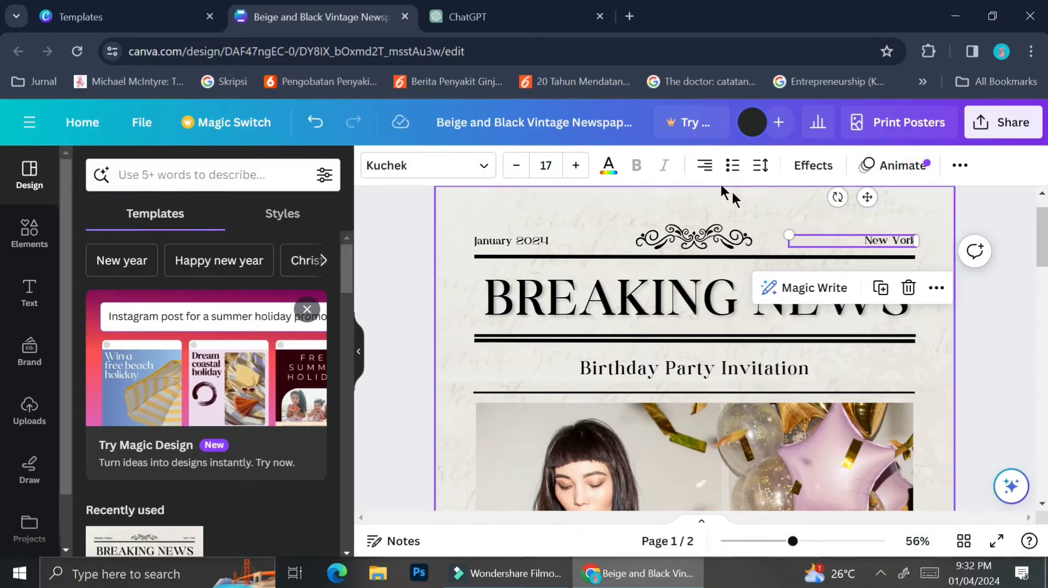
{"action": "left_click", "coordinate": [704, 166]}
{"action": "left_click", "coordinate": [705, 165]}
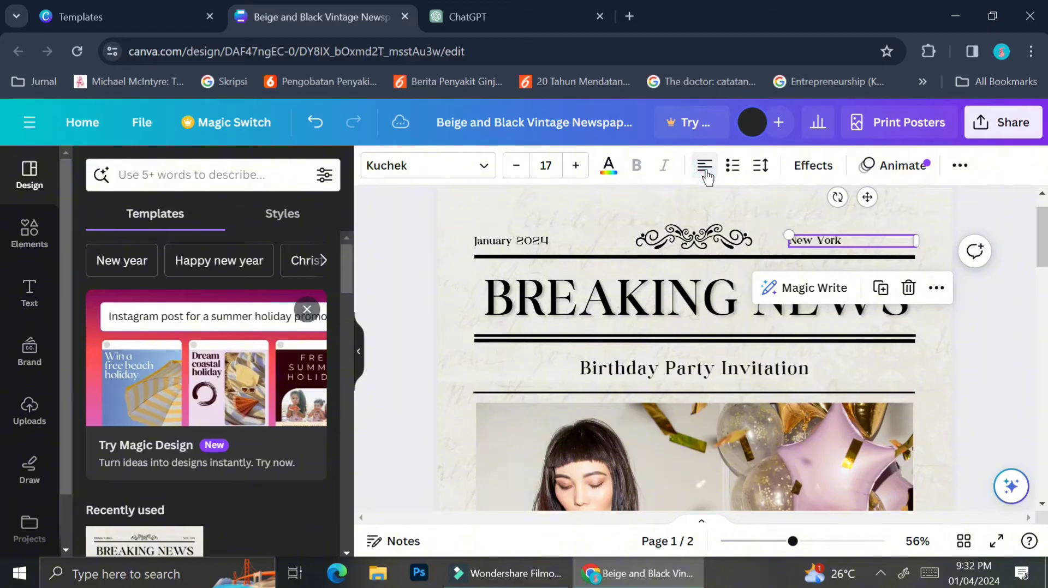
{"action": "left_click", "coordinate": [705, 165]}
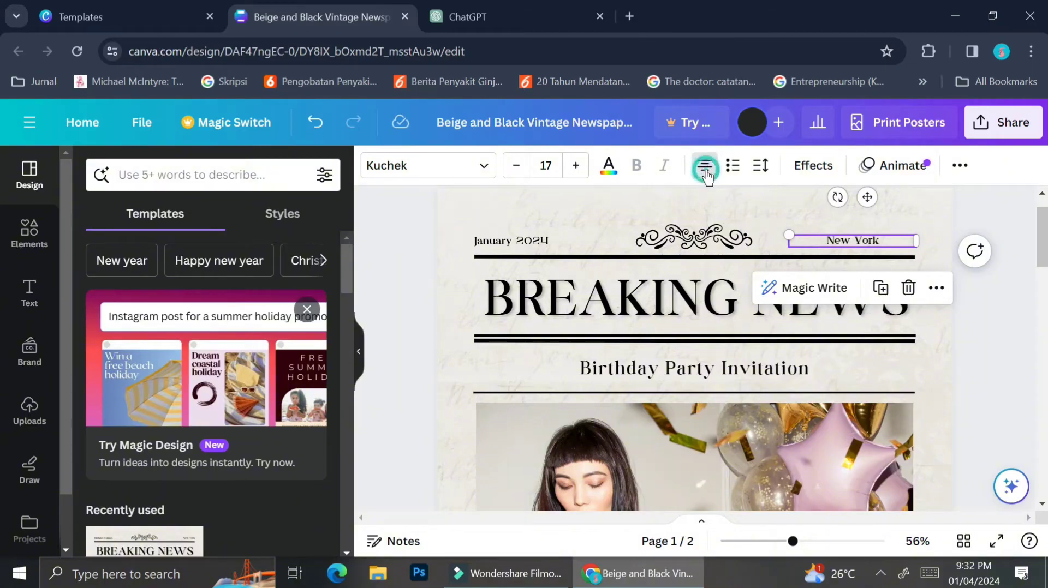
{"action": "left_click", "coordinate": [706, 171]}
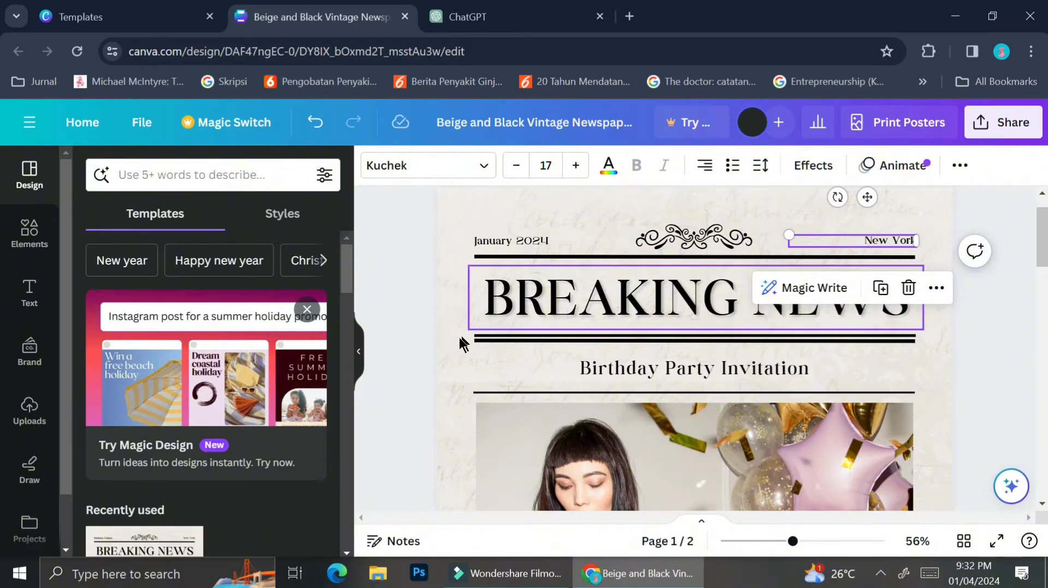
{"action": "left_click", "coordinate": [398, 320]}
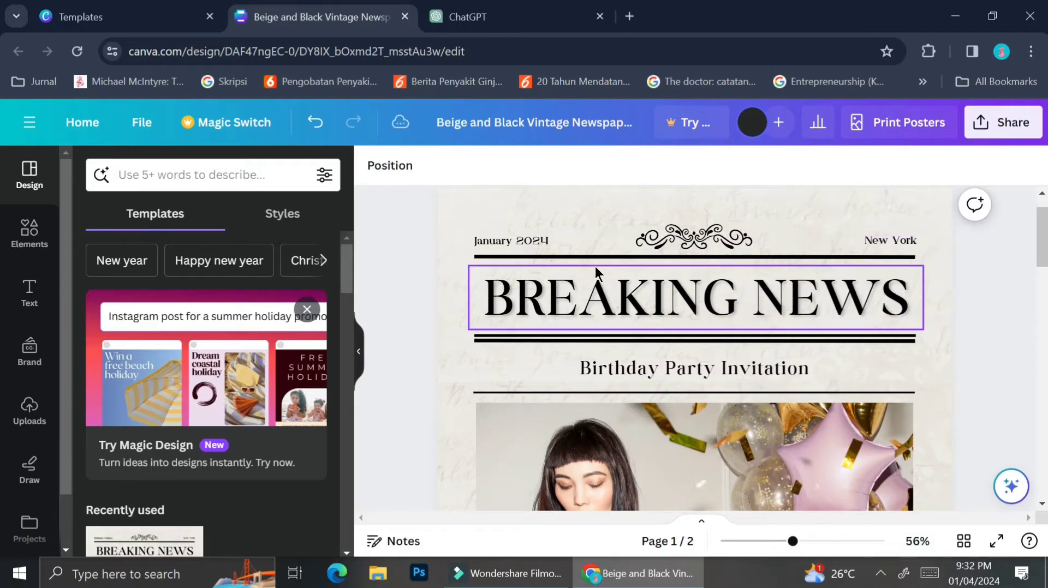
Replace the "BREAKING NEWS" headline on page 1 with "FACT OF THE DAY" and slightly reduce its font size
{"action": "double_click", "coordinate": [587, 297]}
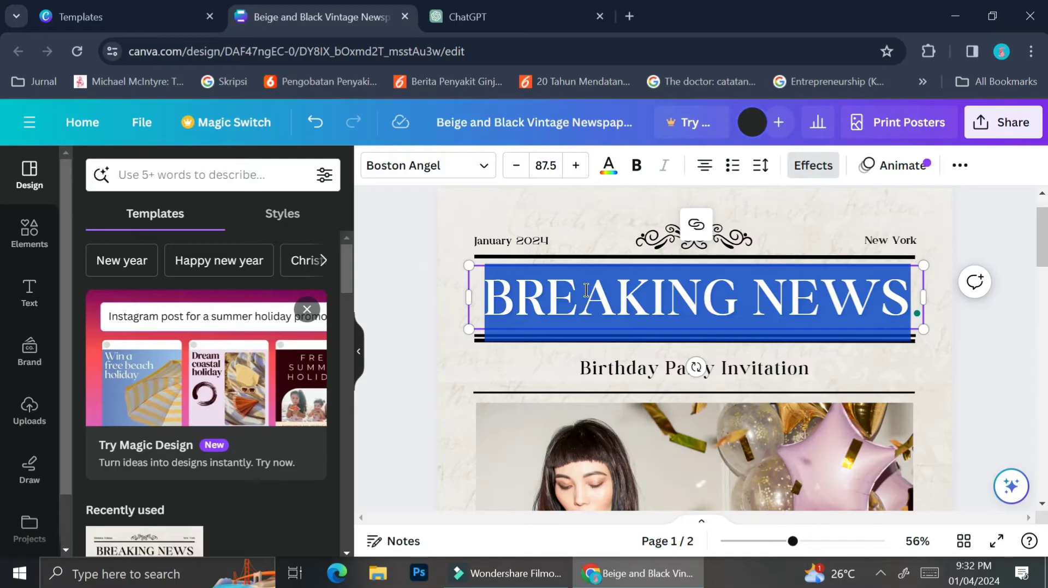
{"action": "type", "text": "FACT OF THE DAY"}
{"action": "left_click", "coordinate": [516, 166]}
{"action": "left_click", "coordinate": [516, 165]}
Replace the "Birthday Party Invitation" subtitle with "Fun fact about the Sea" and make the word "Sea" bold
{"action": "left_click", "coordinate": [696, 367]}
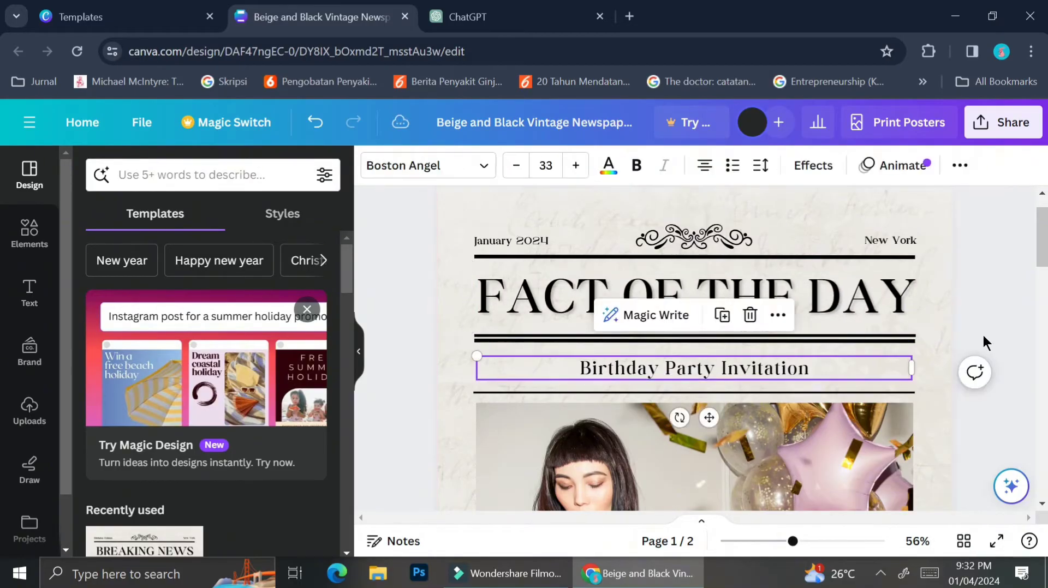
{"action": "scroll", "coordinate": [779, 327], "scroll_direction": "down", "scroll_amount": 2}
{"action": "double_click", "coordinate": [779, 246]}
{"action": "type", "text": "fun fact about the Sea"}
{"action": "double_click", "coordinate": [785, 250]}
{"action": "key", "text": "ctrl+b"}
{"action": "key", "text": "Escape"}
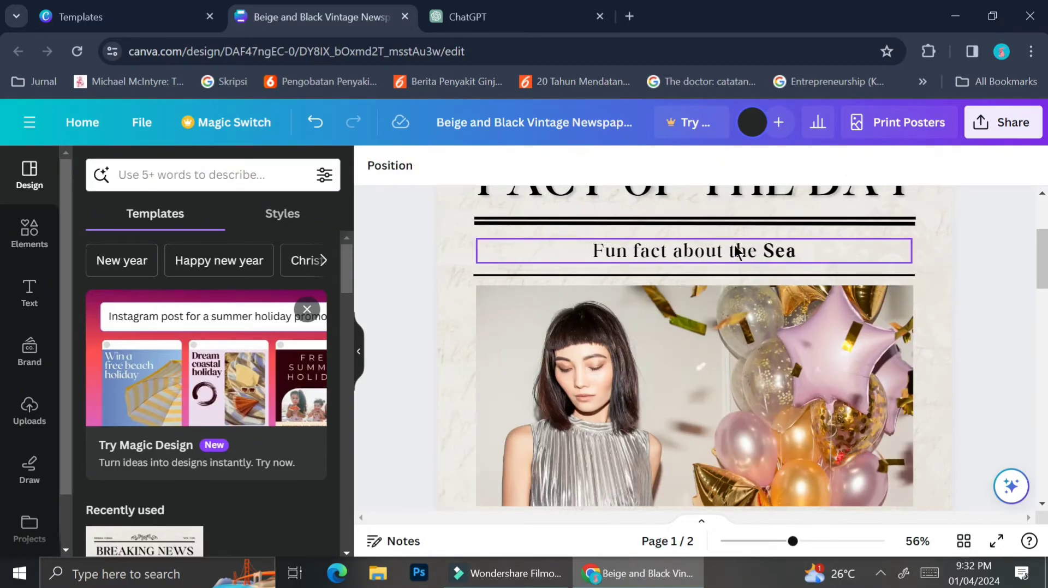
Delete the large photo of the woman with balloons below the subtitle on page 1
{"action": "scroll", "coordinate": [695, 368], "scroll_direction": "down", "scroll_amount": 2}
{"action": "scroll", "coordinate": [696, 368], "scroll_direction": "up", "scroll_amount": 1}
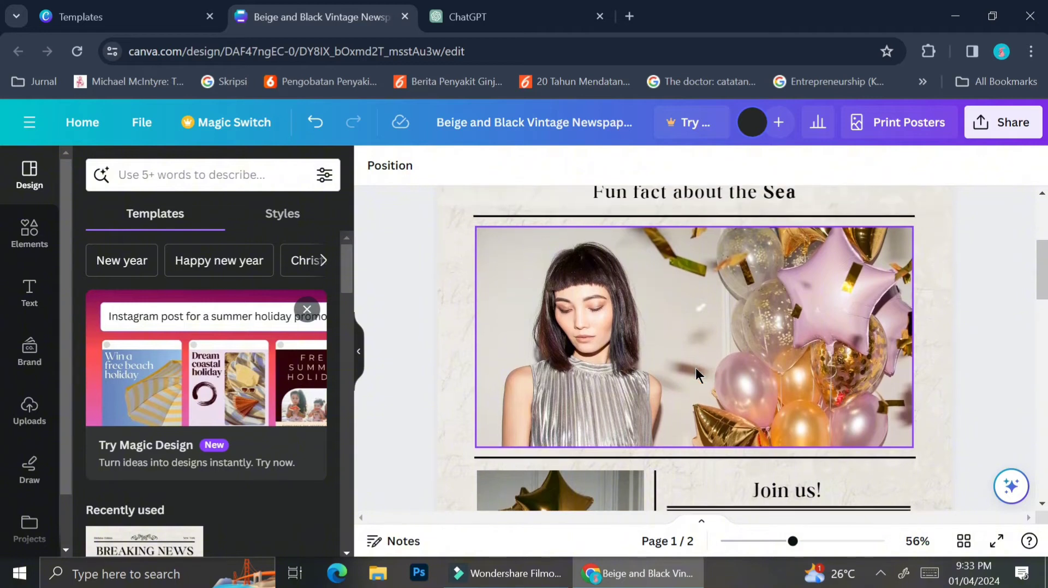
{"action": "left_click", "coordinate": [657, 330]}
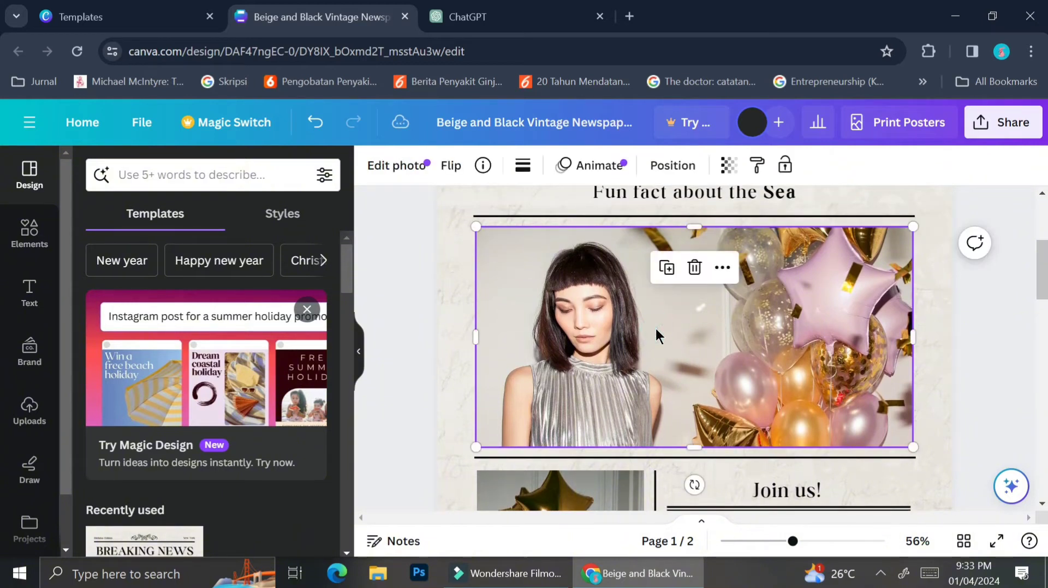
{"action": "left_click", "coordinate": [696, 276]}
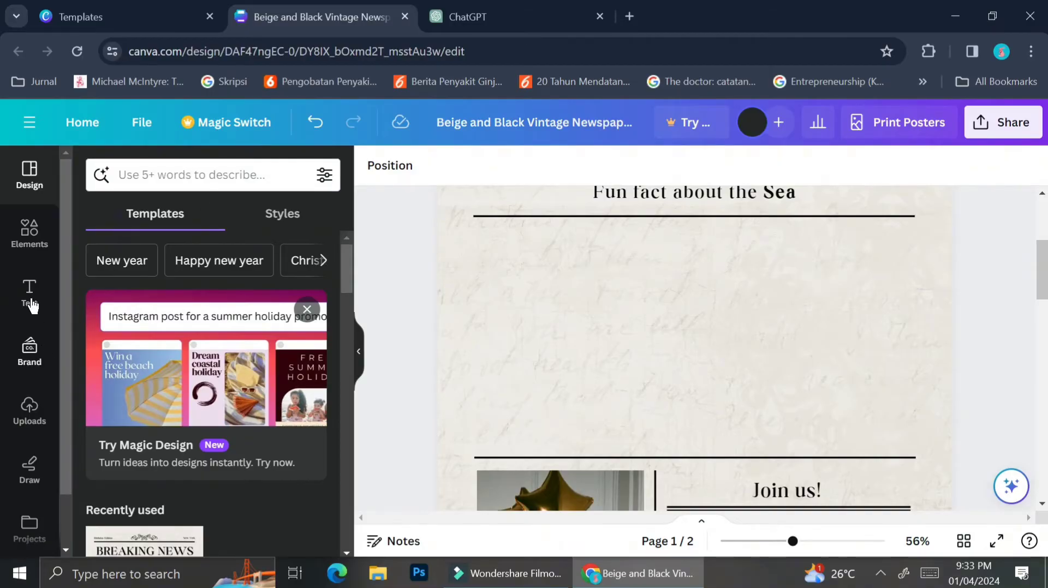
Search the elements library for "sea" and browse the matching photos
{"action": "left_click", "coordinate": [25, 251]}
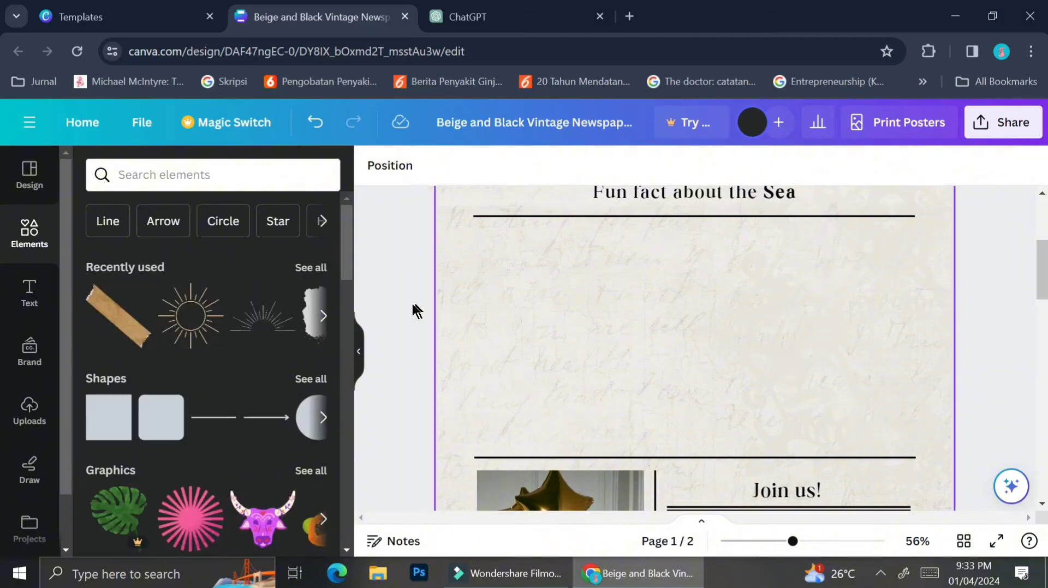
{"action": "left_click", "coordinate": [197, 175]}
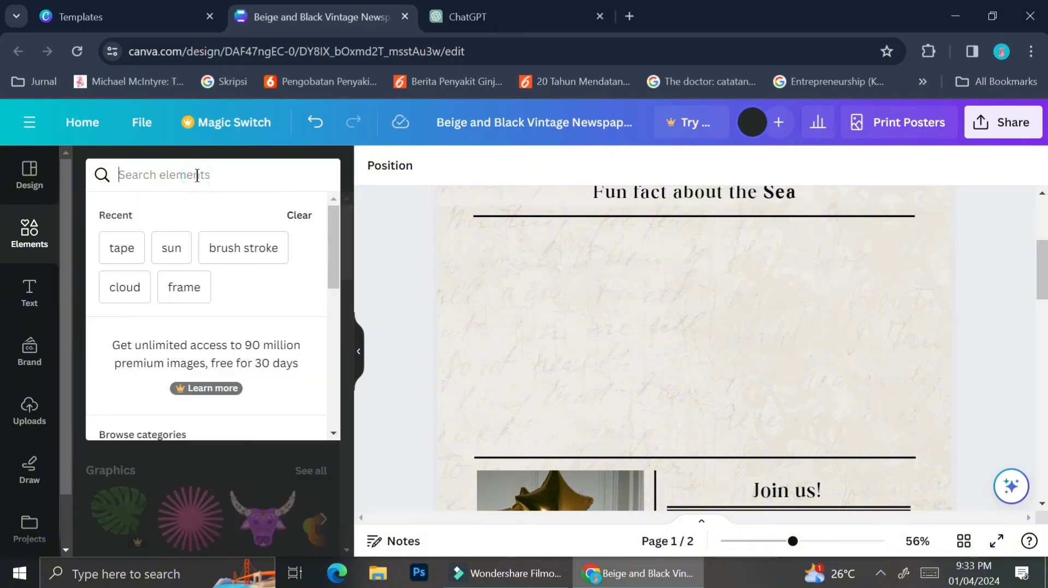
{"action": "scroll", "coordinate": [221, 471], "scroll_direction": "down", "scroll_amount": 5}
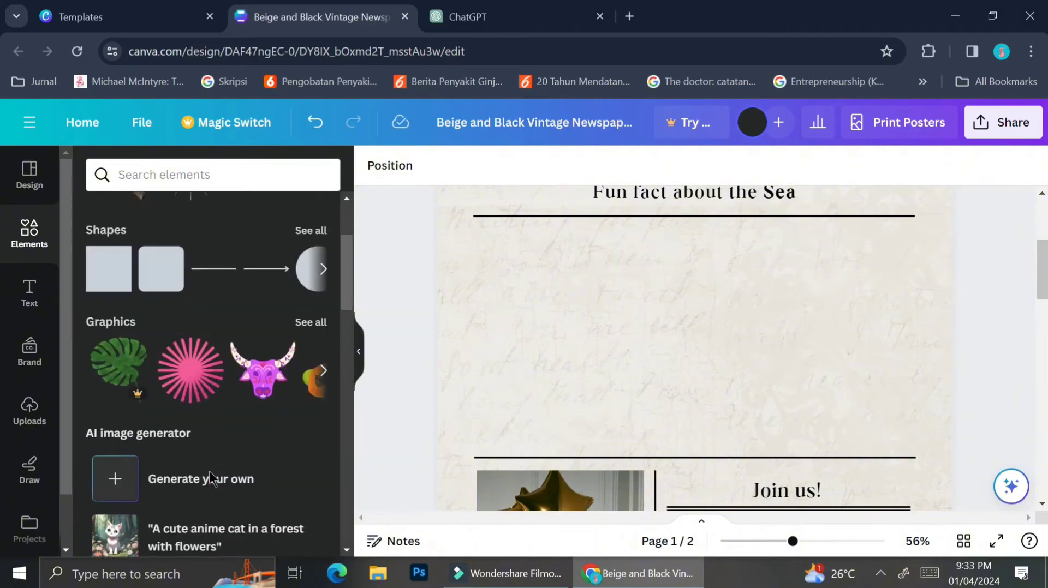
{"action": "scroll", "coordinate": [209, 471], "scroll_direction": "down", "scroll_amount": 2}
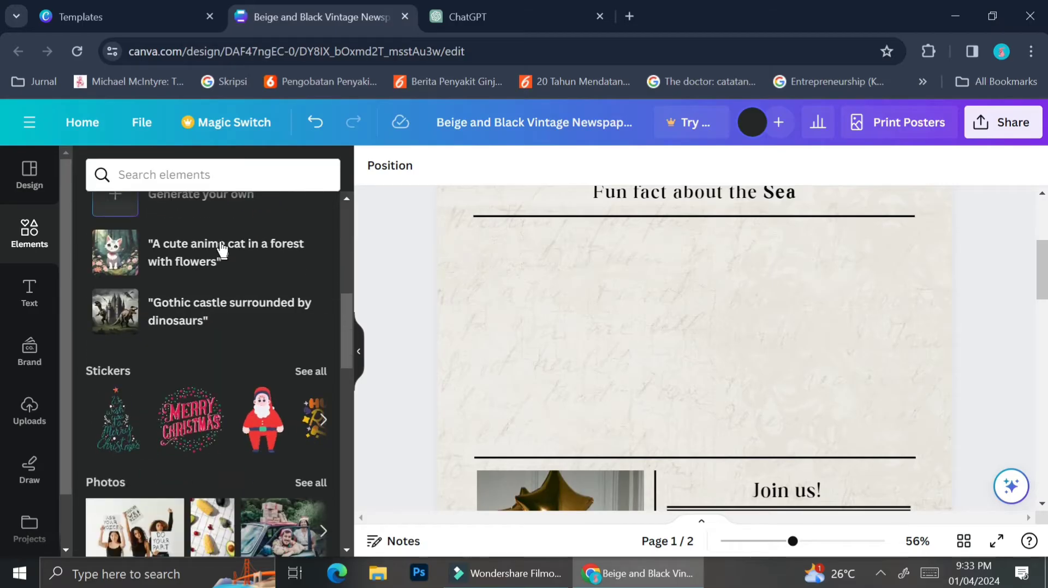
{"action": "left_click", "coordinate": [288, 174]}
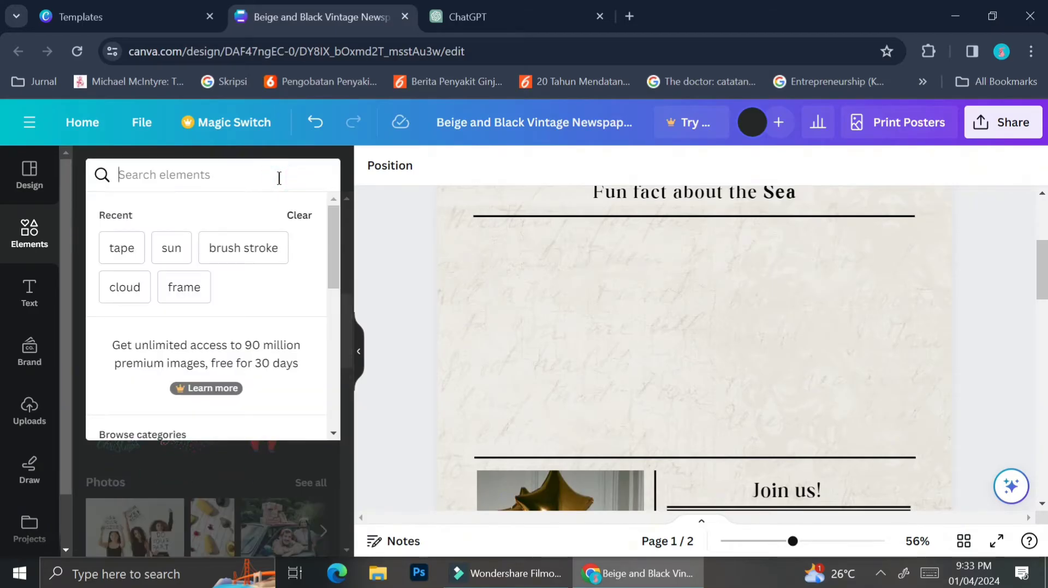
{"action": "type", "text": "sea"}
{"action": "key", "text": "Return"}
{"action": "left_click", "coordinate": [311, 305]}
{"action": "scroll", "coordinate": [170, 409], "scroll_direction": "down", "scroll_amount": 5}
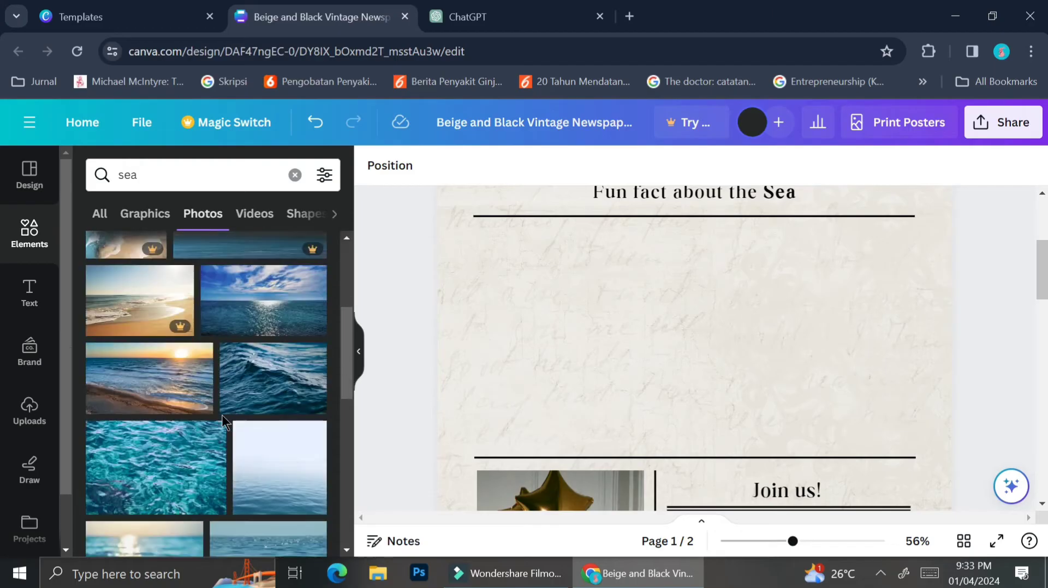
Add the sunset beach photo below the subtitle, shrink it to about half the column width and align it with the right end of the rule
{"action": "left_click", "coordinate": [169, 410]}
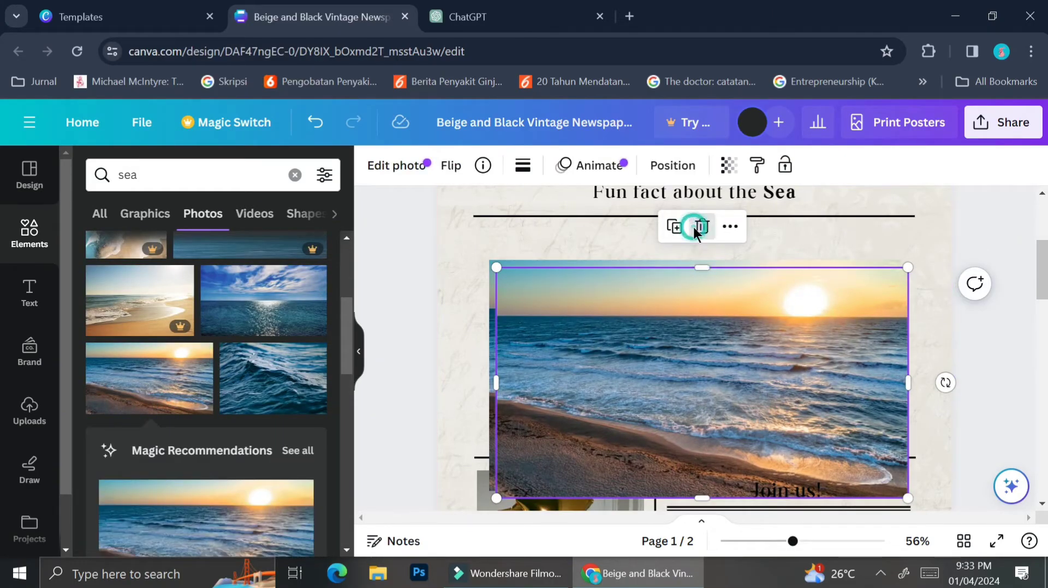
{"action": "left_click_drag", "start_coordinate": [723, 353], "coordinate": [716, 303]}
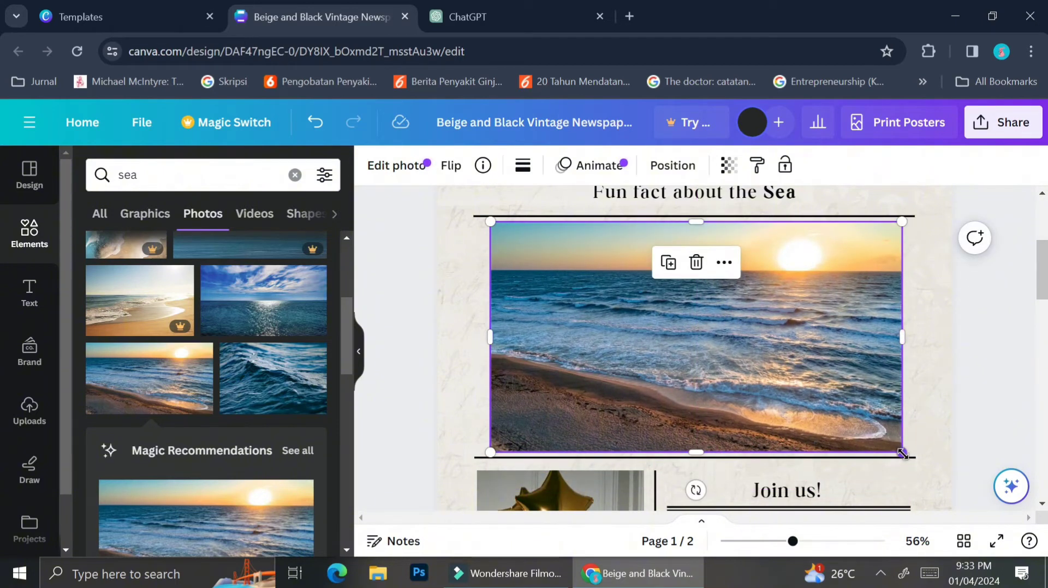
{"action": "left_click_drag", "start_coordinate": [901, 452], "coordinate": [866, 432]}
{"action": "left_click", "coordinate": [754, 361]}
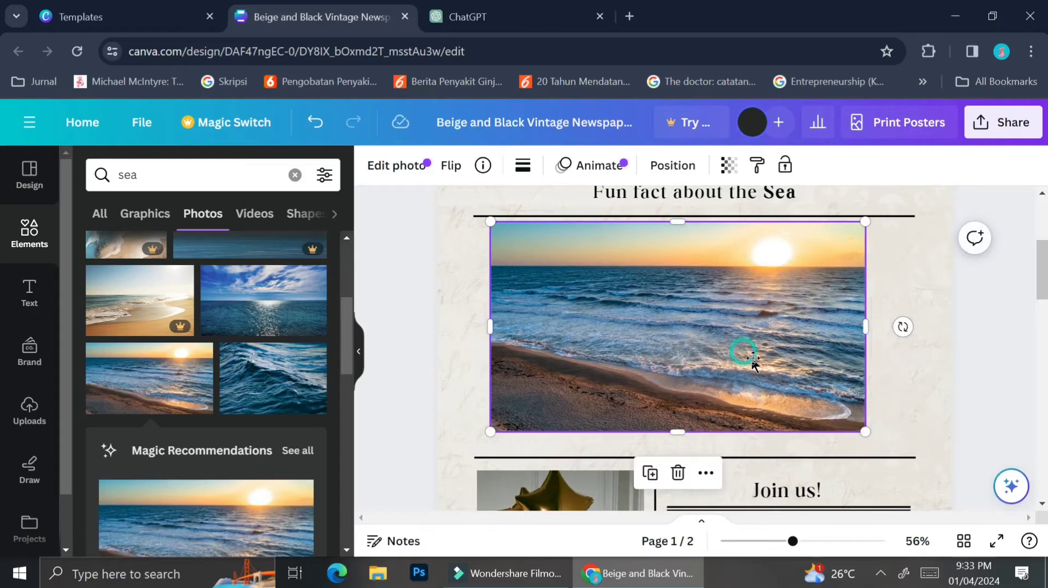
{"action": "left_click_drag", "start_coordinate": [753, 360], "coordinate": [770, 366]}
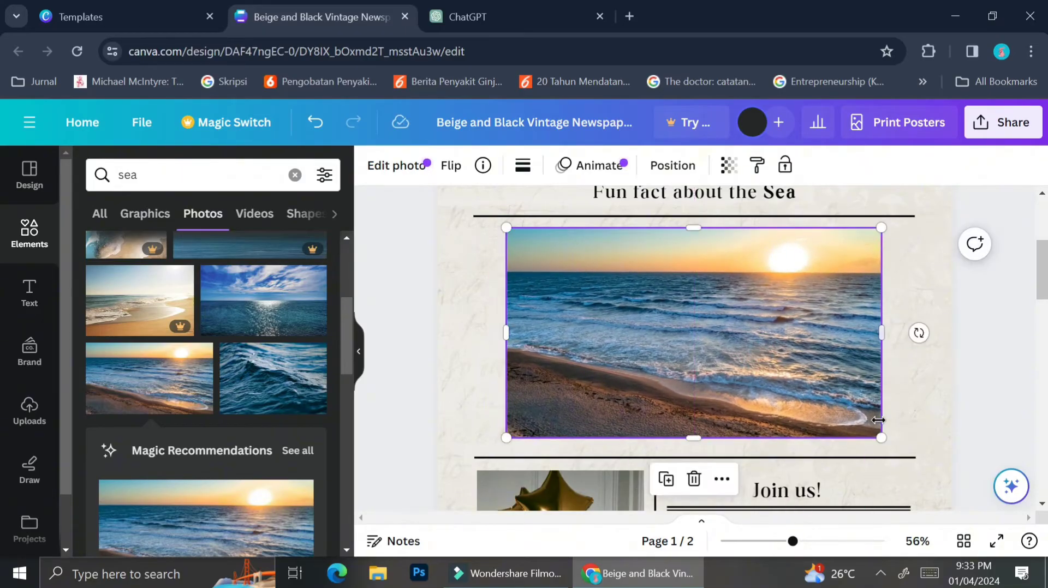
{"action": "left_click_drag", "start_coordinate": [880, 434], "coordinate": [912, 455]}
{"action": "left_click_drag", "start_coordinate": [824, 373], "coordinate": [795, 379]}
{"action": "left_click", "coordinate": [673, 166]}
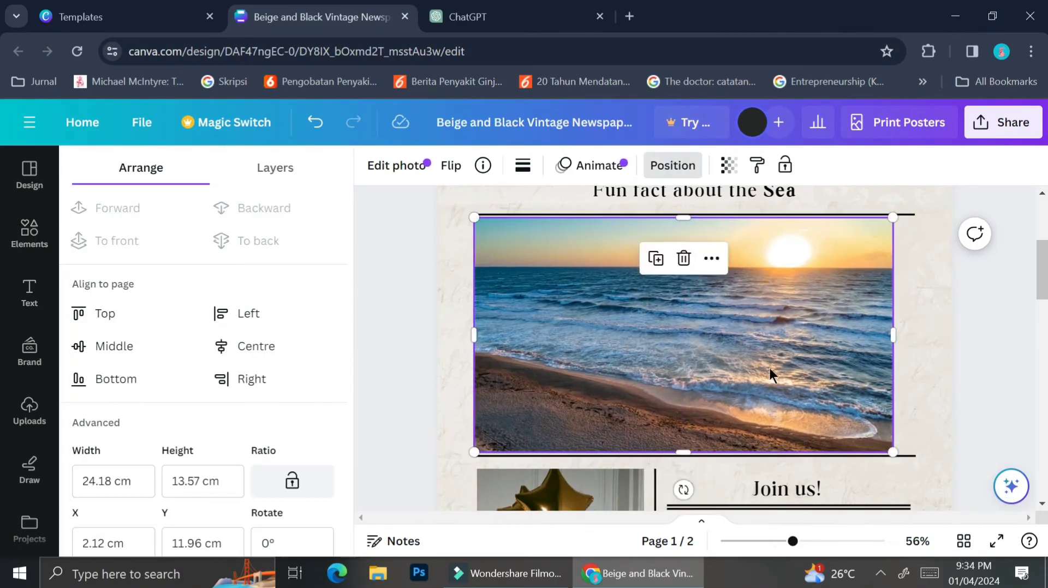
{"action": "right_click", "coordinate": [850, 363]}
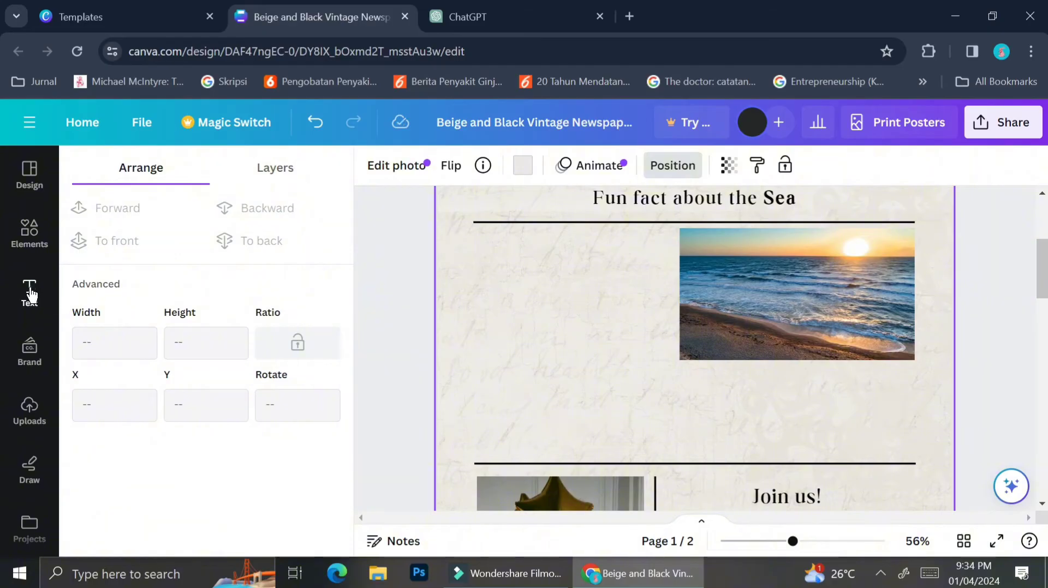
Place a copy of the "Join us!" paragraph in the empty area to the left of the sea photo
{"action": "left_click", "coordinate": [29, 291]}
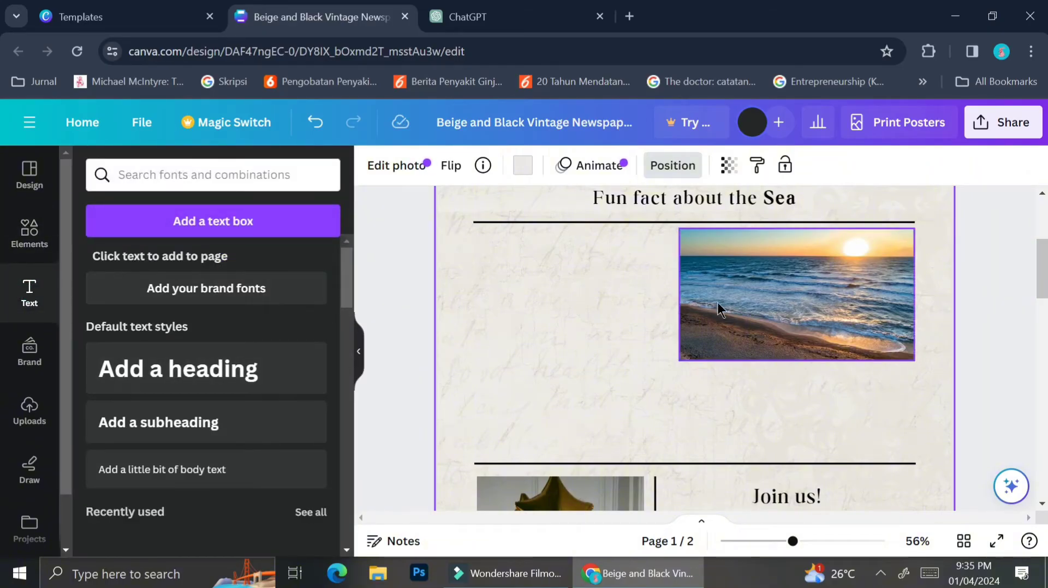
{"action": "scroll", "coordinate": [718, 306], "scroll_direction": "down", "scroll_amount": 3}
{"action": "left_click", "coordinate": [728, 415]}
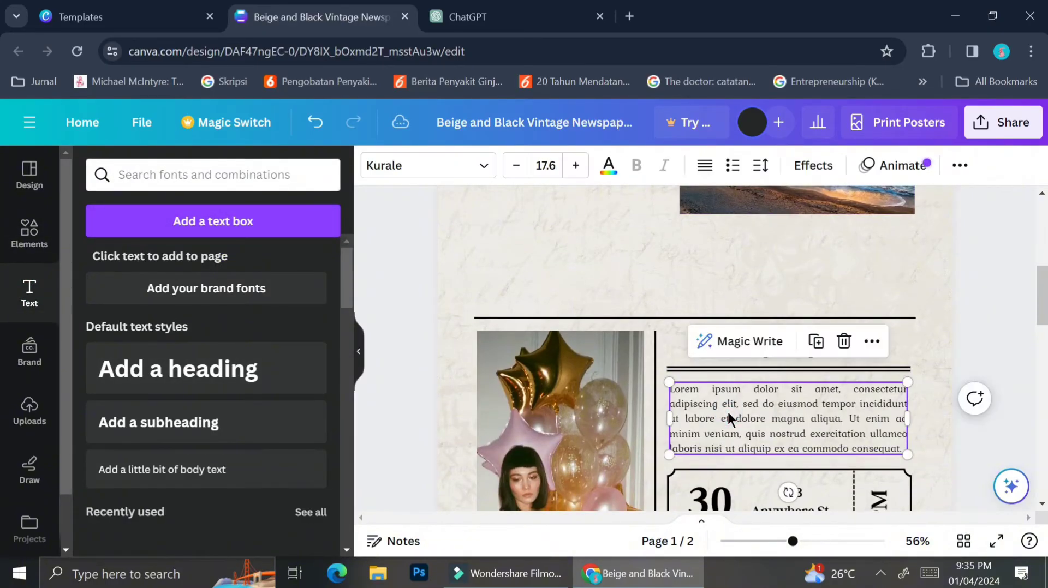
{"action": "left_click_drag", "start_coordinate": [727, 410], "coordinate": [542, 250]}
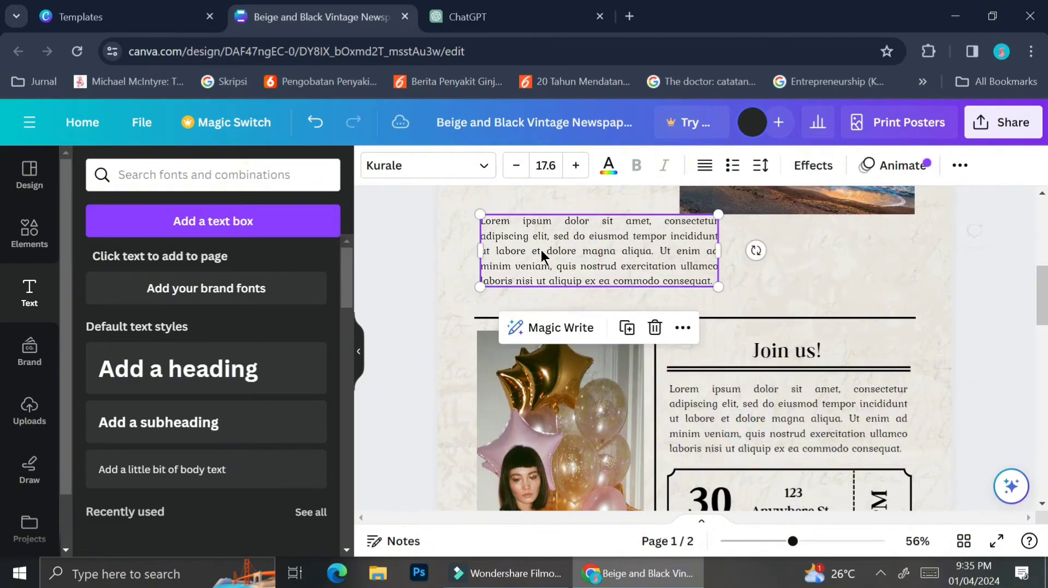
{"action": "scroll", "coordinate": [541, 250], "scroll_direction": "up", "scroll_amount": 3}
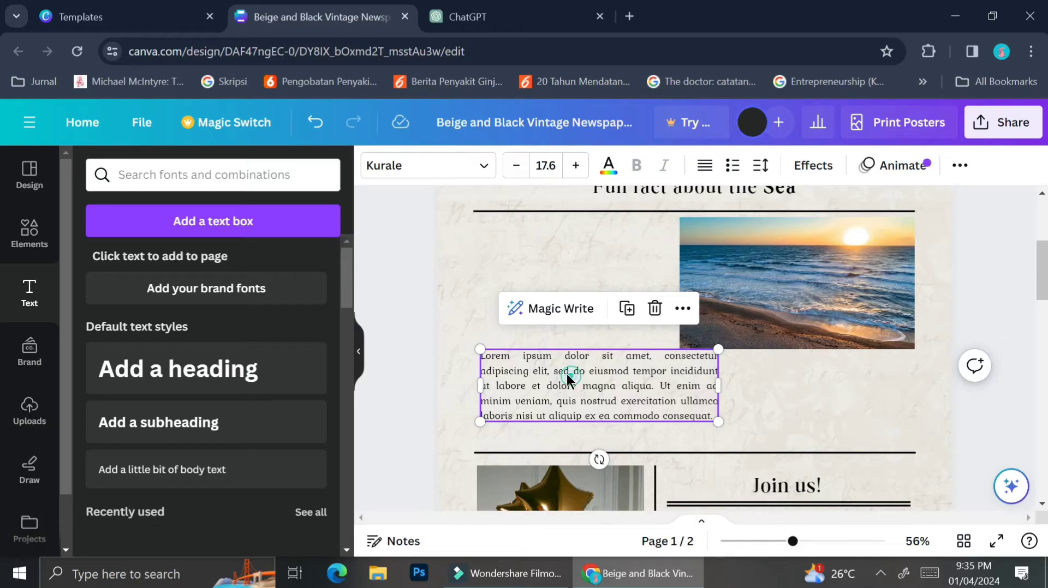
{"action": "left_click_drag", "start_coordinate": [567, 374], "coordinate": [532, 250]}
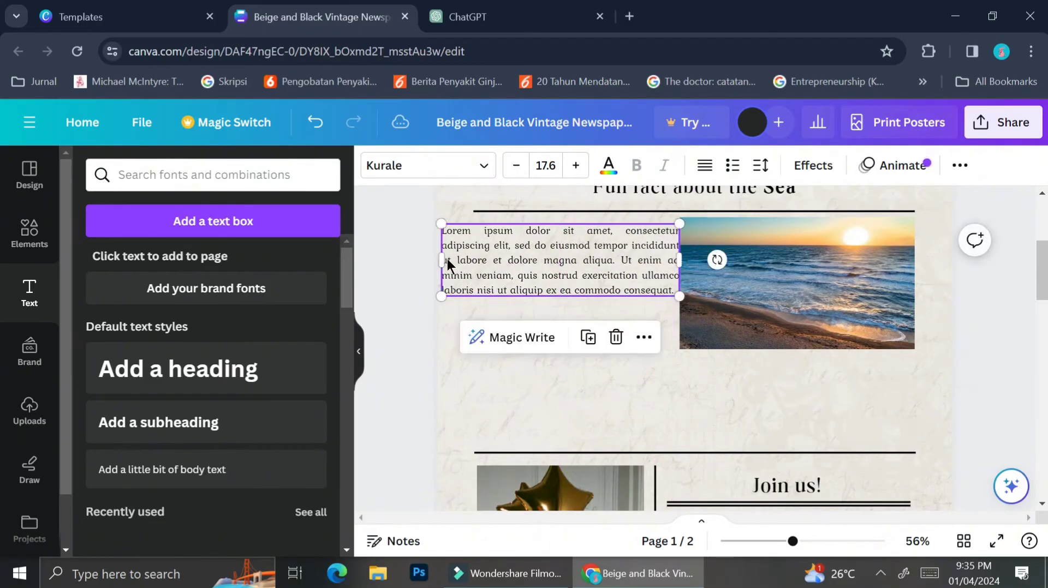
Narrow the copied paragraph to fit beside the sea photo, align it with the photo's upper edge and scale its text to 17.3
{"action": "left_click_drag", "start_coordinate": [450, 254], "coordinate": [470, 254]}
{"action": "left_click_drag", "start_coordinate": [587, 247], "coordinate": [581, 247]}
{"action": "mouse_move", "coordinate": [462, 259]}
{"action": "left_mouse_down"}
{"action": "mouse_move", "coordinate": [489, 267]}
{"action": "mouse_move", "coordinate": [476, 264]}
{"action": "left_mouse_up"}
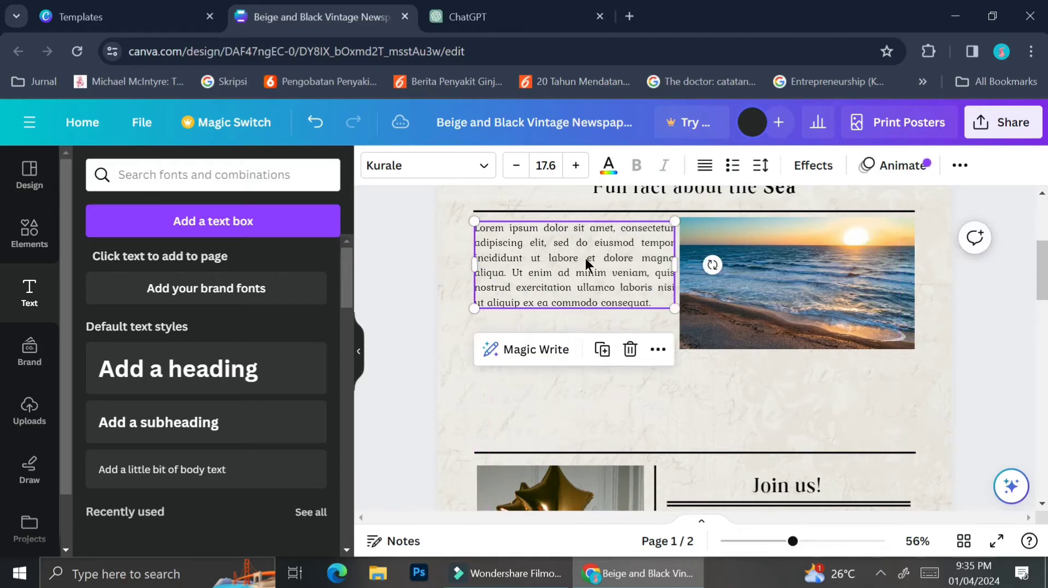
{"action": "mouse_move", "coordinate": [590, 262]}
{"action": "left_mouse_down"}
{"action": "mouse_move", "coordinate": [574, 258]}
{"action": "mouse_move", "coordinate": [584, 255]}
{"action": "left_mouse_up"}
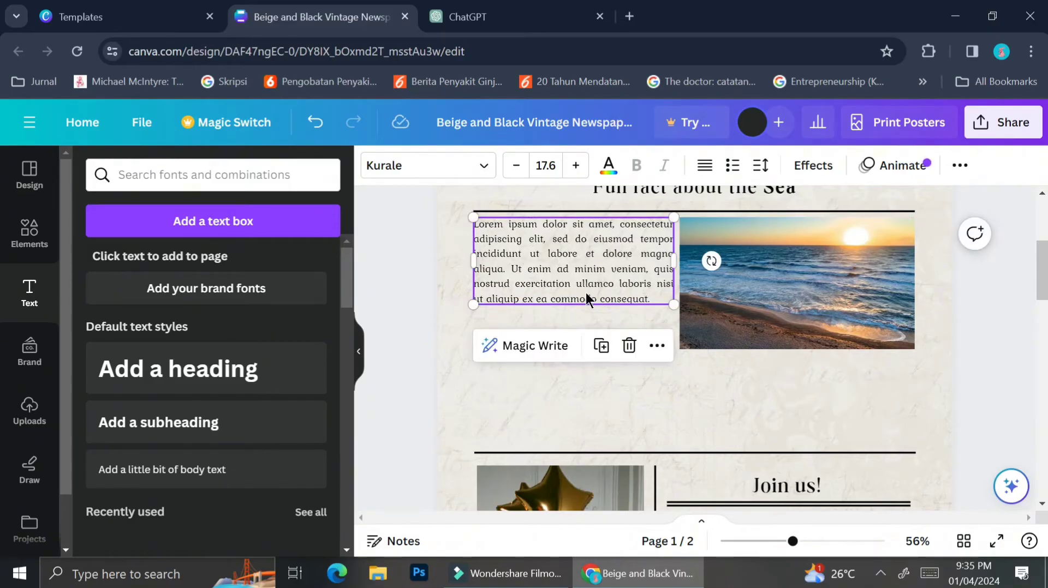
{"action": "double_click", "coordinate": [613, 264]}
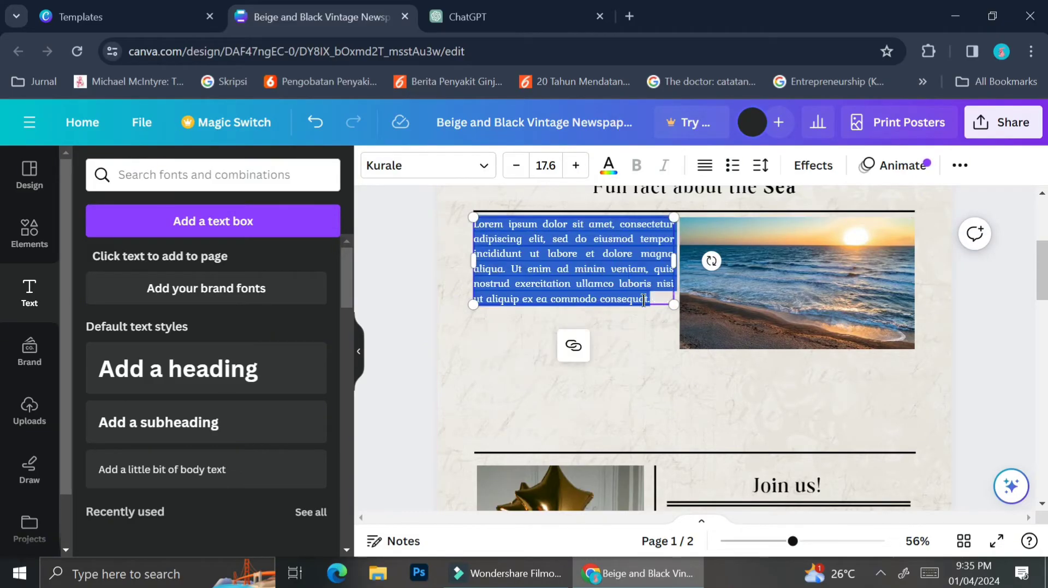
{"action": "left_click_drag", "start_coordinate": [673, 307], "coordinate": [648, 348]}
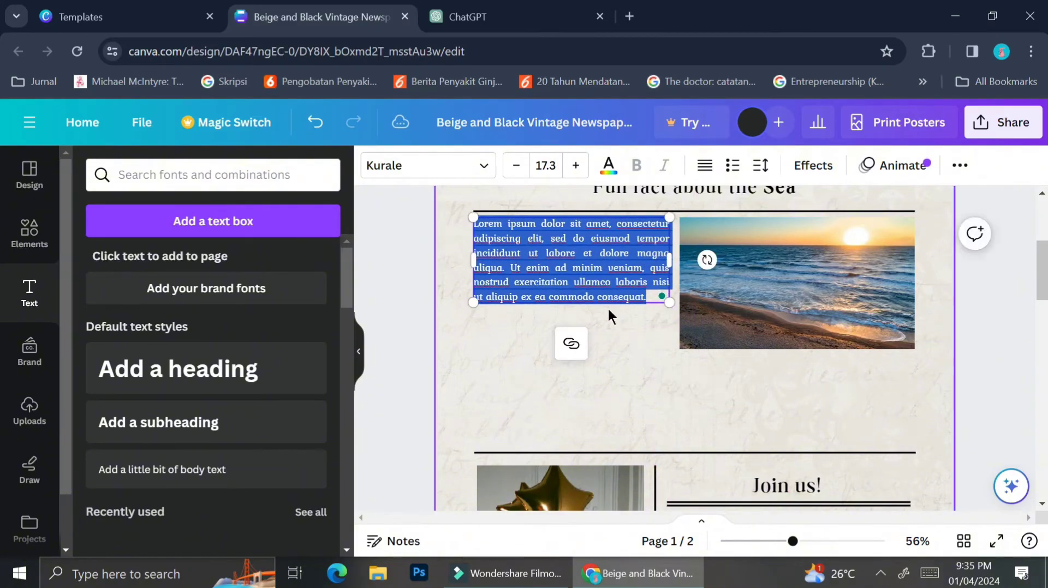
{"action": "left_click", "coordinate": [588, 308]}
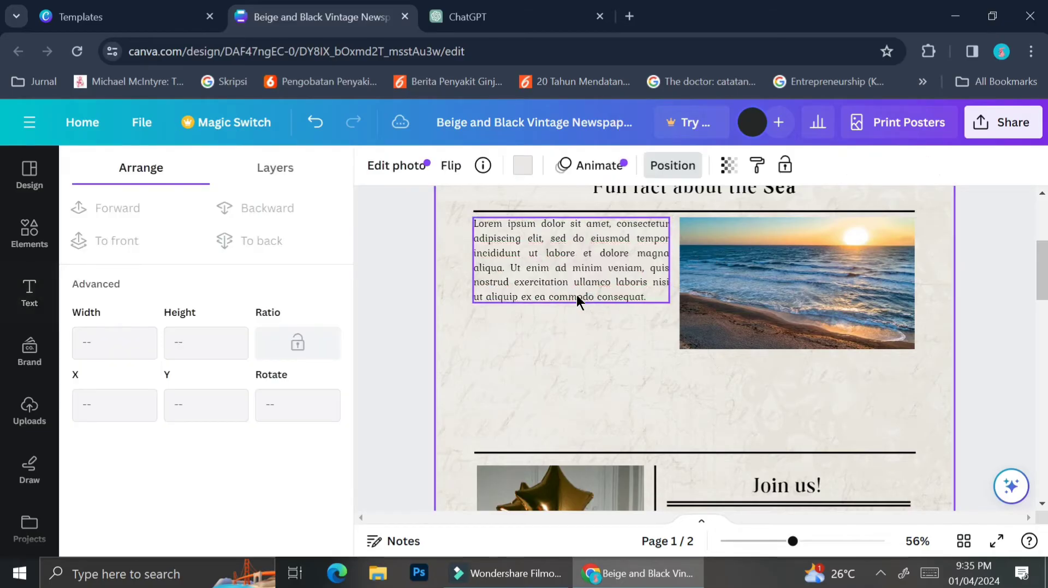
{"action": "left_click", "coordinate": [574, 293]}
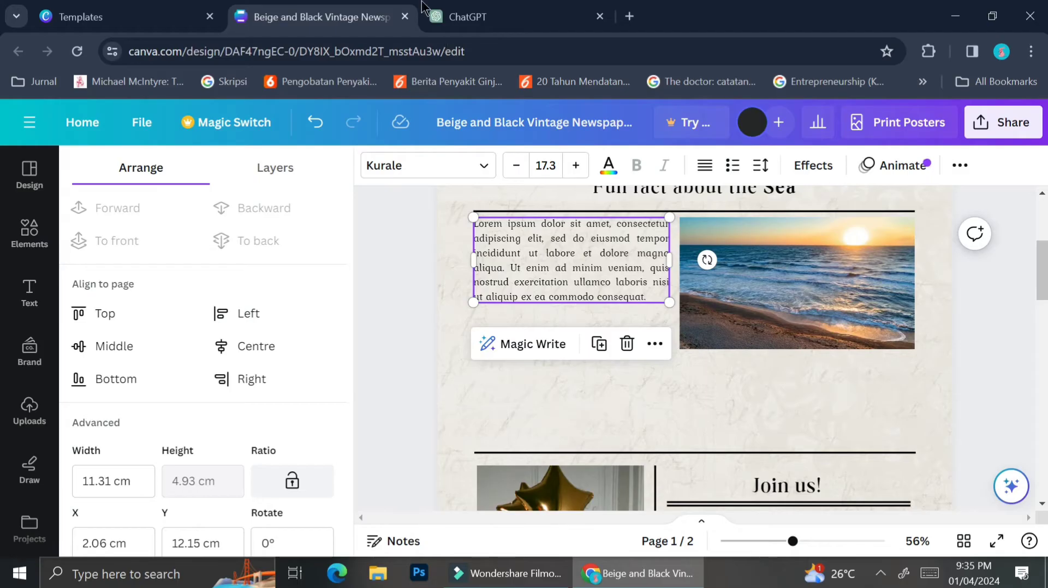
Switch to ChatGPT and ask for "fun fact about the sea in paragraph"
{"action": "left_click", "coordinate": [483, 9]}
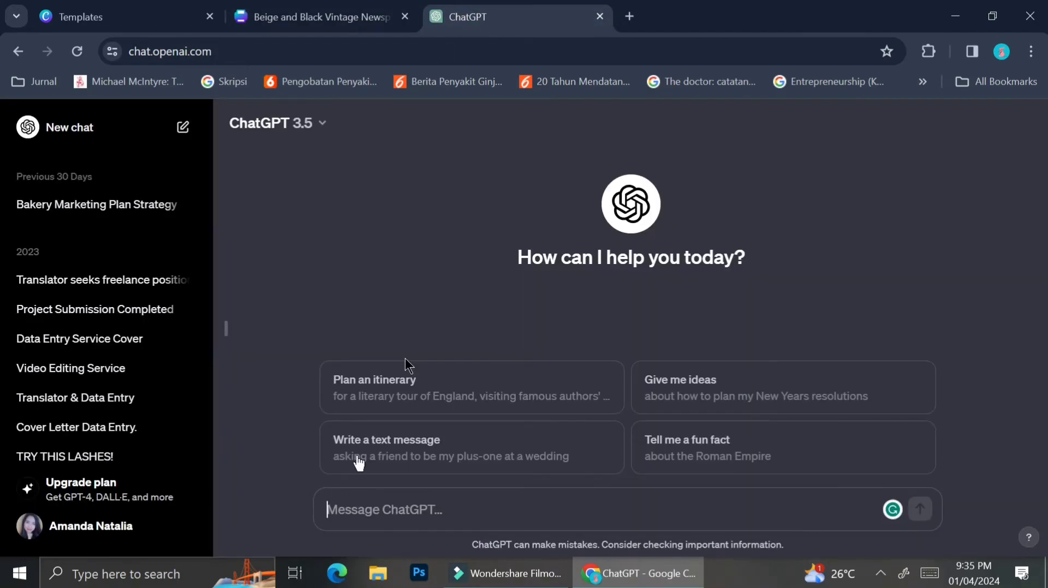
{"action": "type", "text": "fu"}
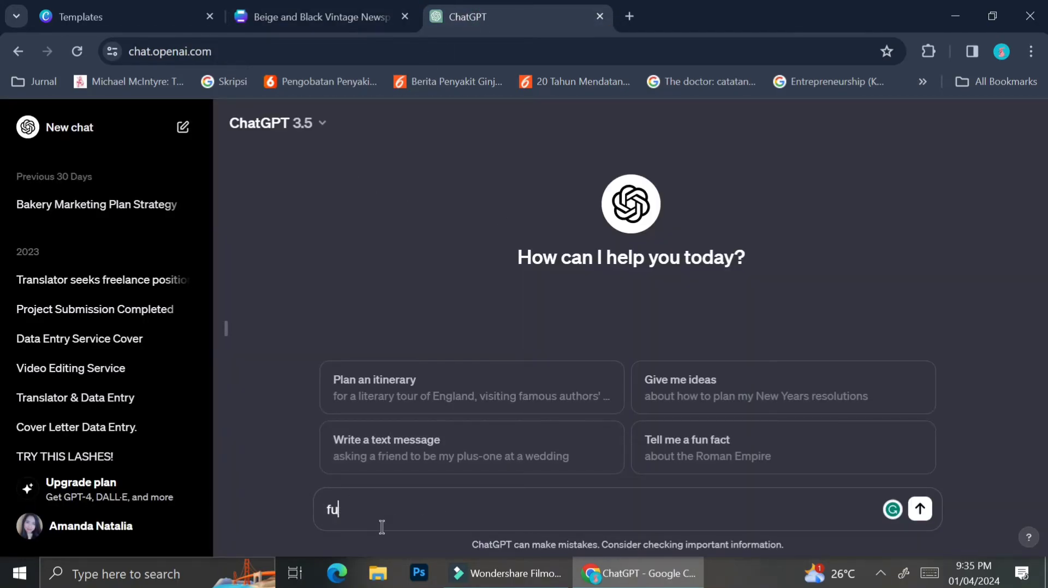
{"action": "type", "text": "n fact about th"}
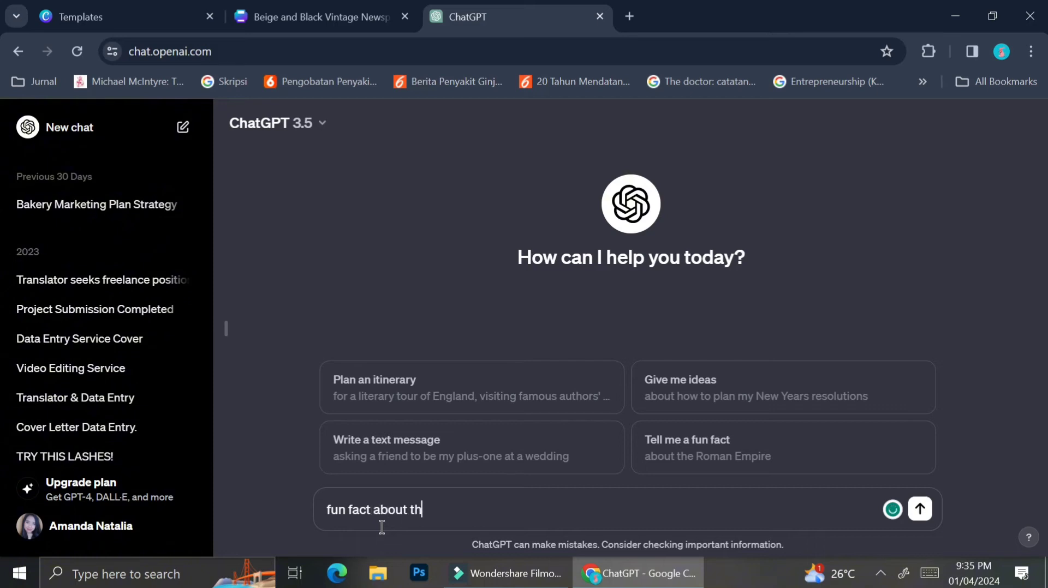
{"action": "type", "text": "e sea in paragrap"}
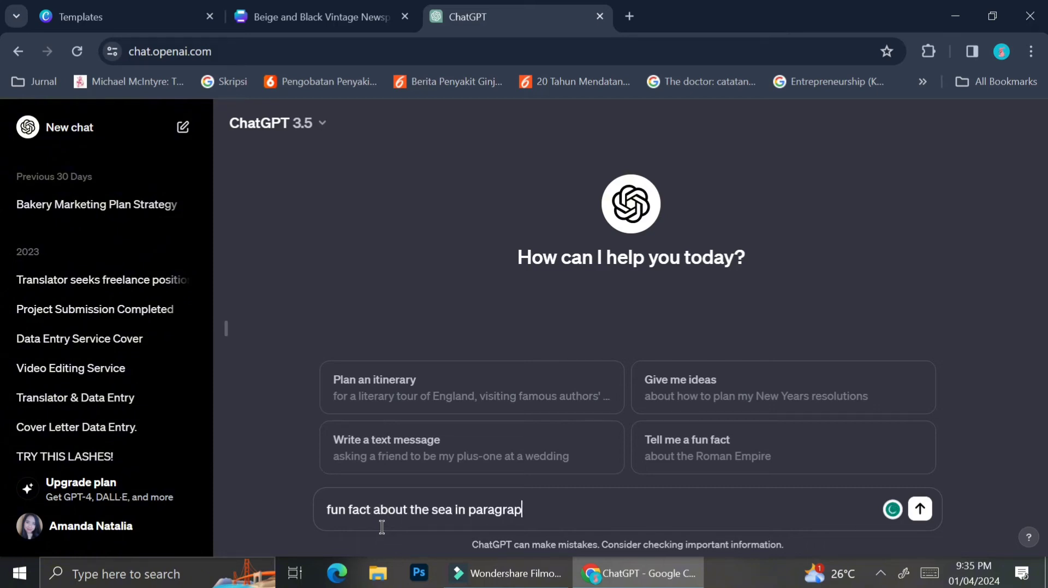
{"action": "type", "text": "h"}
{"action": "key", "text": "Return"}
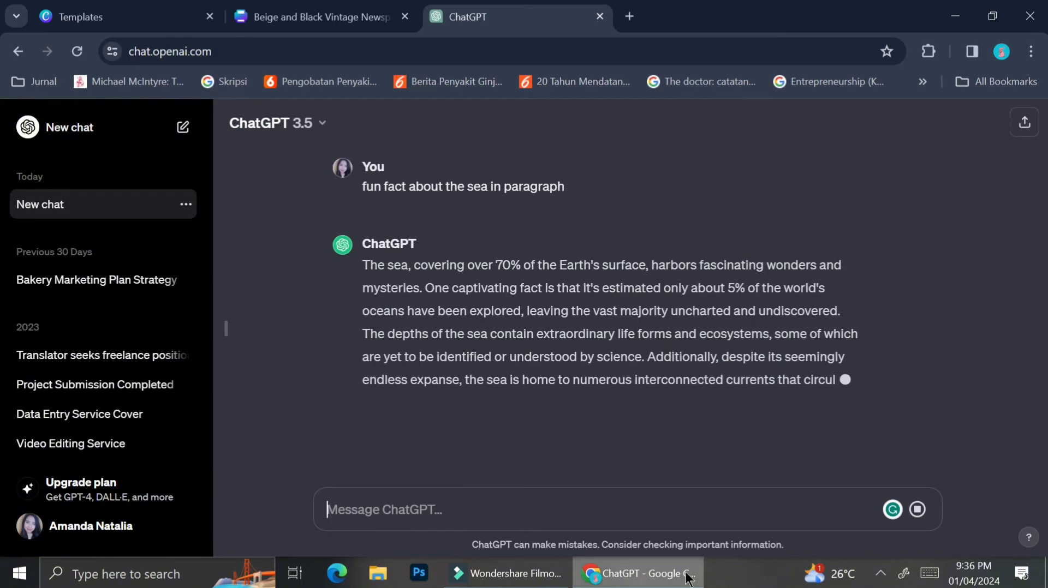
Copy ChatGPT's answer up to "understood by science." and paste it over the placeholder paragraph beside the sea photo in Canva
{"action": "left_click_drag", "start_coordinate": [643, 301], "coordinate": [345, 217]}
{"action": "key", "text": "ctrl+c"}
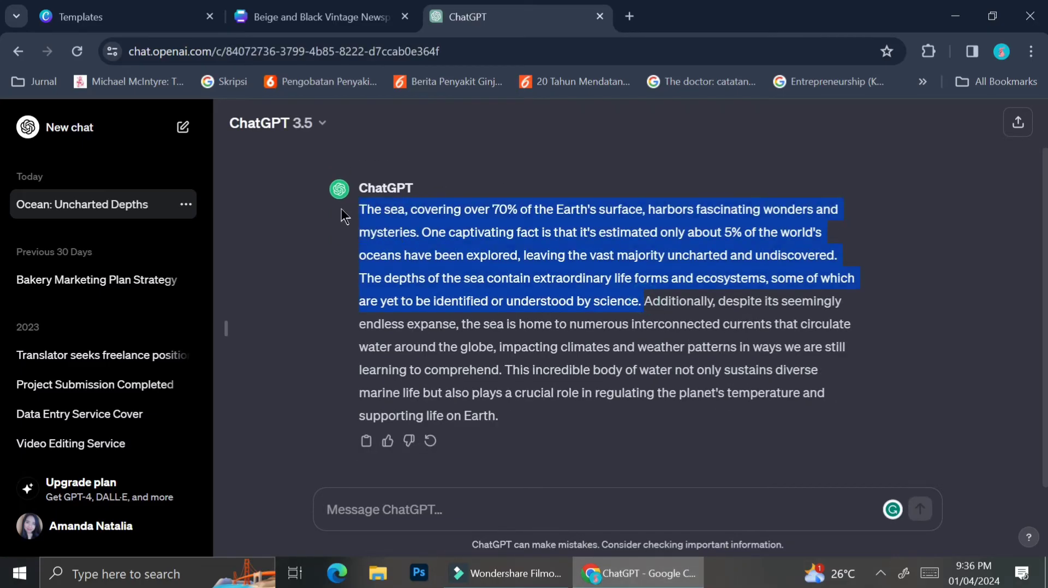
{"action": "left_click", "coordinate": [317, 17]}
{"action": "key", "text": "ctrl+a"}
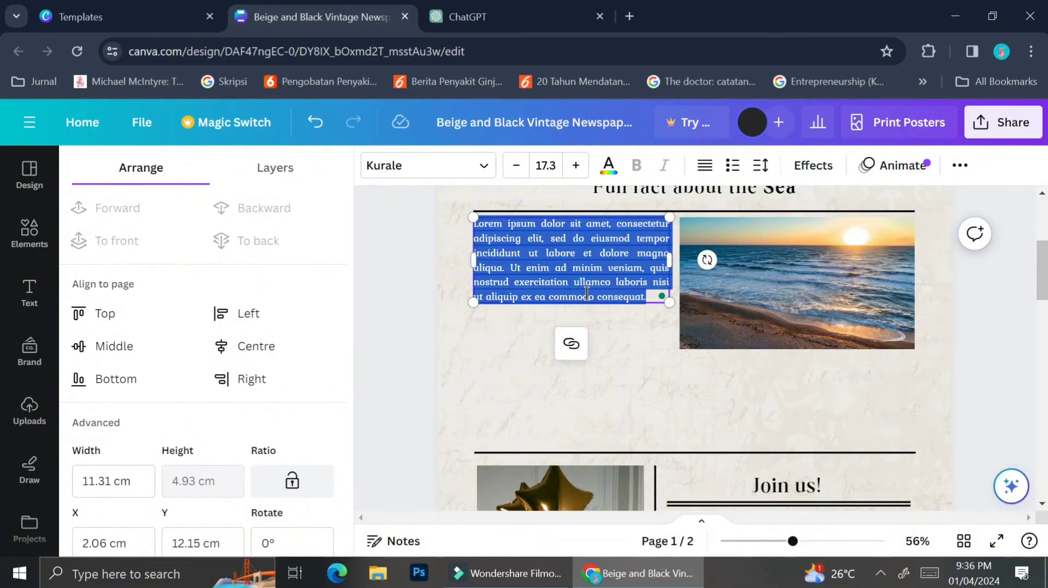
{"action": "key", "text": "ctrl+v"}
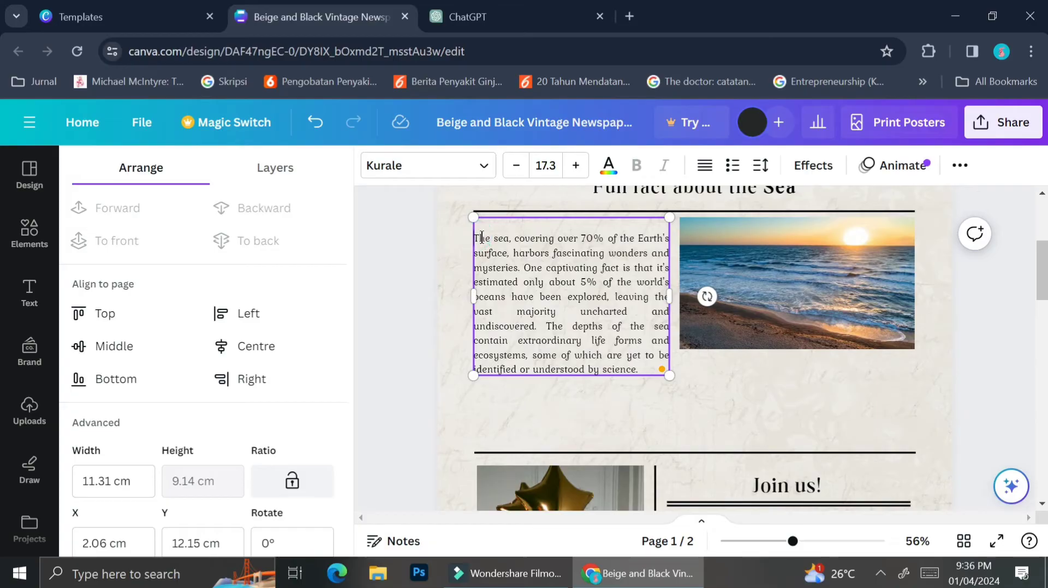
Try letter spacing -7 and line spacing 1.31 on the sea paragraph
{"action": "left_click", "coordinate": [761, 173]}
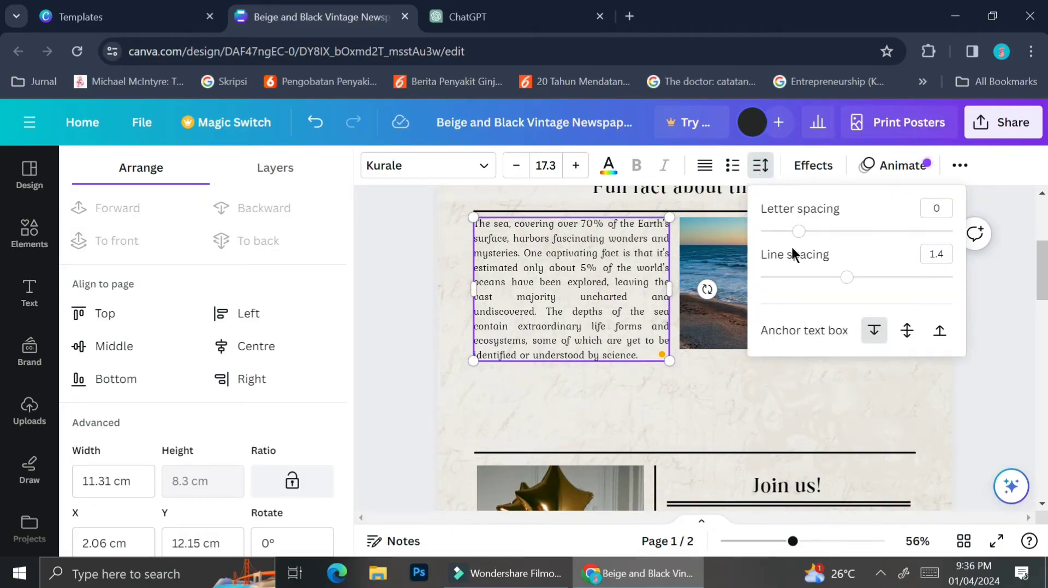
{"action": "mouse_move", "coordinate": [802, 233]}
{"action": "left_mouse_down"}
{"action": "mouse_move", "coordinate": [770, 244]}
{"action": "mouse_move", "coordinate": [800, 241]}
{"action": "left_mouse_up"}
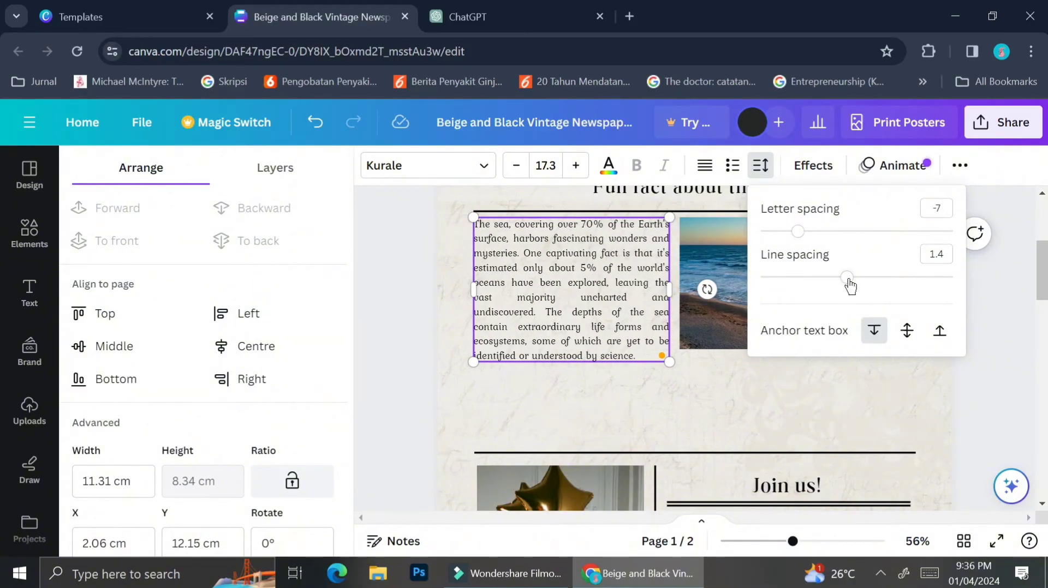
{"action": "mouse_move", "coordinate": [849, 280]}
{"action": "left_mouse_down"}
{"action": "mouse_move", "coordinate": [817, 294]}
{"action": "mouse_move", "coordinate": [814, 283]}
{"action": "mouse_move", "coordinate": [854, 285]}
{"action": "mouse_move", "coordinate": [839, 286]}
{"action": "left_mouse_up"}
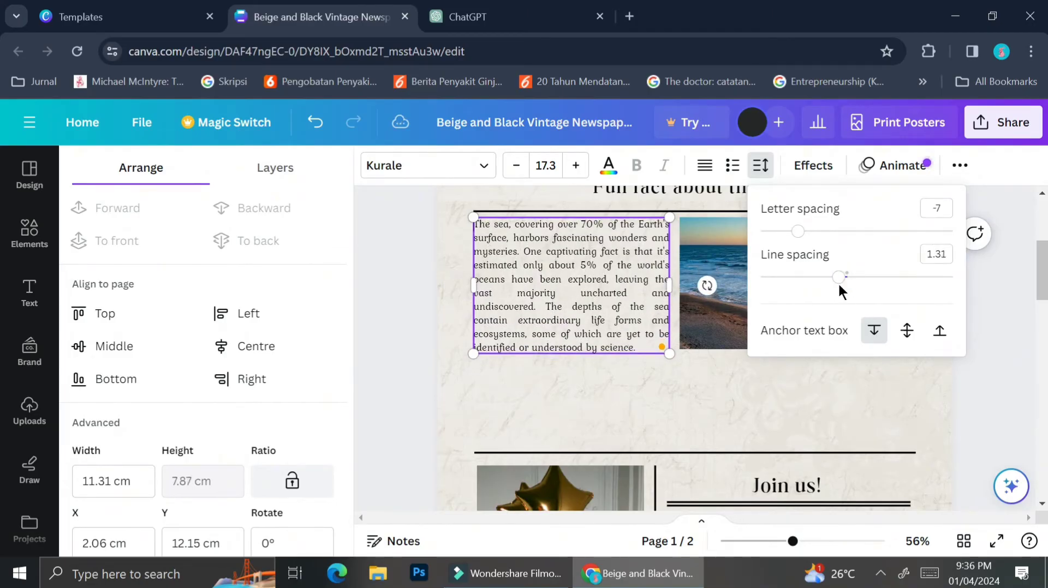
Undo the spacing changes on the sea paragraph while keeping the pasted text in place
{"action": "key", "text": "ctrl+z"}
{"action": "key", "text": "ctrl+z"}
{"action": "key", "text": "ctrl+z"}
{"action": "key", "text": "ctrl+z"}
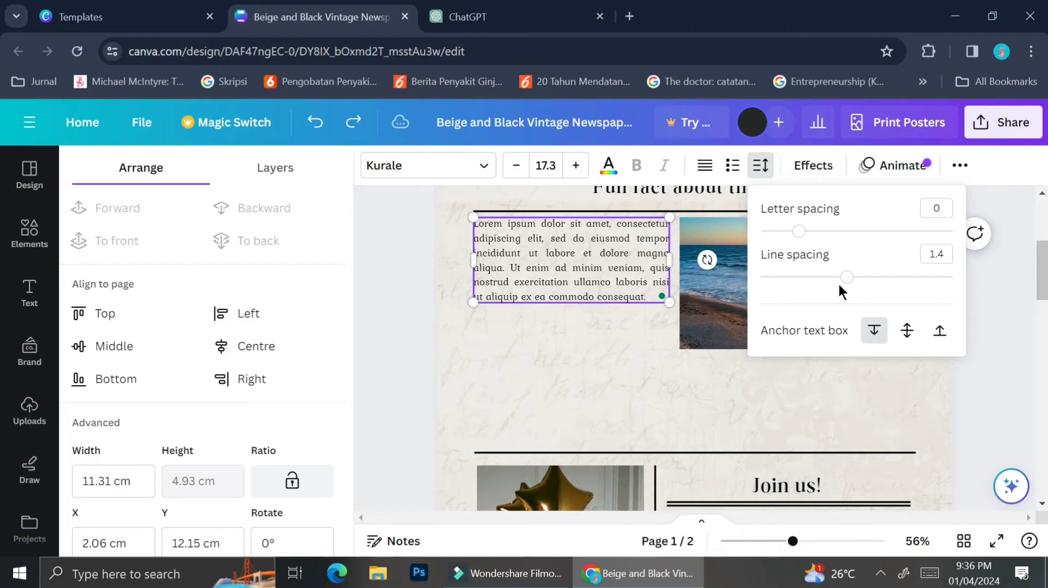
{"action": "left_click", "coordinate": [355, 123]}
{"action": "left_click", "coordinate": [355, 123]}
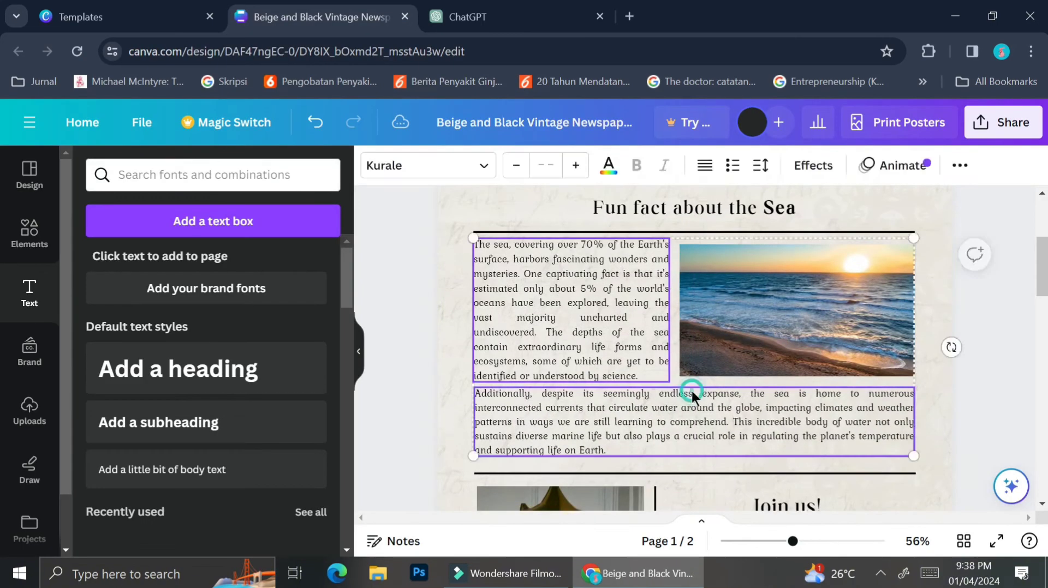
Replace the "8 PM" time on the ticket at the end of page 1 with "9 AM"
{"action": "left_click", "coordinate": [975, 316]}
{"action": "scroll", "coordinate": [975, 316], "scroll_direction": "down", "scroll_amount": 3}
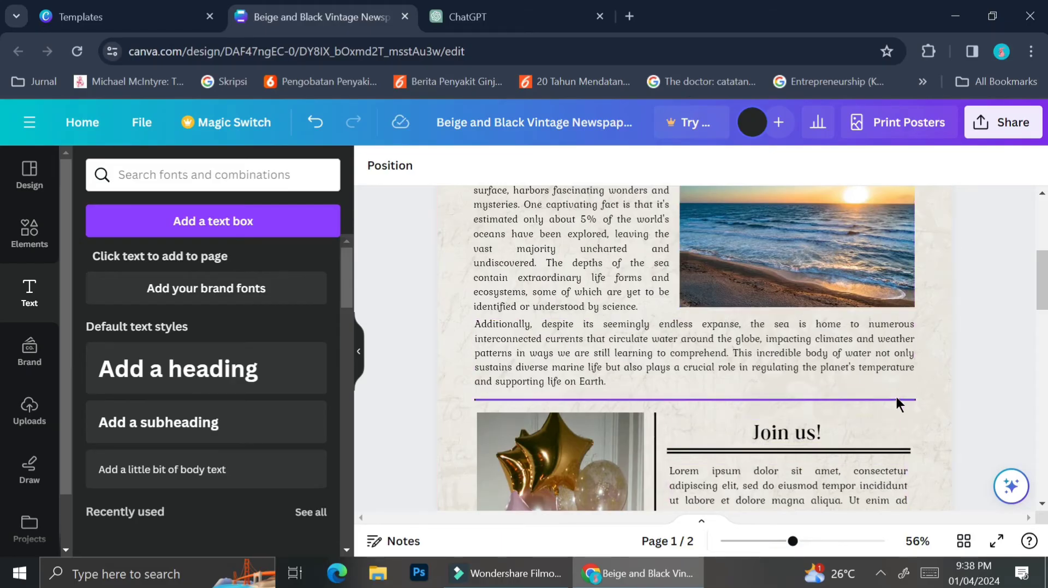
{"action": "scroll", "coordinate": [895, 402], "scroll_direction": "down", "scroll_amount": 4}
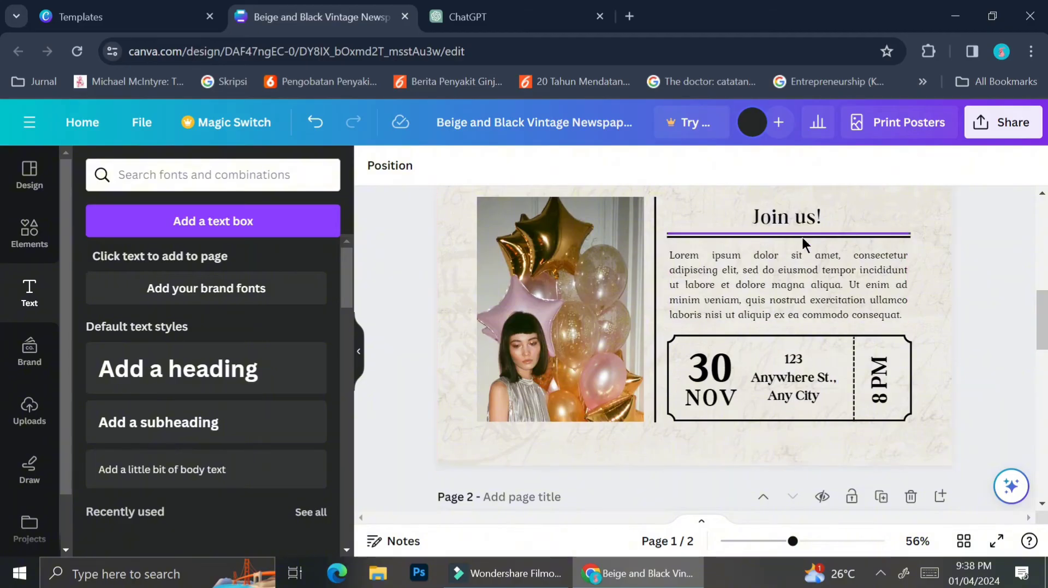
{"action": "double_click", "coordinate": [874, 382]}
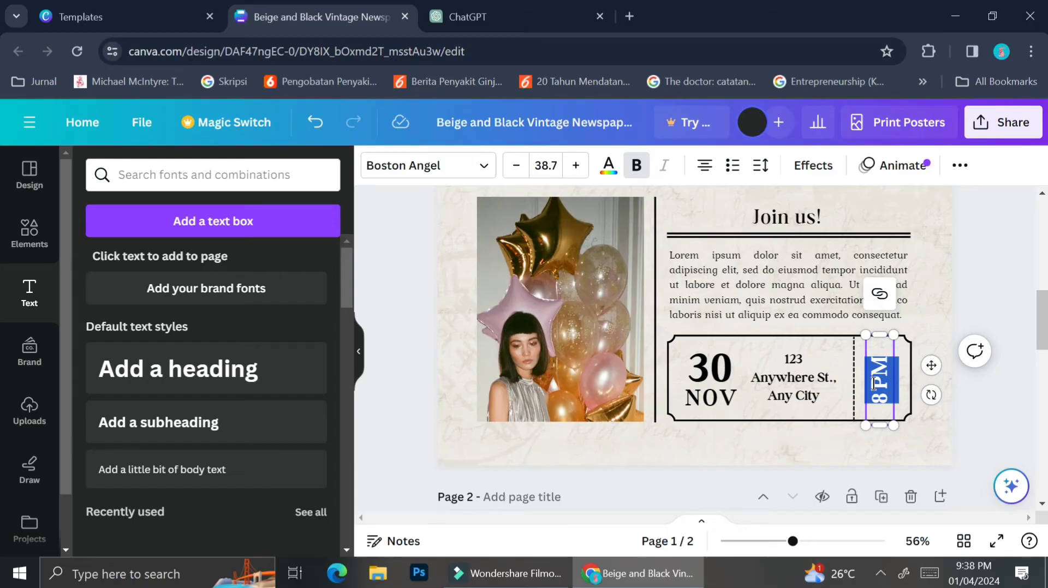
{"action": "key", "text": "BackSpace"}
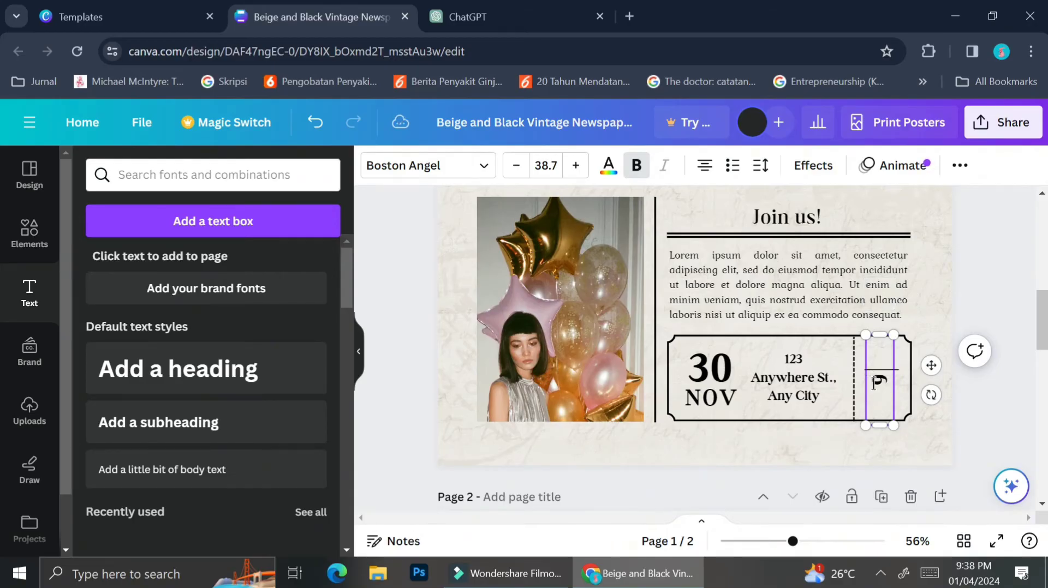
{"action": "type", "text": "9 AM"}
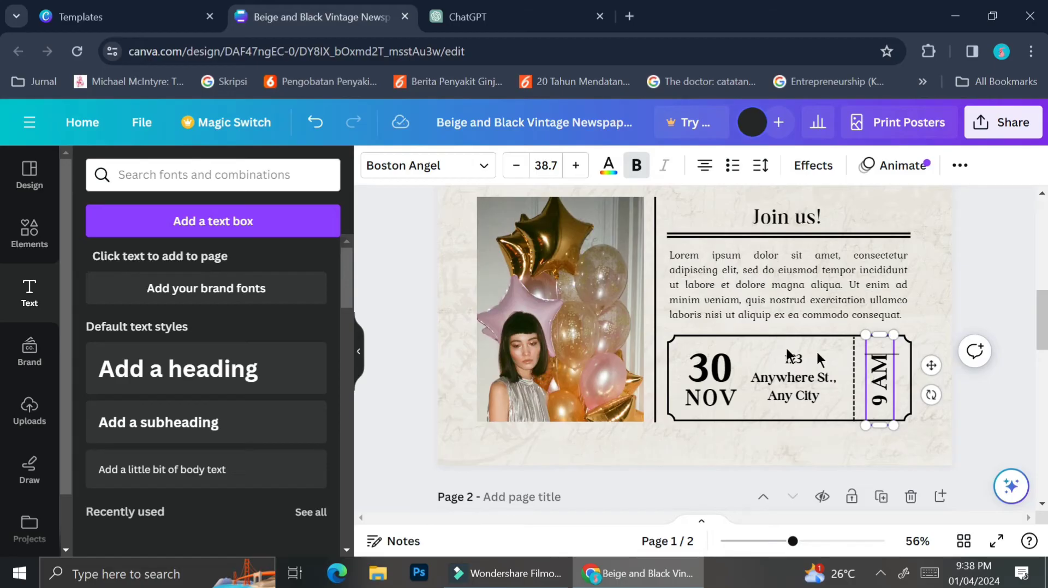
Set the date on the ticket at the end of page 1 to "27 JAN"
{"action": "left_click", "coordinate": [776, 316]}
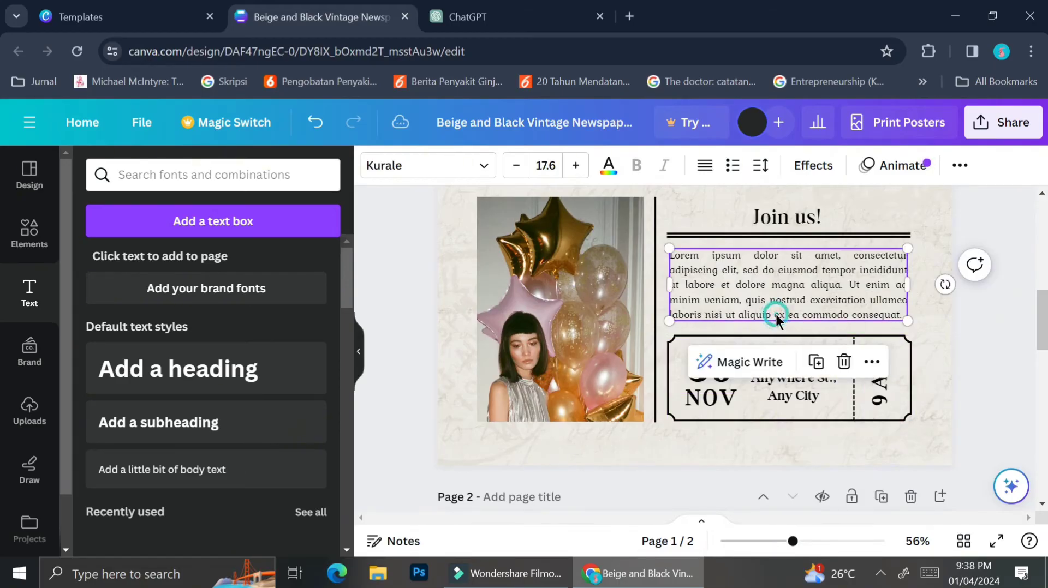
{"action": "left_click", "coordinate": [712, 392]}
{"action": "double_click", "coordinate": [714, 387]}
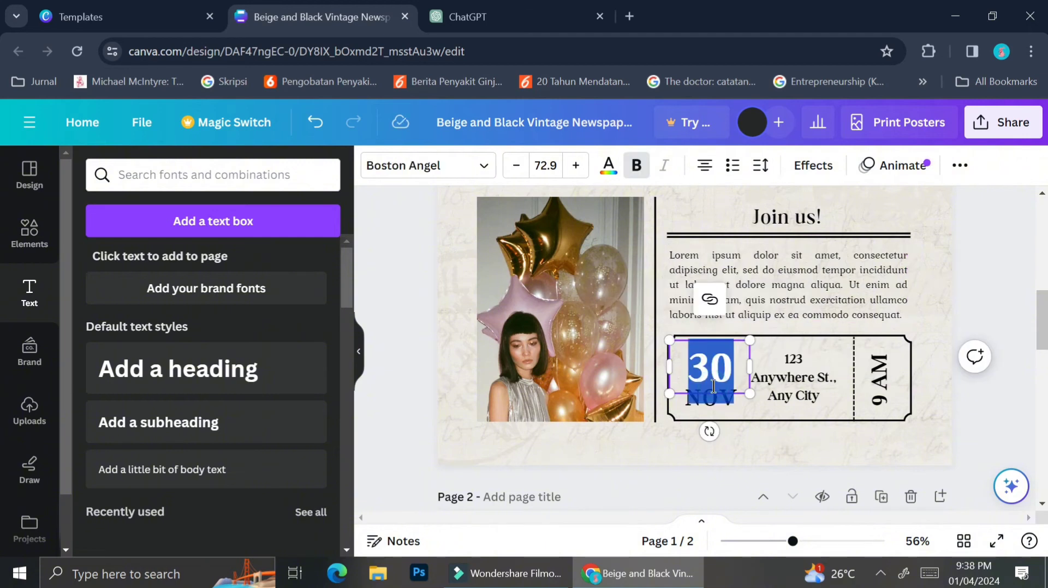
{"action": "type", "text": "27"}
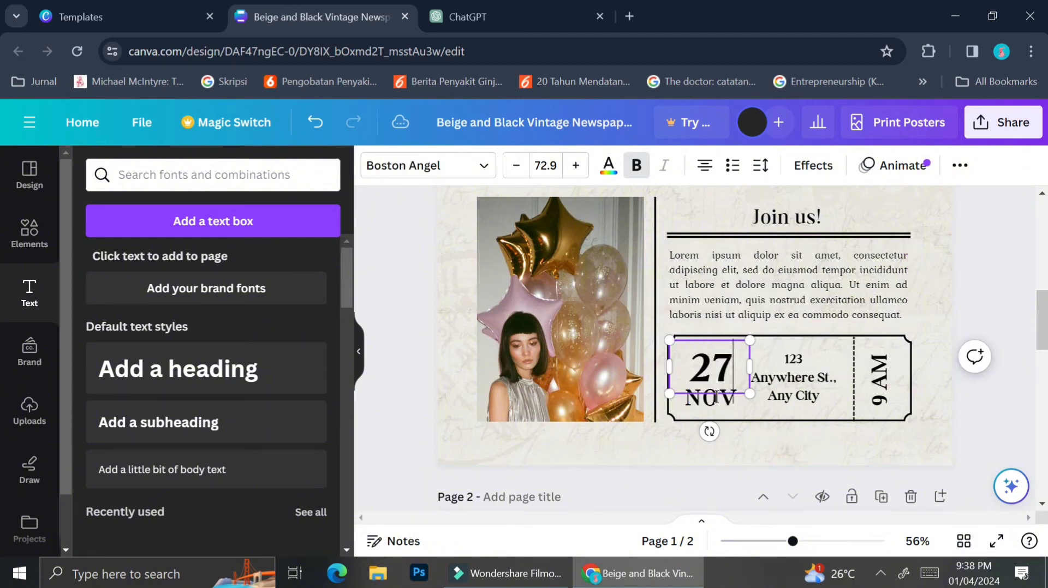
{"action": "left_click", "coordinate": [716, 407]}
{"action": "left_click", "coordinate": [719, 399]}
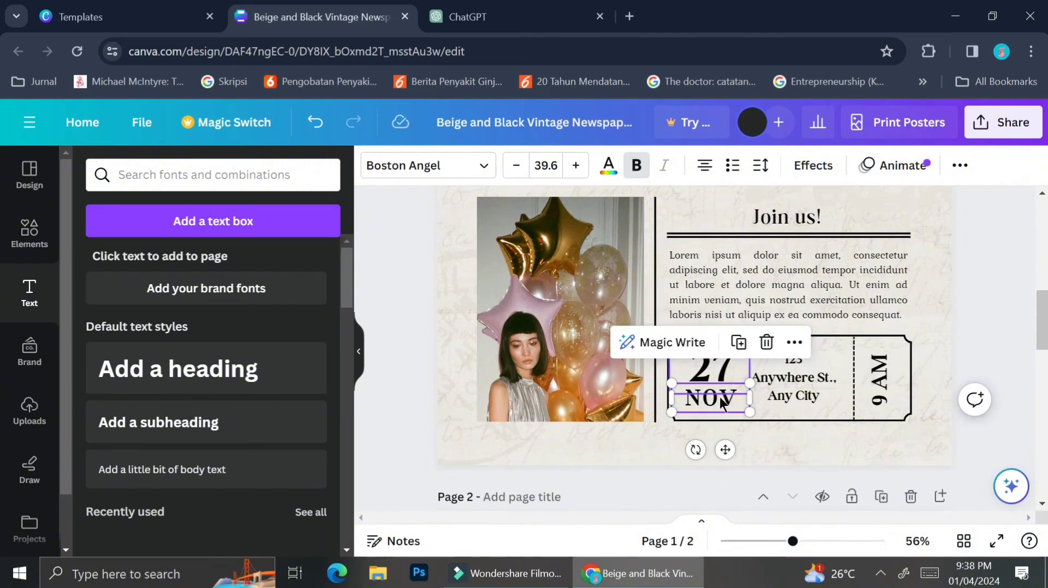
{"action": "left_click", "coordinate": [722, 404]}
{"action": "double_click", "coordinate": [723, 407]}
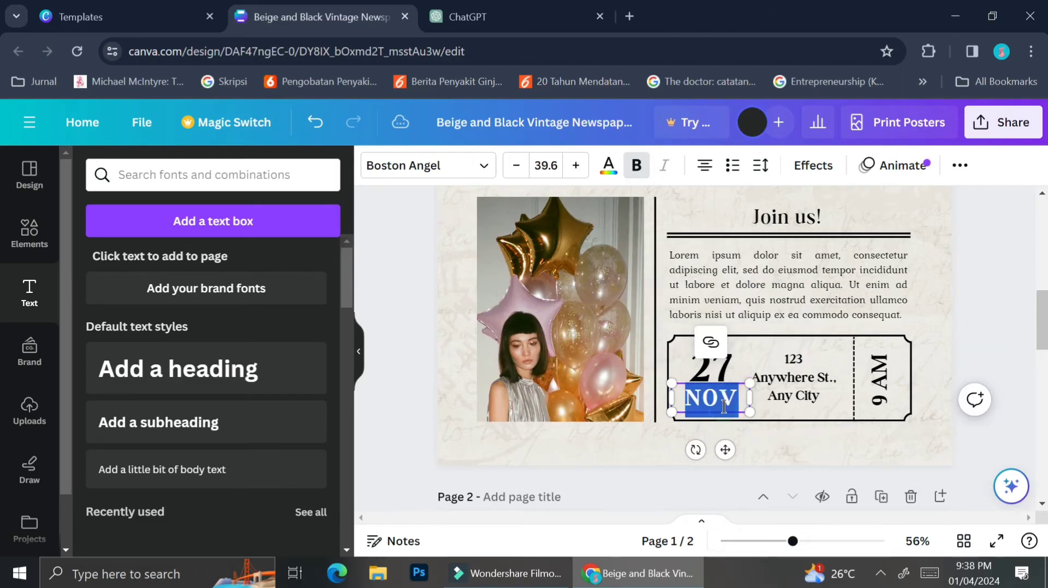
{"action": "type", "text": "JAN"}
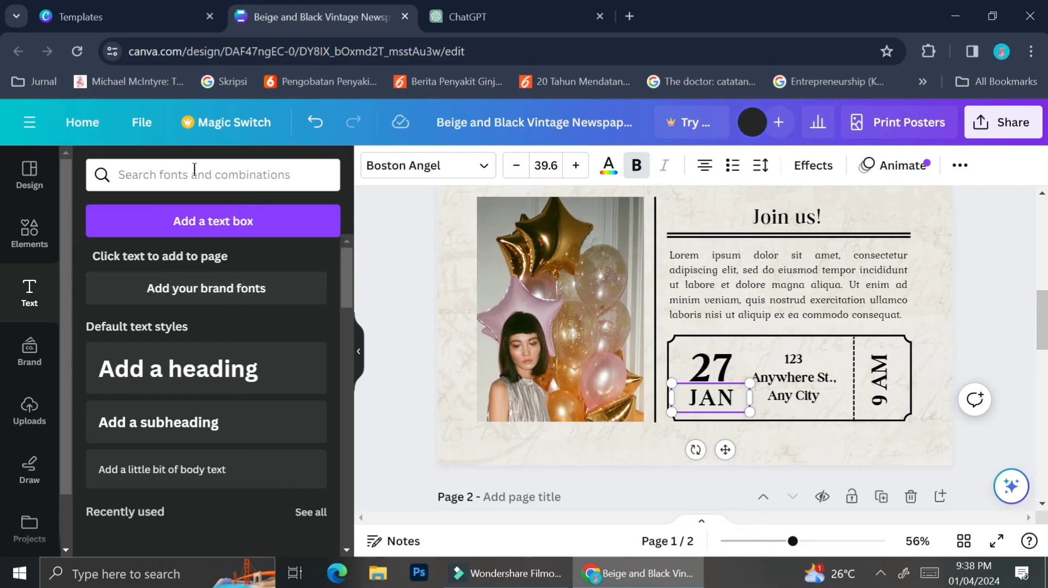
Search the photo elements for "beach litter" in place of the previous search term
{"action": "left_click", "coordinate": [31, 246]}
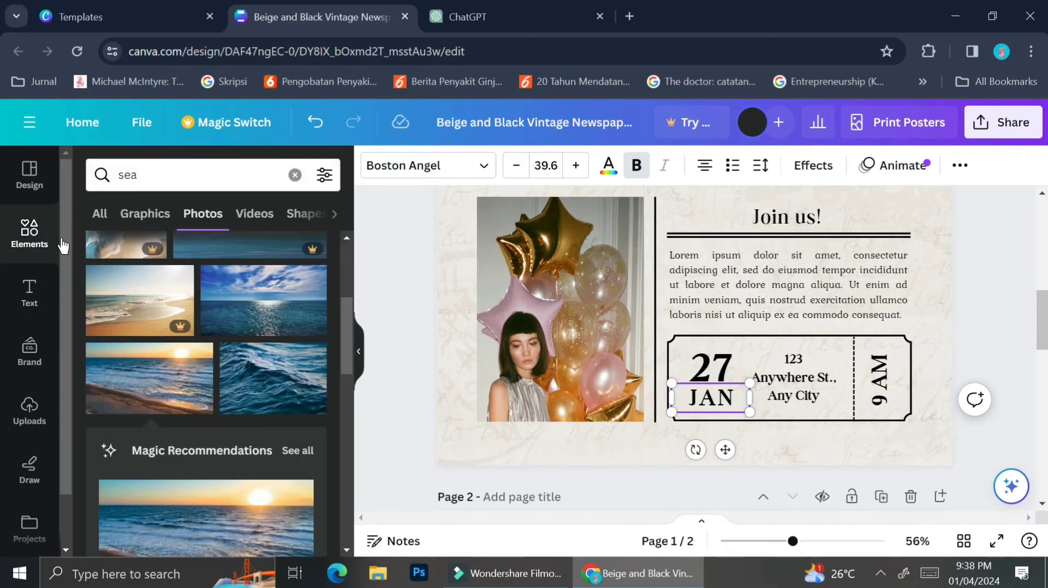
{"action": "left_click", "coordinate": [161, 181]}
{"action": "key", "text": "Return"}
{"action": "left_click_drag", "start_coordinate": [161, 180], "coordinate": [83, 178]}
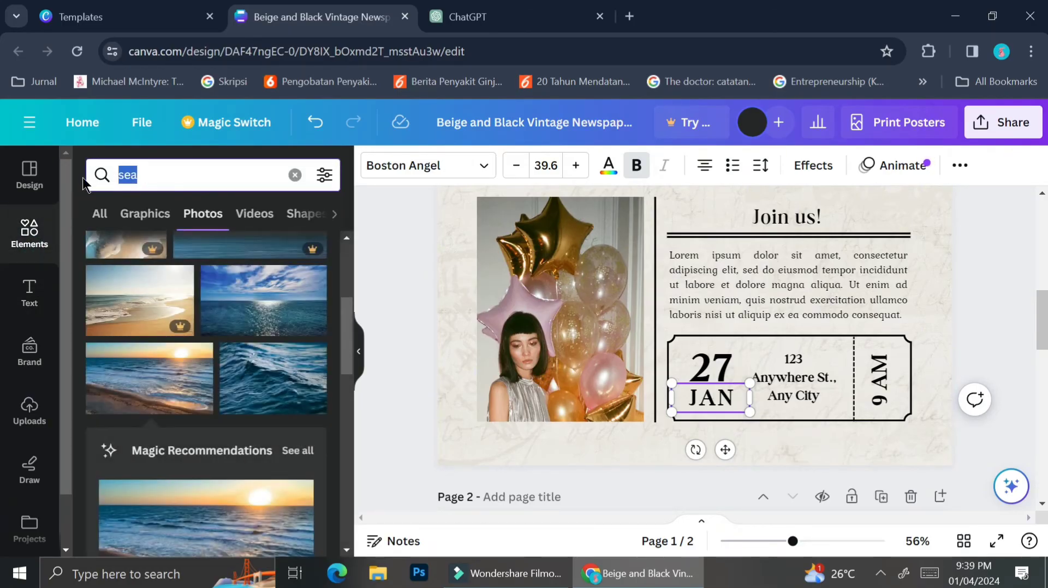
{"action": "type", "text": "beach"}
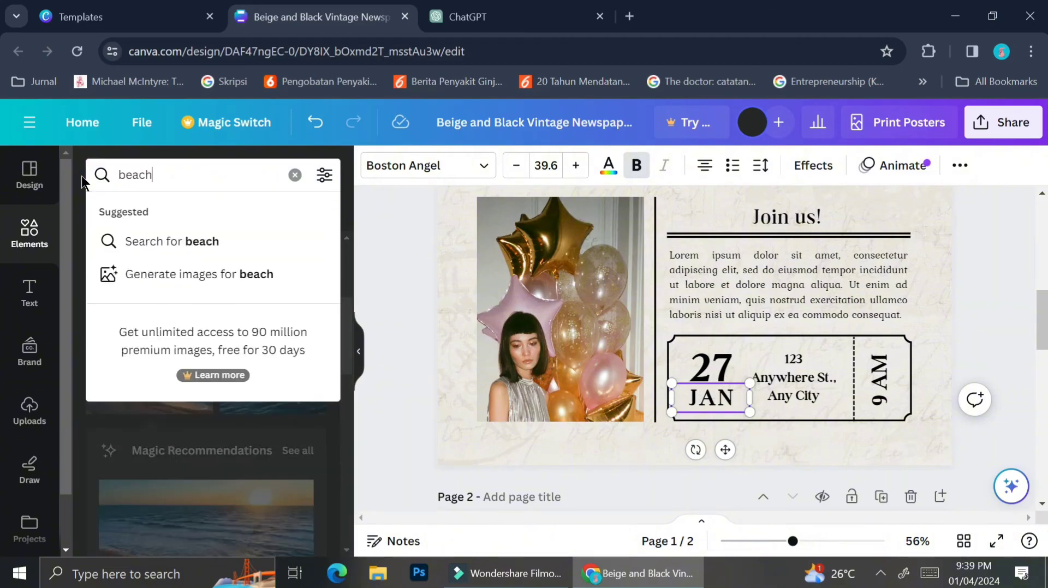
{"action": "type", "text": " litter"}
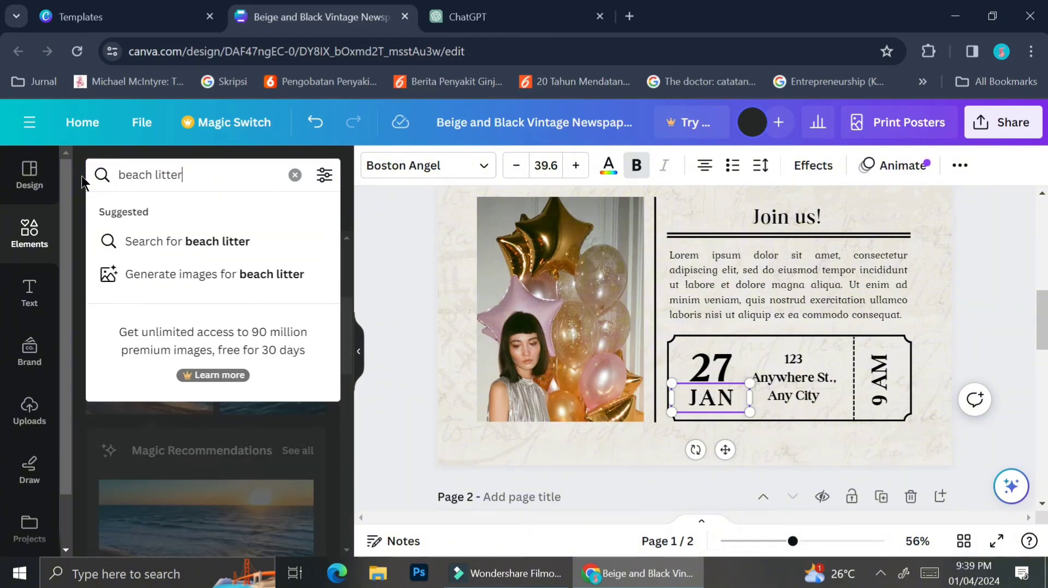
{"action": "key", "text": "Return"}
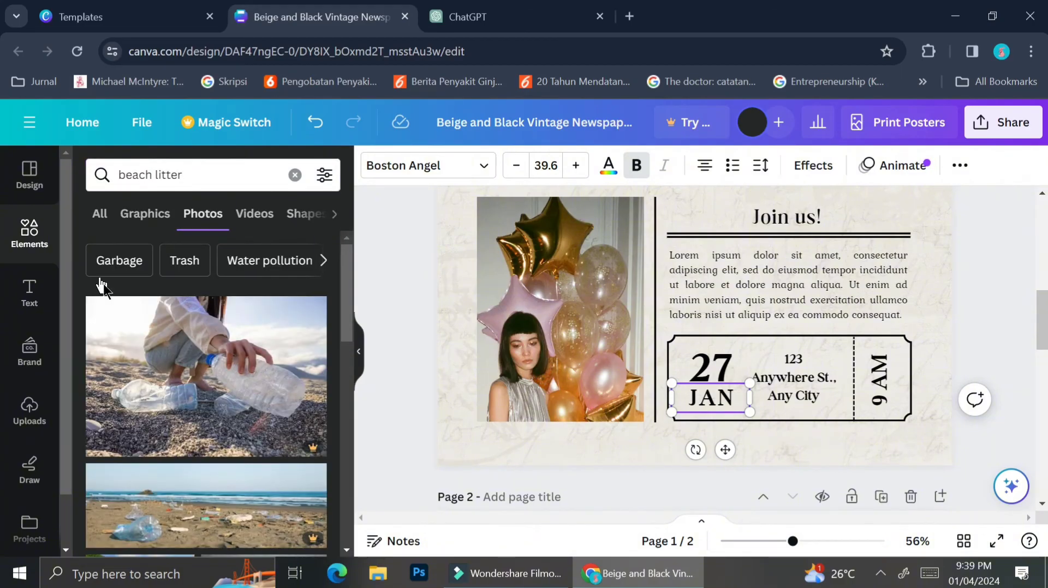
Replace the balloon photo beside "Join us!" with the picture of a hand picking up plastic bottles on the beach
{"action": "scroll", "coordinate": [207, 389], "scroll_direction": "down", "scroll_amount": 5}
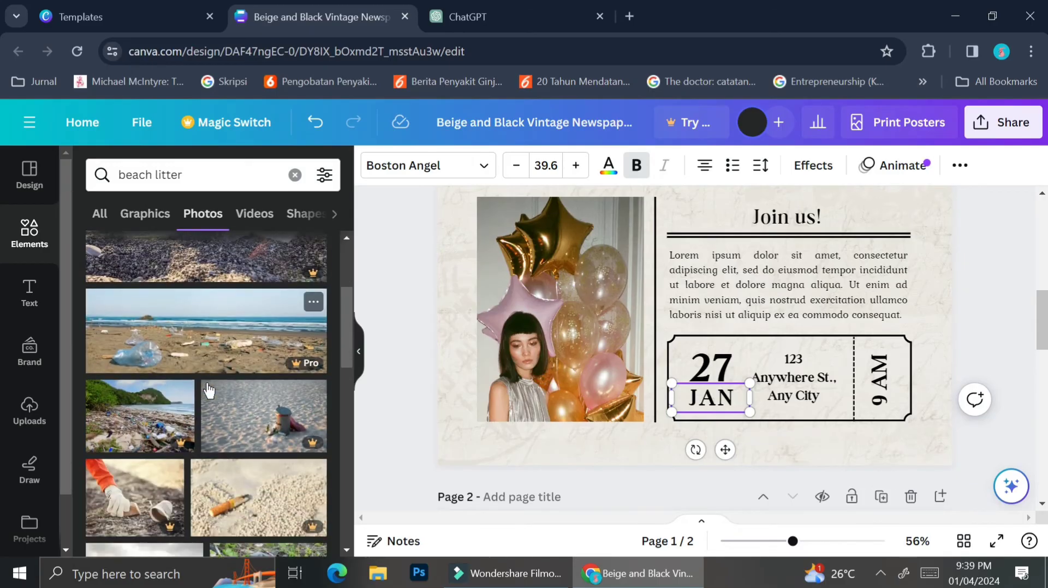
{"action": "left_click", "coordinate": [324, 175]}
{"action": "left_click", "coordinate": [325, 175]}
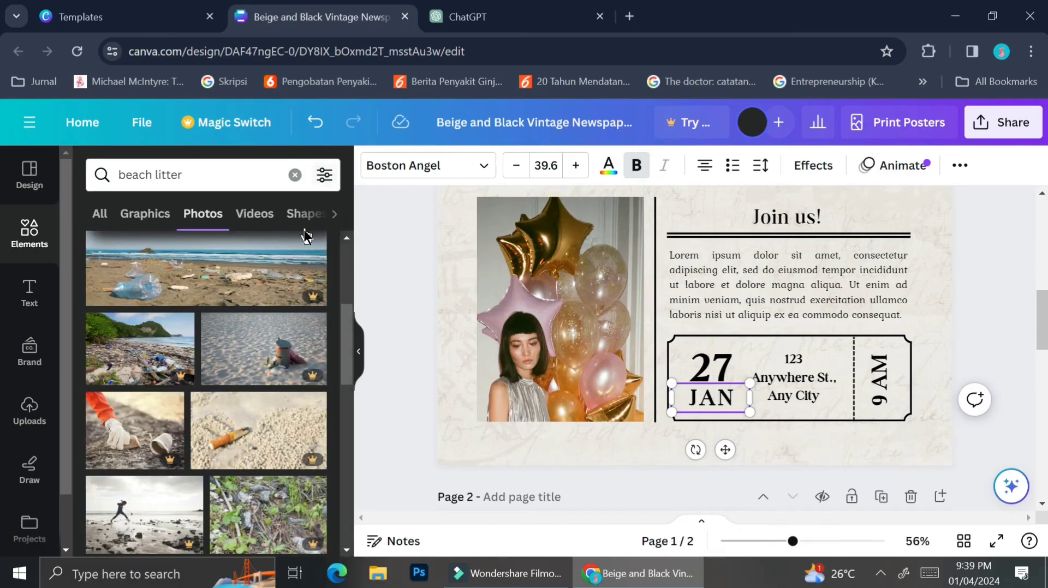
{"action": "scroll", "coordinate": [236, 347], "scroll_direction": "up", "scroll_amount": 5}
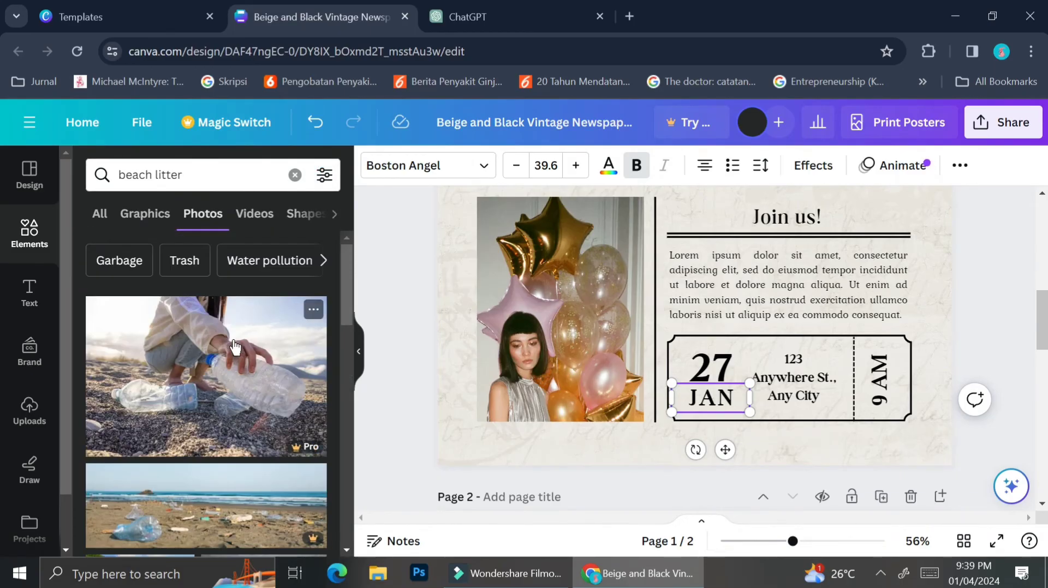
{"action": "scroll", "coordinate": [243, 309], "scroll_direction": "down", "scroll_amount": 5}
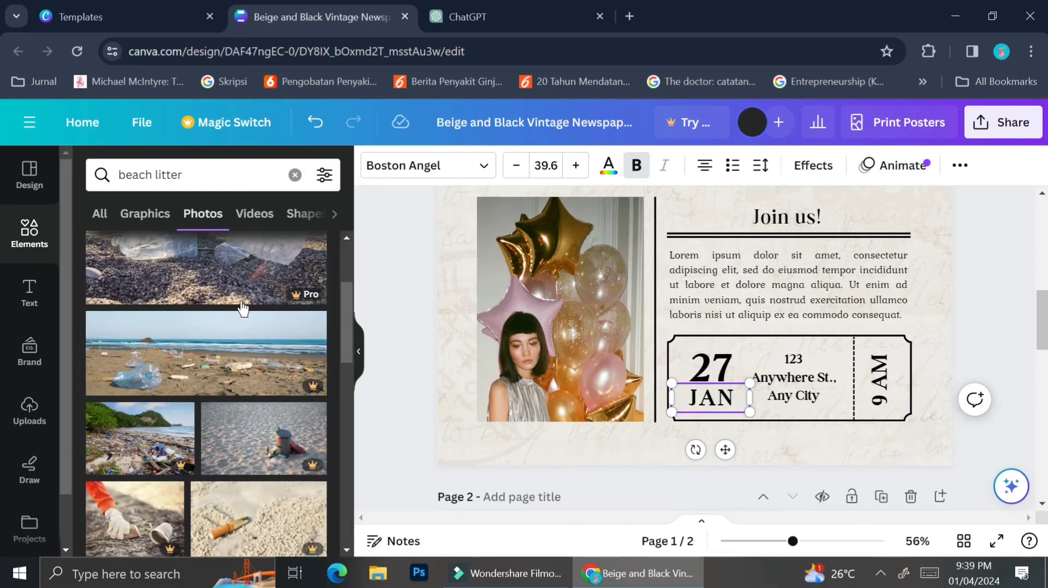
{"action": "scroll", "coordinate": [241, 300], "scroll_direction": "down", "scroll_amount": 5}
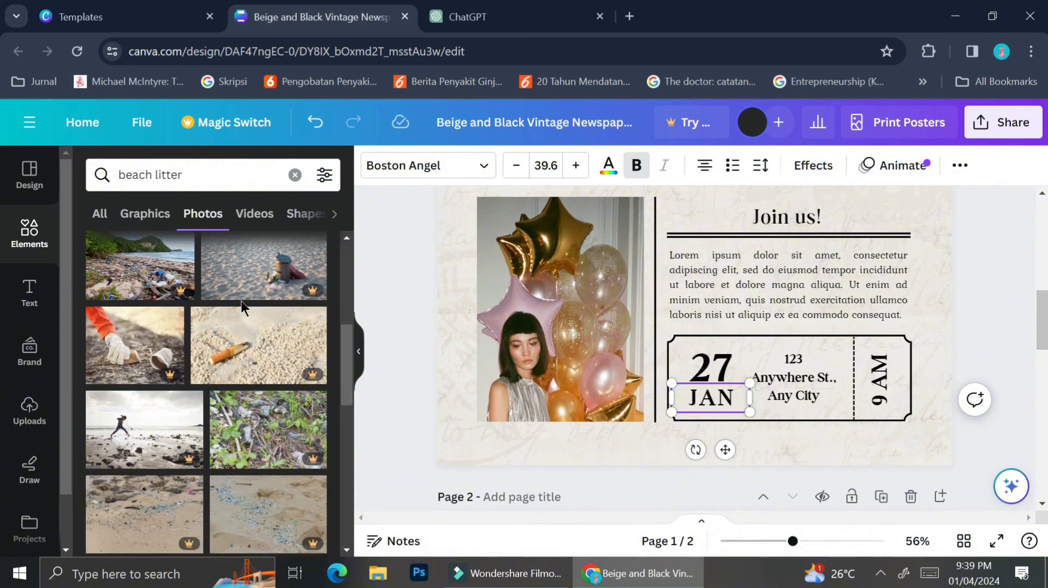
{"action": "scroll", "coordinate": [243, 309], "scroll_direction": "down", "scroll_amount": 5}
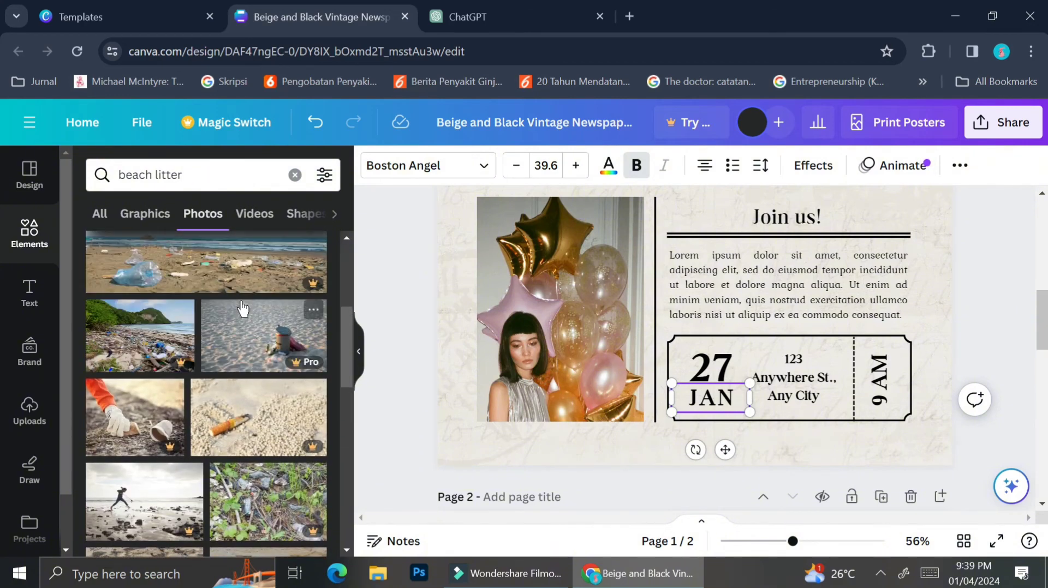
{"action": "scroll", "coordinate": [208, 376], "scroll_direction": "up", "scroll_amount": 3}
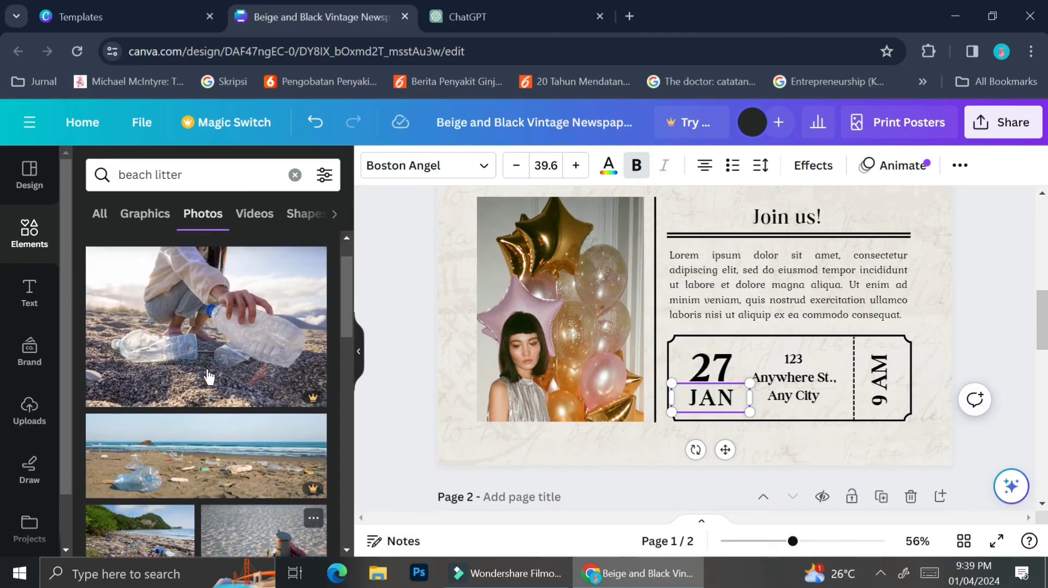
{"action": "left_click_drag", "start_coordinate": [210, 371], "coordinate": [490, 280]}
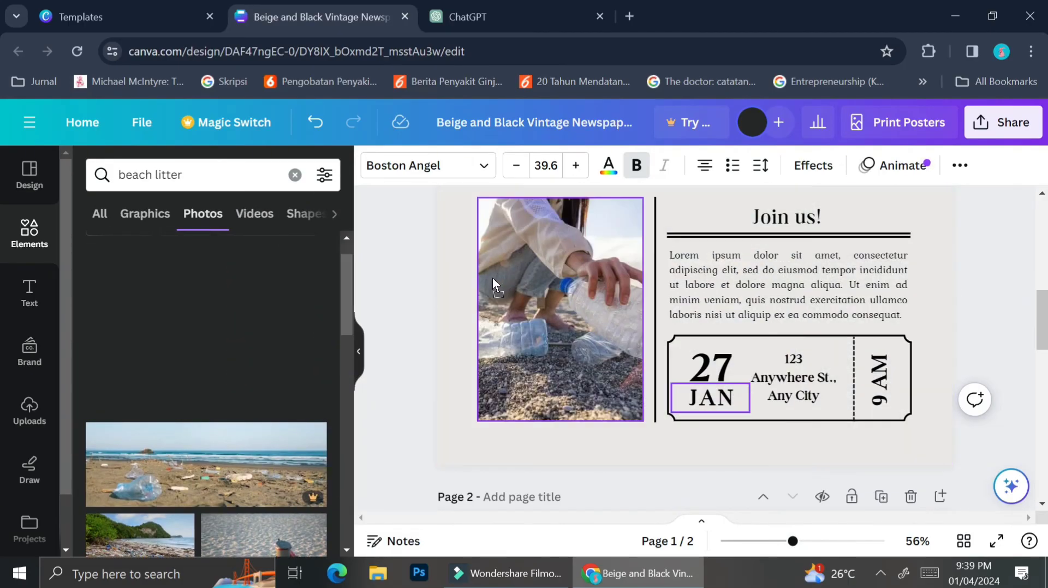
Shift the plastic-bottle photo slightly sideways within its frame in crop mode and apply the crop
{"action": "left_click", "coordinate": [568, 293]}
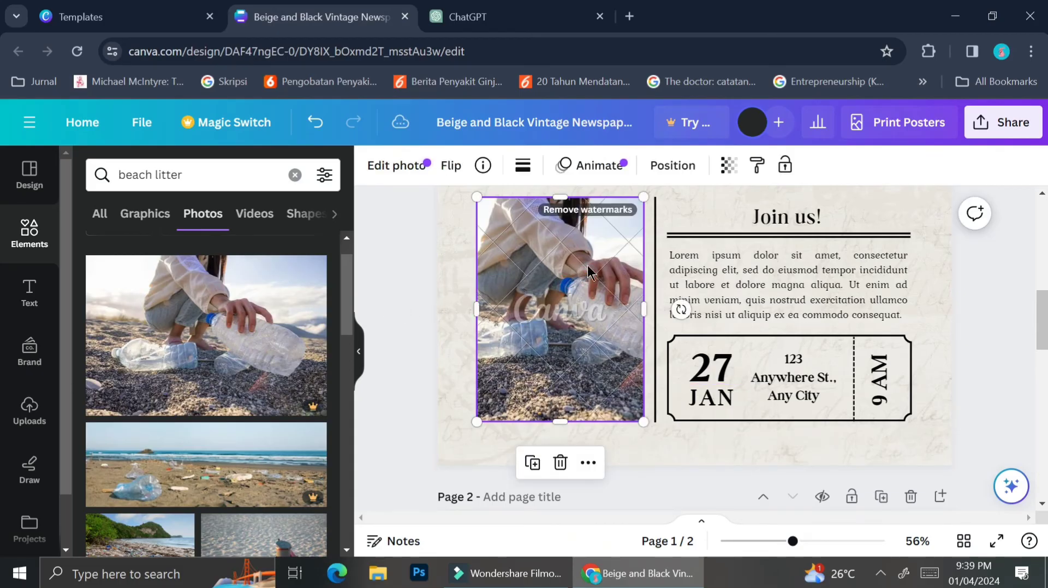
{"action": "left_click", "coordinate": [599, 211]}
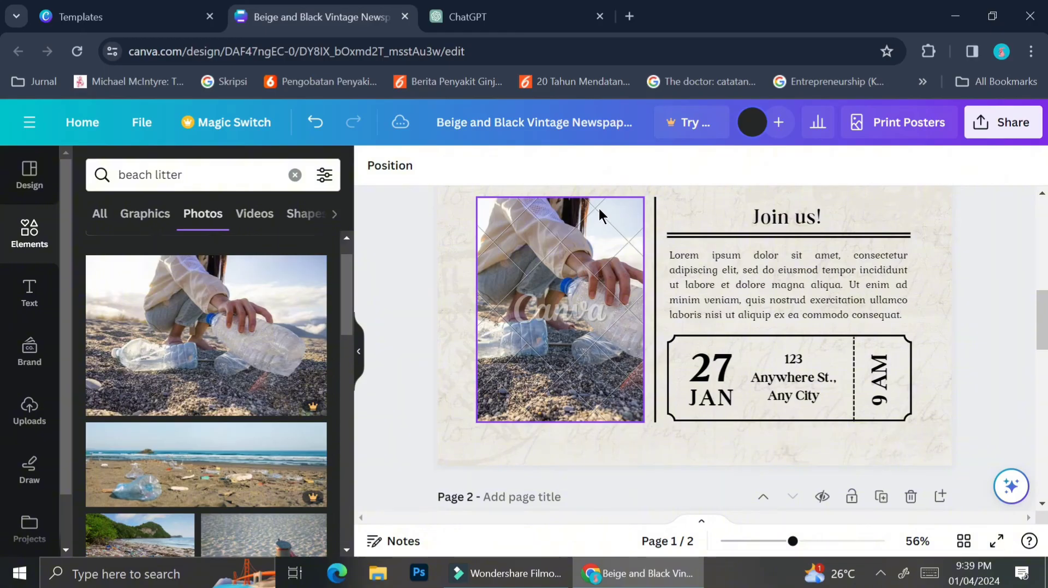
{"action": "left_click", "coordinate": [572, 237]}
{"action": "double_click", "coordinate": [572, 237]}
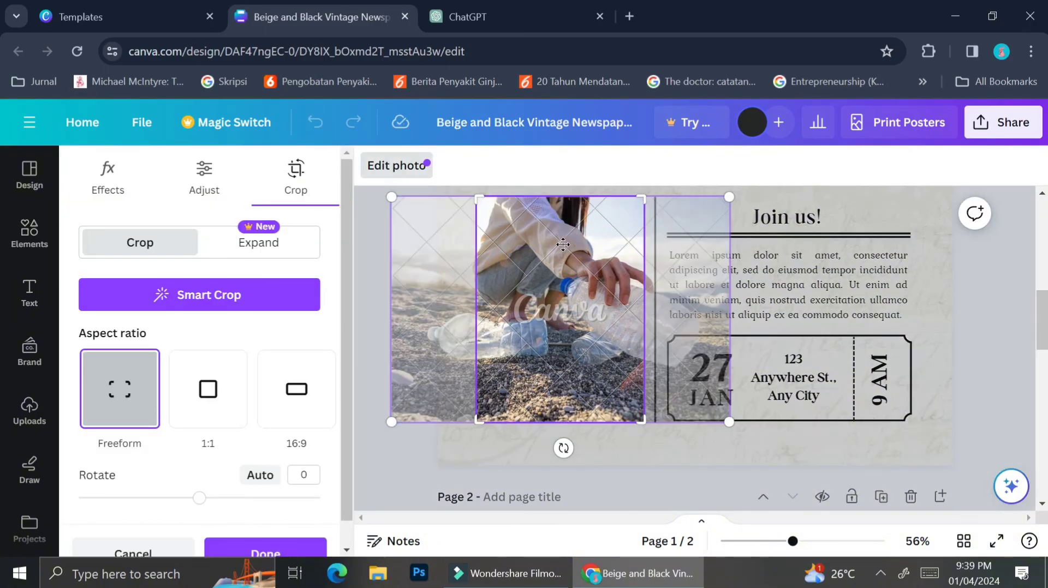
{"action": "mouse_move", "coordinate": [547, 280]}
{"action": "left_mouse_down"}
{"action": "mouse_move", "coordinate": [561, 284]}
{"action": "mouse_move", "coordinate": [552, 288]}
{"action": "left_mouse_up"}
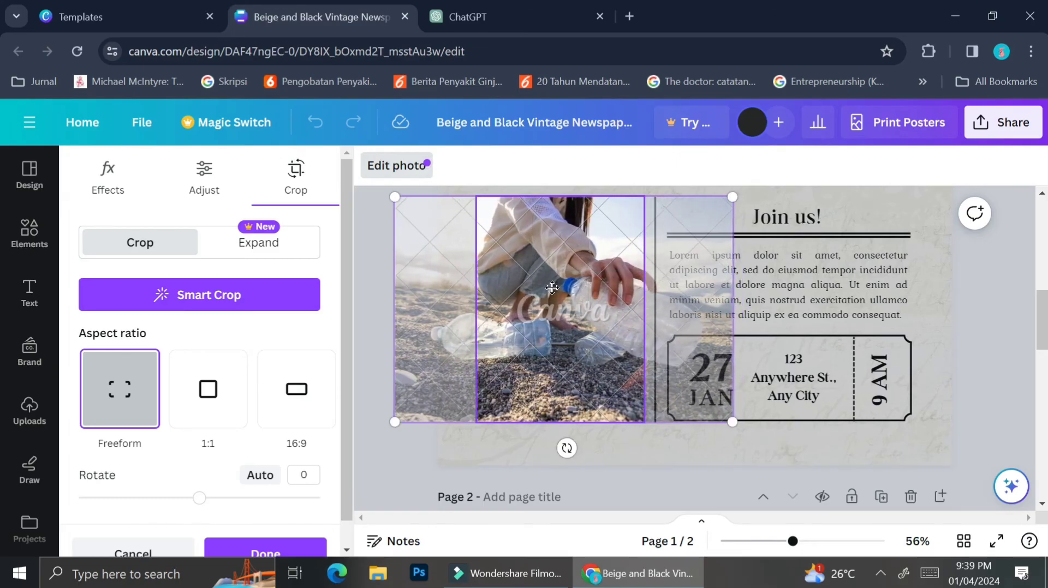
{"action": "left_click", "coordinate": [352, 308]}
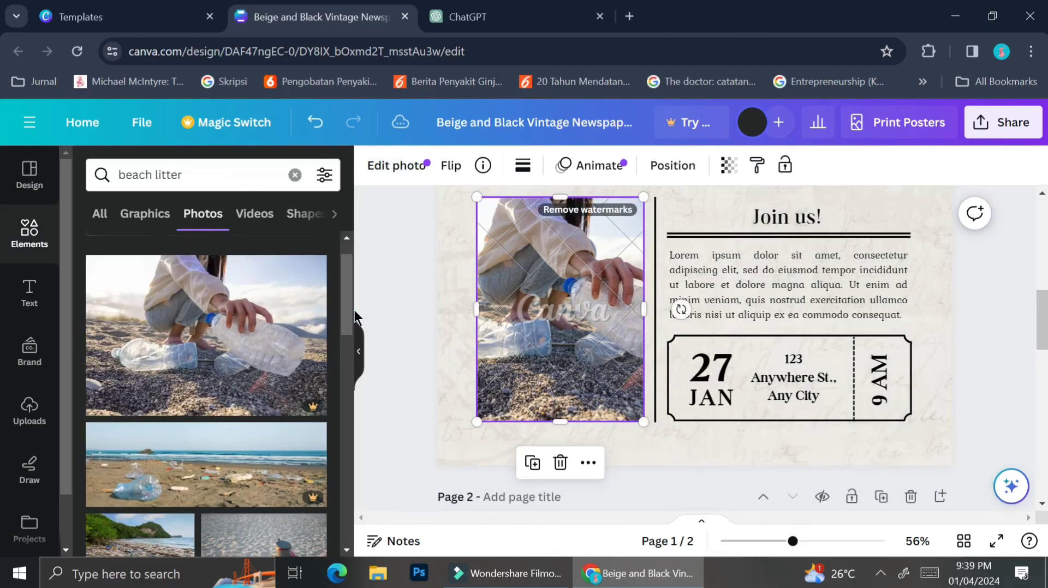
{"action": "left_click", "coordinate": [986, 285]}
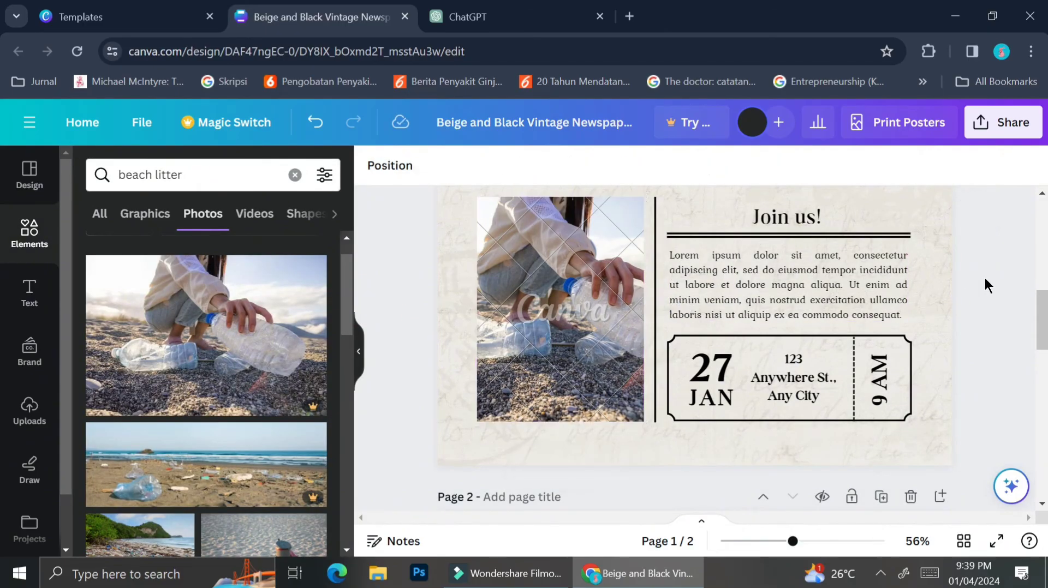
Switch to ChatGPT and request a "short beach litter cleaning invitation"
{"action": "scroll", "coordinate": [692, 258], "scroll_direction": "up", "scroll_amount": 5}
{"action": "scroll", "coordinate": [693, 256], "scroll_direction": "down", "scroll_amount": 3}
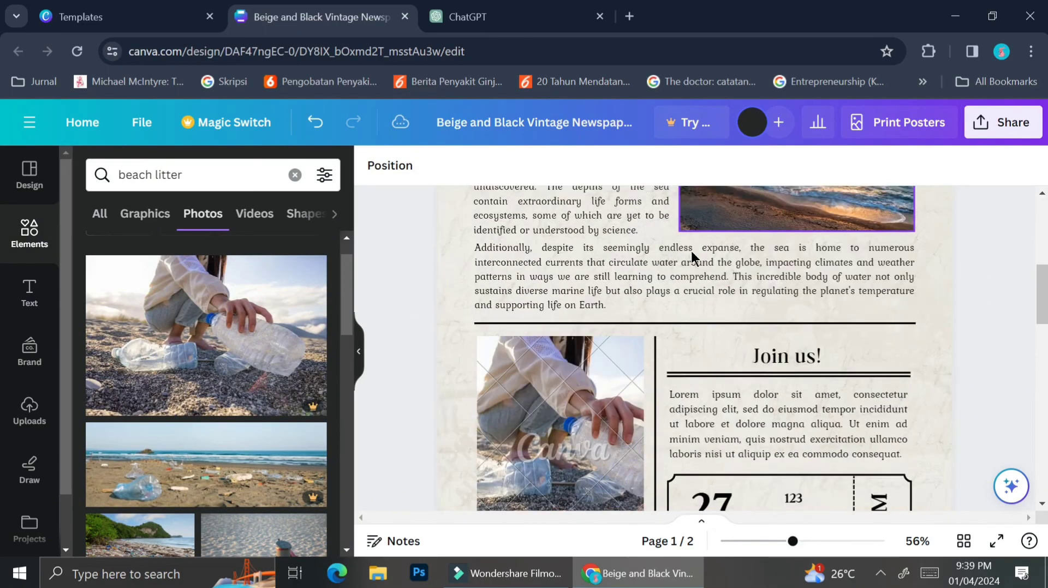
{"action": "scroll", "coordinate": [692, 258], "scroll_direction": "down", "scroll_amount": 2}
{"action": "scroll", "coordinate": [707, 330], "scroll_direction": "down", "scroll_amount": 1}
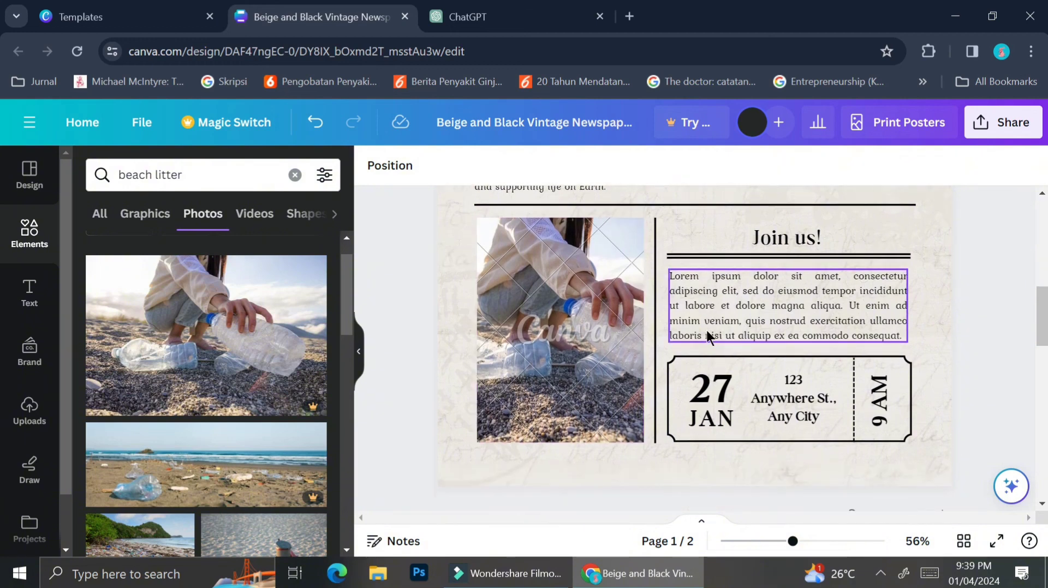
{"action": "left_click", "coordinate": [468, 16]}
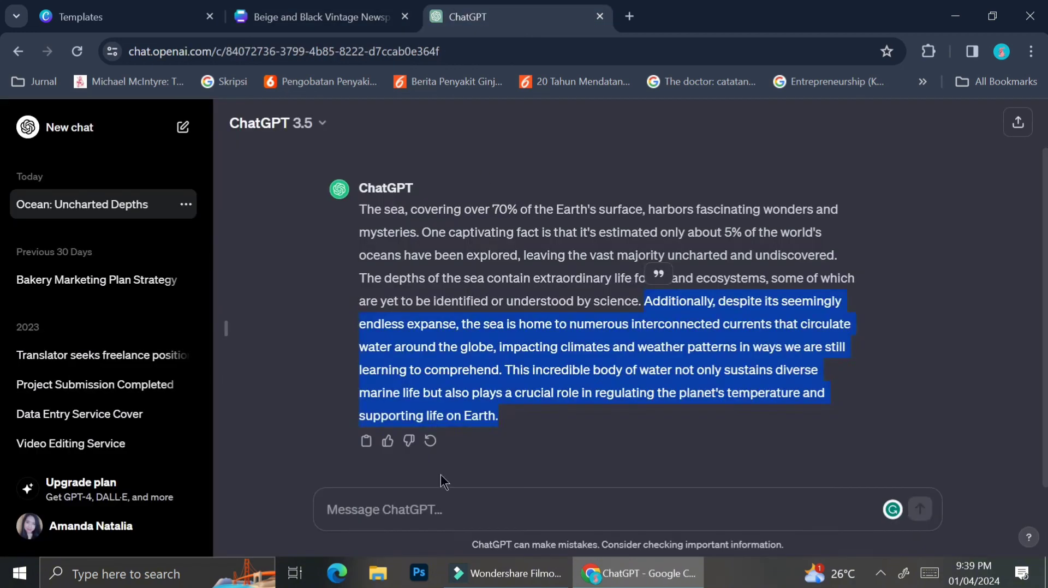
{"action": "left_click", "coordinate": [442, 508]}
{"action": "type", "text": "short beach litter cleaning invitation"}
{"action": "key", "text": "Return"}
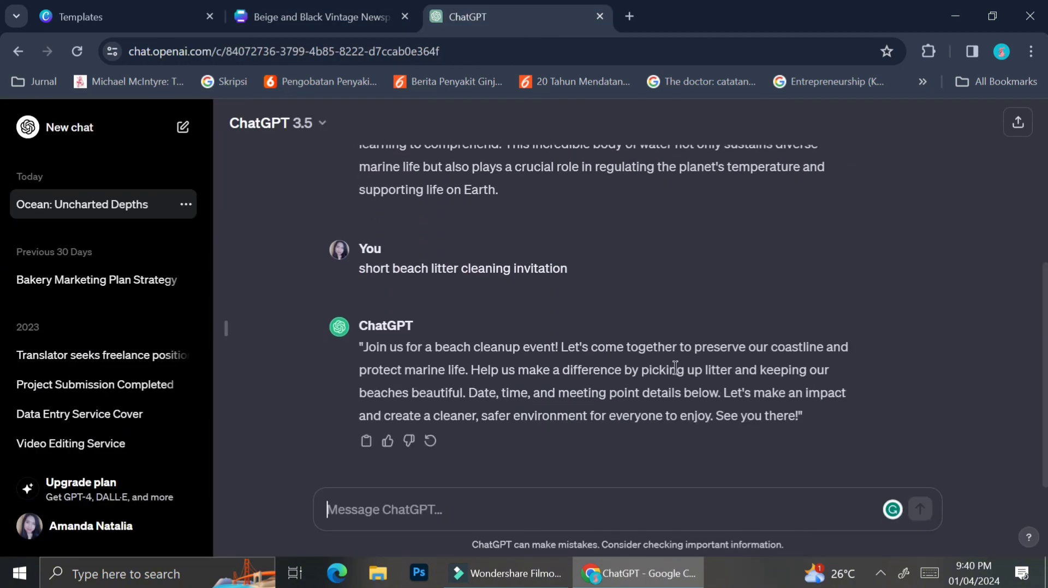
Copy ChatGPT's invitation text without its quotation marks and paste it over the placeholder paragraph under "Join us!" in Canva
{"action": "left_click_drag", "start_coordinate": [800, 417], "coordinate": [367, 340]}
{"action": "key", "text": "ctrl+c"}
{"action": "left_click", "coordinate": [322, 16]}
{"action": "triple_click", "coordinate": [797, 300]}
{"action": "key", "text": "ctrl+v"}
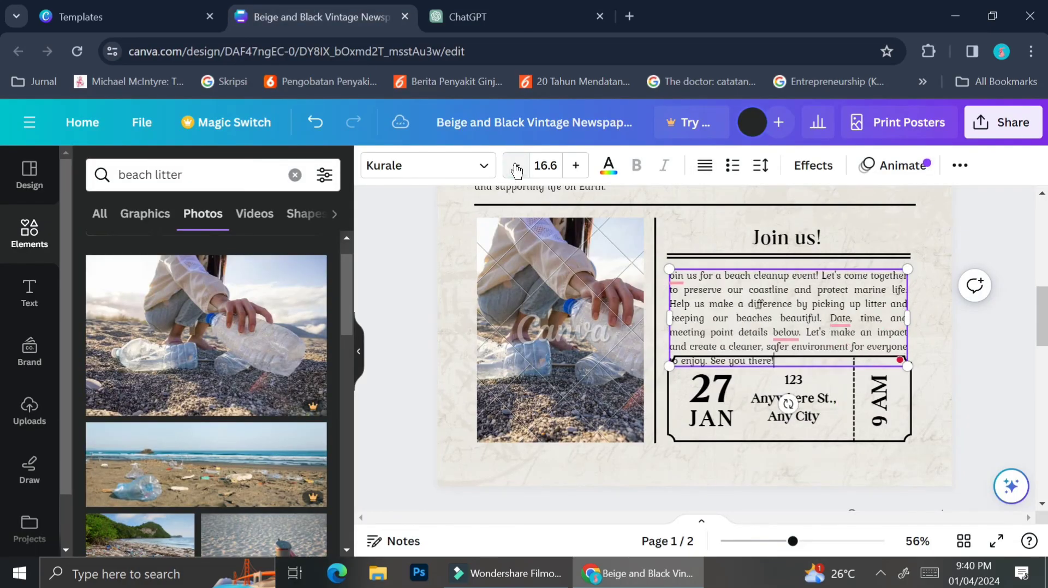
Add the red poinsettia graphic from the "Gradient Fill Gold Foil Christmas Foliage" collection to page 1
{"action": "scroll", "coordinate": [695, 339], "scroll_direction": "down", "scroll_amount": 4}
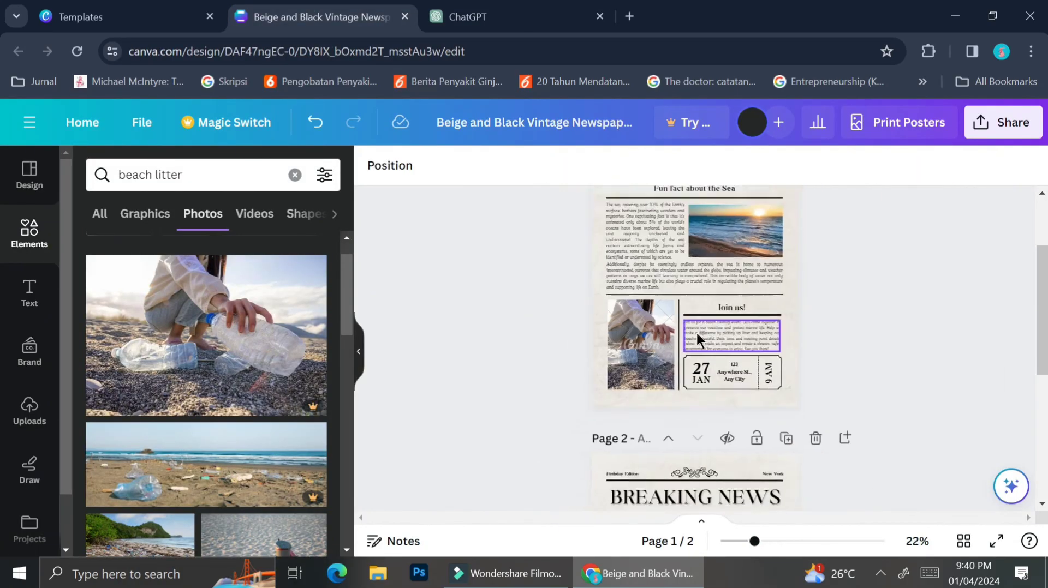
{"action": "scroll", "coordinate": [695, 292], "scroll_direction": "up", "scroll_amount": 2}
{"action": "scroll", "coordinate": [696, 292], "scroll_direction": "up", "scroll_amount": 5}
{"action": "double_click", "coordinate": [692, 238]}
{"action": "left_click", "coordinate": [29, 235]}
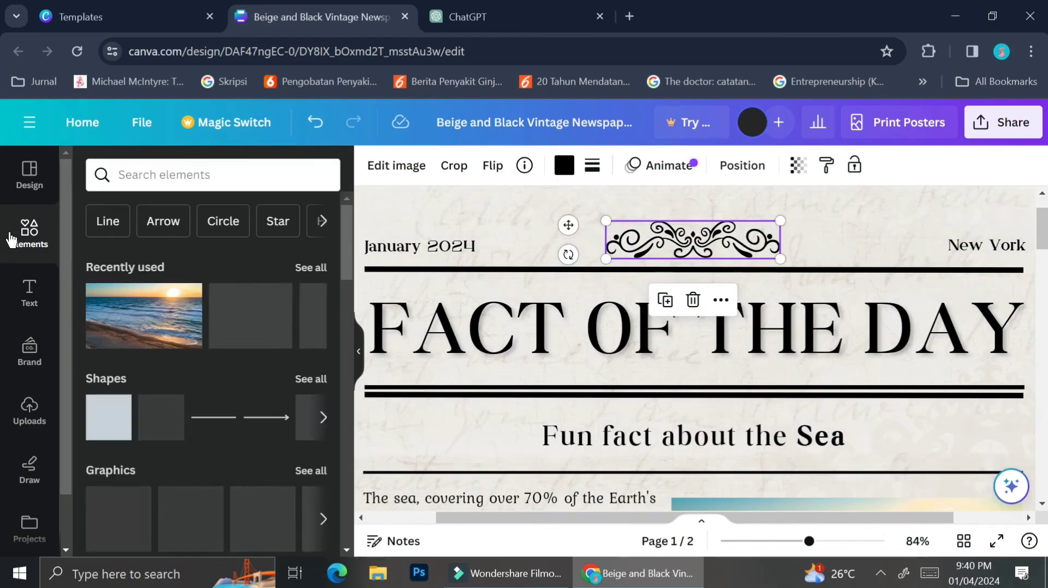
{"action": "scroll", "coordinate": [152, 328], "scroll_direction": "down", "scroll_amount": 3}
{"action": "scroll", "coordinate": [152, 328], "scroll_direction": "down", "scroll_amount": 10}
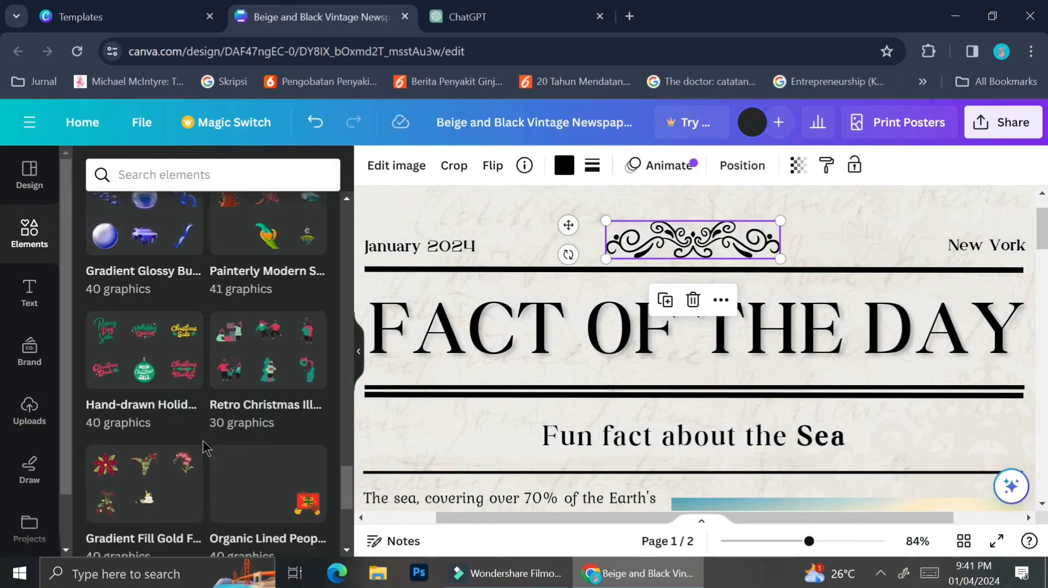
{"action": "left_click", "coordinate": [124, 283]}
{"action": "left_click", "coordinate": [124, 271]}
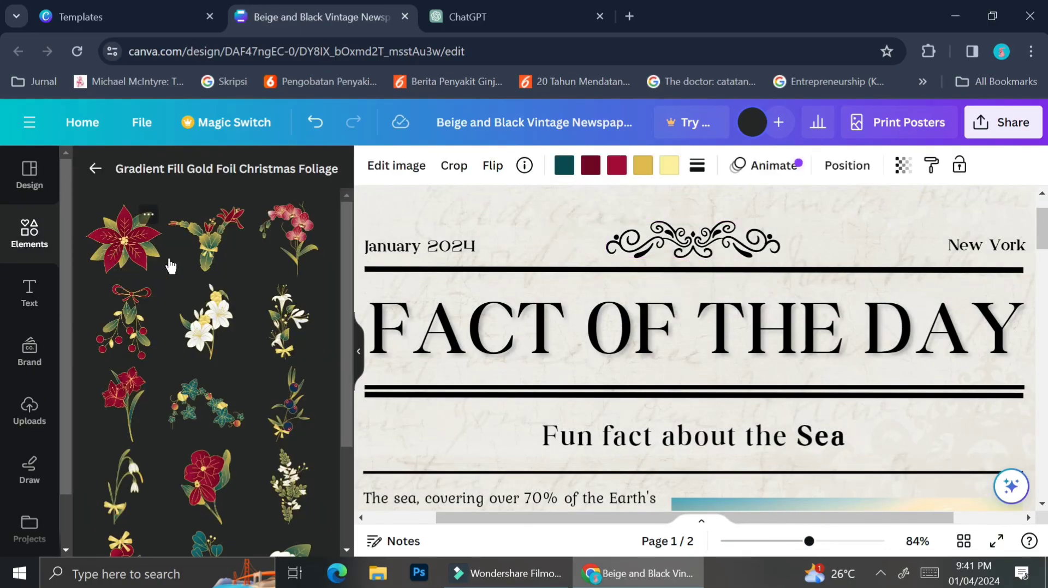
{"action": "scroll", "coordinate": [509, 268], "scroll_direction": "down", "scroll_amount": 5}
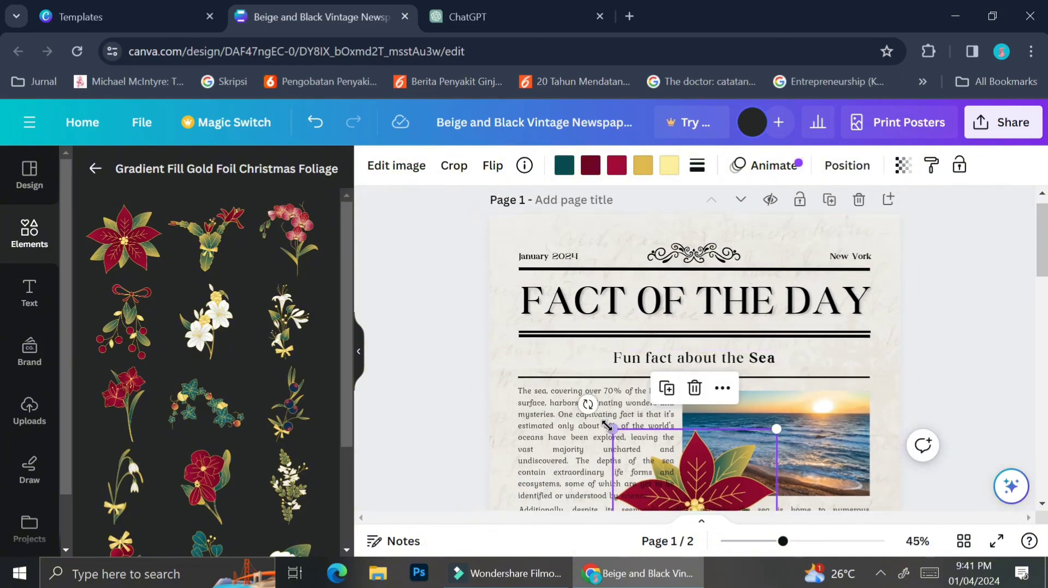
Shrink the red poinsettia and centre it over the ornamental scroll above the "FACT OF THE DAY" headline on page 1
{"action": "left_click_drag", "start_coordinate": [686, 467], "coordinate": [680, 243]}
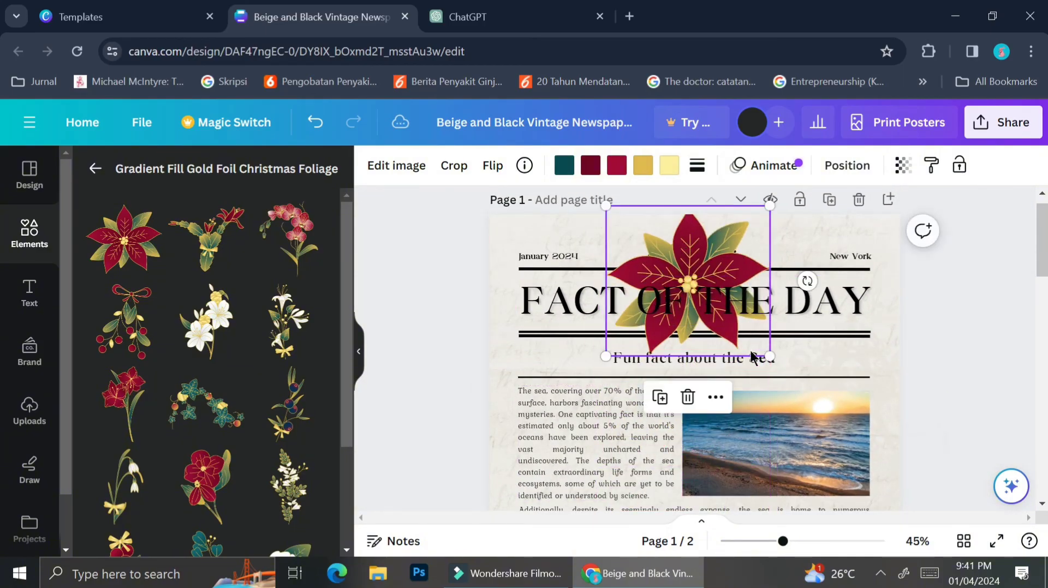
{"action": "left_click_drag", "start_coordinate": [767, 356], "coordinate": [664, 259]}
{"action": "scroll", "coordinate": [663, 257], "scroll_direction": "up", "scroll_amount": 5}
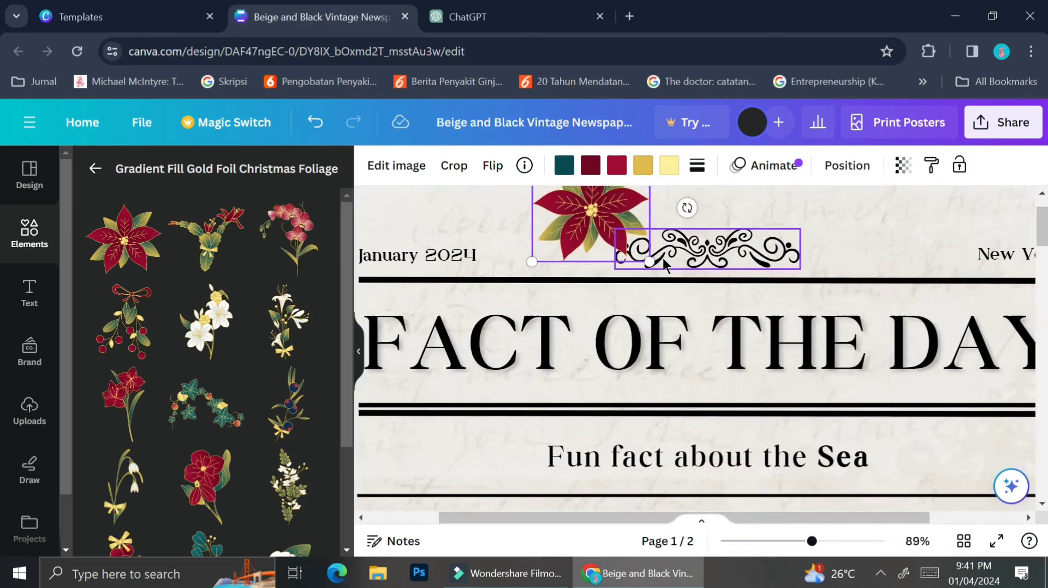
{"action": "left_click_drag", "start_coordinate": [617, 235], "coordinate": [720, 244]}
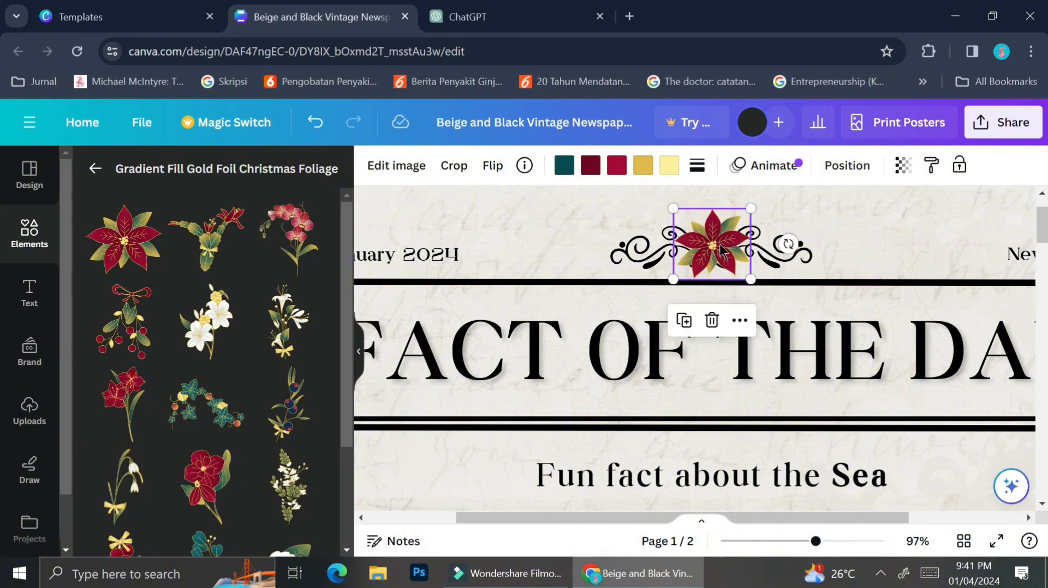
{"action": "scroll", "coordinate": [885, 283], "scroll_direction": "down", "scroll_amount": 5}
{"action": "left_click", "coordinate": [885, 283]}
Move the "Join us!" heading slightly upward, away from the double line beneath it
{"action": "scroll", "coordinate": [696, 369], "scroll_direction": "down", "scroll_amount": 3}
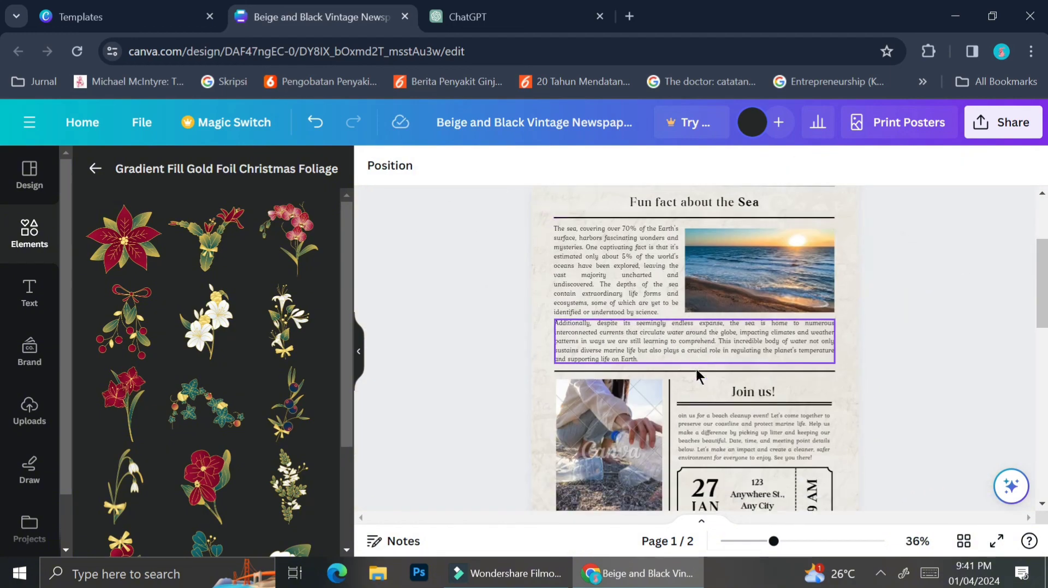
{"action": "scroll", "coordinate": [696, 369], "scroll_direction": "up", "scroll_amount": 1}
{"action": "scroll", "coordinate": [696, 369], "scroll_direction": "down", "scroll_amount": 4}
{"action": "scroll", "coordinate": [759, 369], "scroll_direction": "up", "scroll_amount": 1}
{"action": "scroll", "coordinate": [760, 377], "scroll_direction": "up", "scroll_amount": 1}
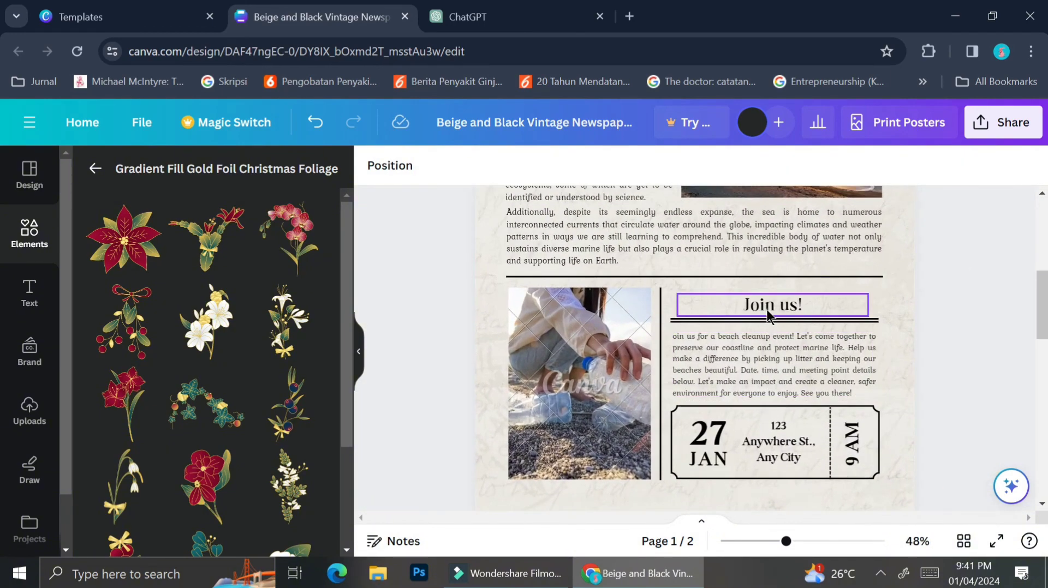
{"action": "left_click_drag", "start_coordinate": [770, 308], "coordinate": [767, 303]}
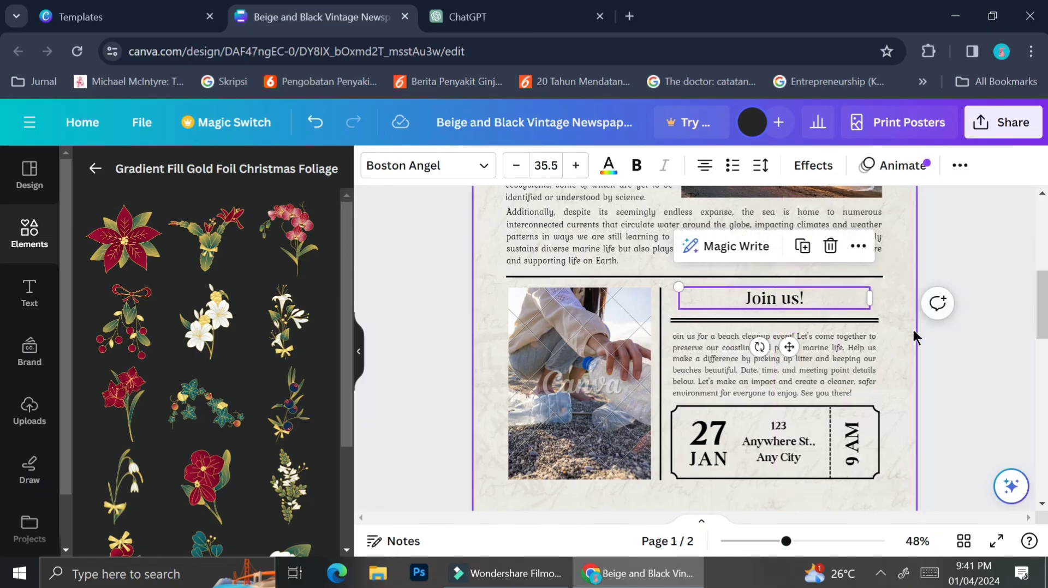
{"action": "left_click", "coordinate": [915, 337]}
Review the layout of the customised page 1 and the original birthday template on page 2
{"action": "scroll", "coordinate": [788, 327], "scroll_direction": "down", "scroll_amount": 3, "text": "ctrl"}
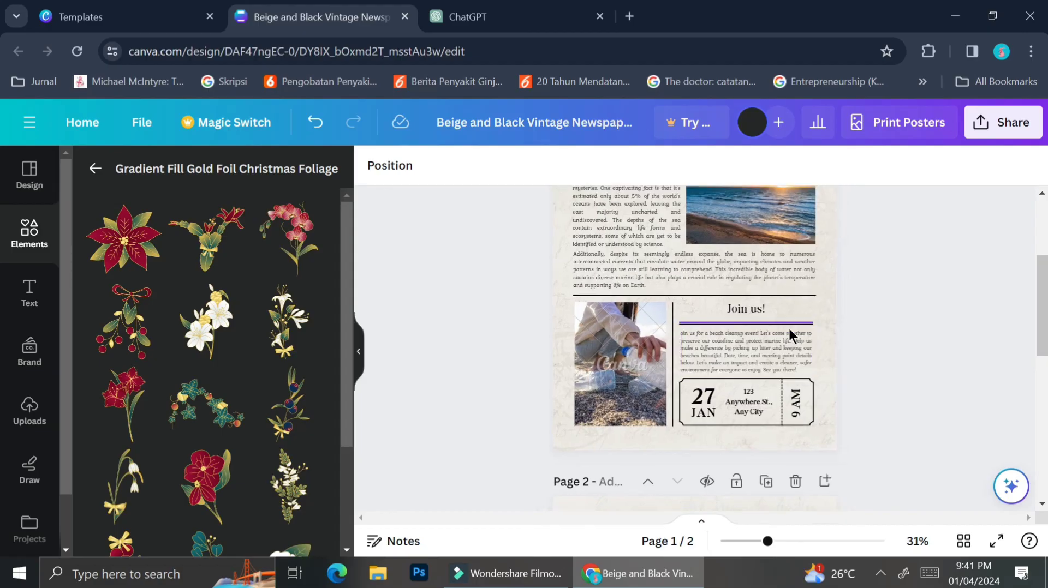
{"action": "scroll", "coordinate": [788, 327], "scroll_direction": "down", "scroll_amount": 2, "text": "ctrl"}
{"action": "scroll", "coordinate": [788, 327], "scroll_direction": "up", "scroll_amount": 2}
{"action": "scroll", "coordinate": [790, 329], "scroll_direction": "down", "scroll_amount": 3}
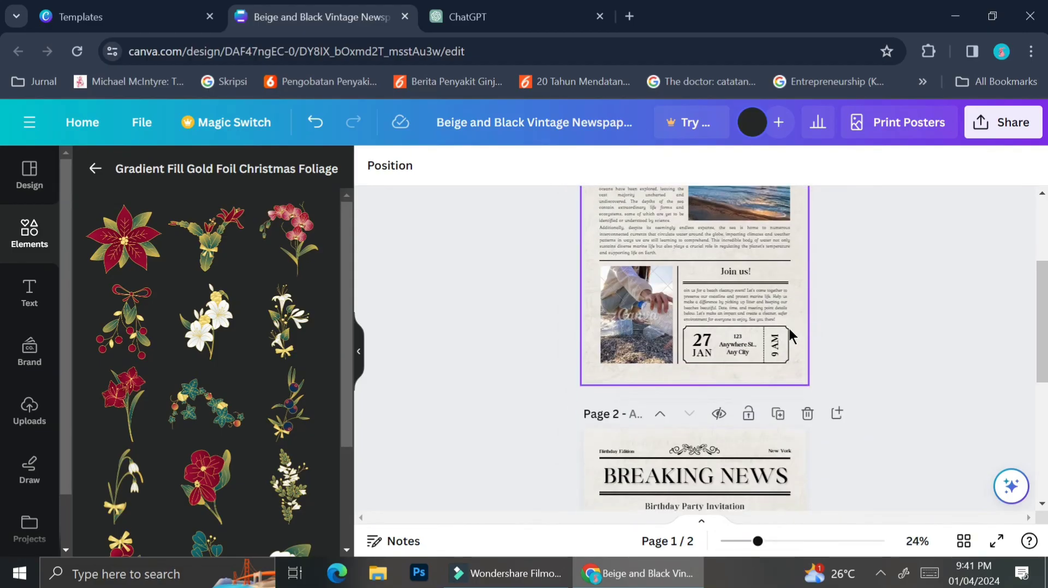
{"action": "scroll", "coordinate": [789, 329], "scroll_direction": "down", "scroll_amount": 3}
{"action": "scroll", "coordinate": [789, 326], "scroll_direction": "down", "scroll_amount": 1}
{"action": "scroll", "coordinate": [788, 326], "scroll_direction": "up", "scroll_amount": 1}
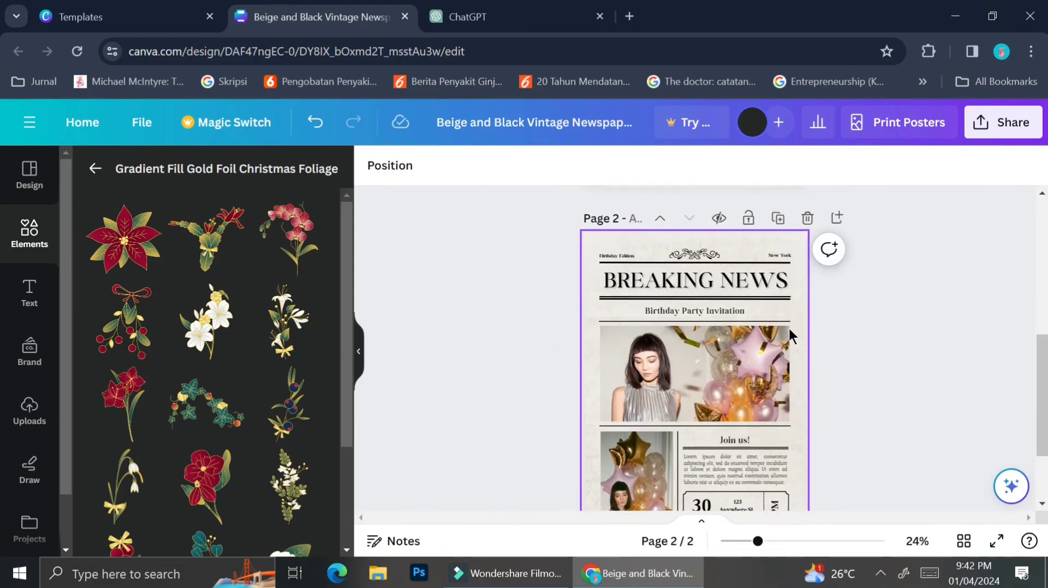
{"action": "scroll", "coordinate": [789, 327], "scroll_direction": "up", "scroll_amount": 5}
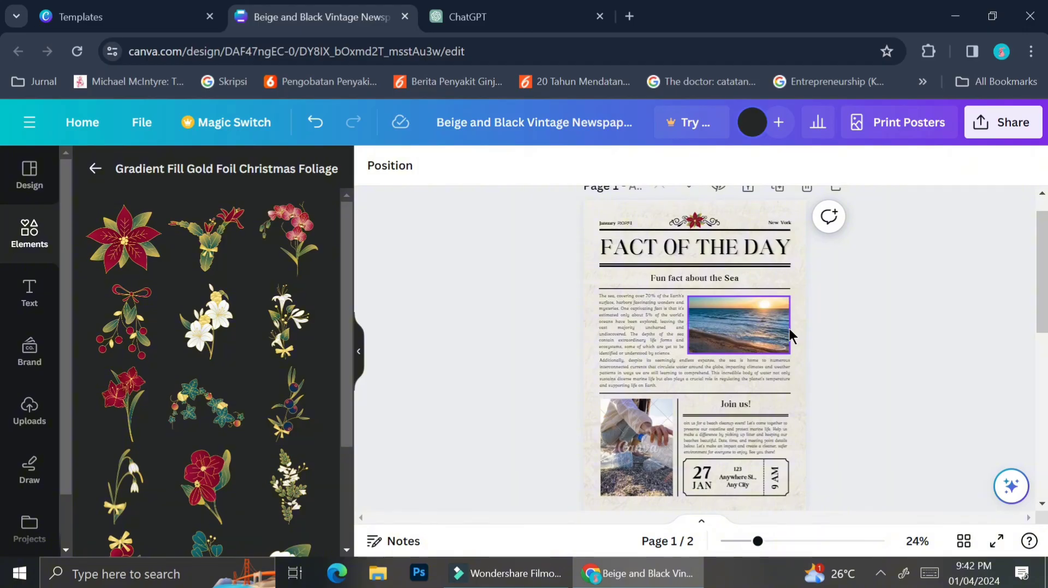